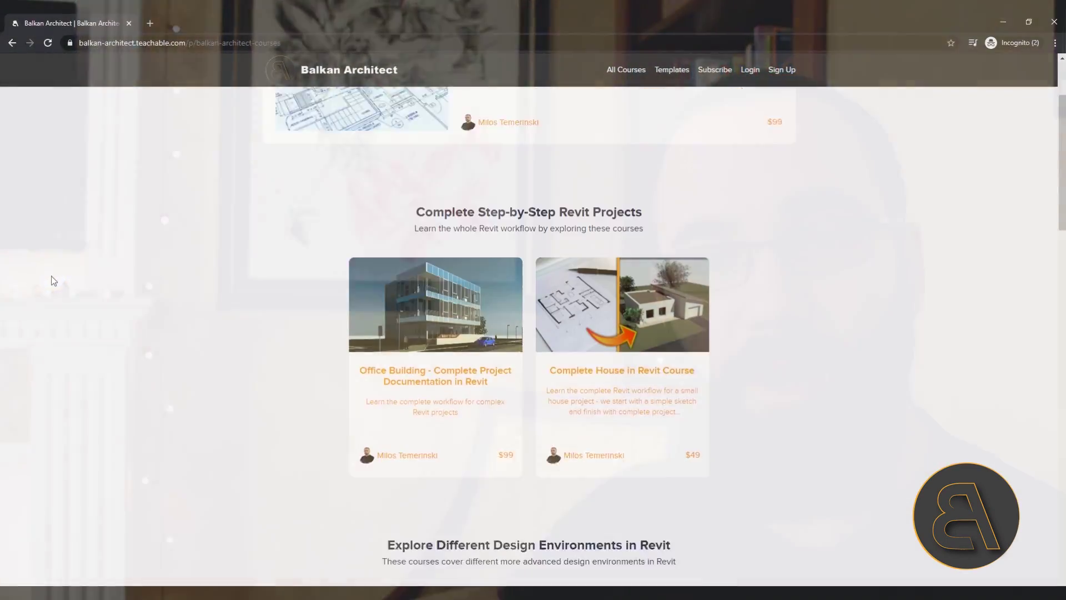
- Scroll the Balkan Architect course catalogue down to the Specialised Revit Courses section
{"action": "scroll", "coordinate": [54, 280], "scroll_direction": "down", "scroll_amount": 9}
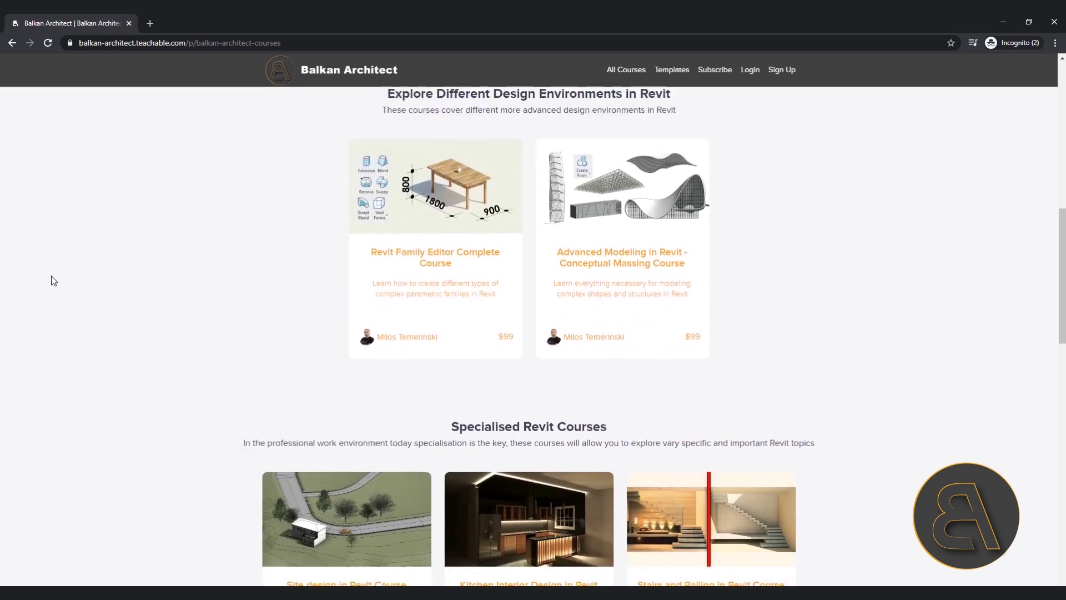
{"action": "scroll", "coordinate": [54, 281], "scroll_direction": "down", "scroll_amount": 10}
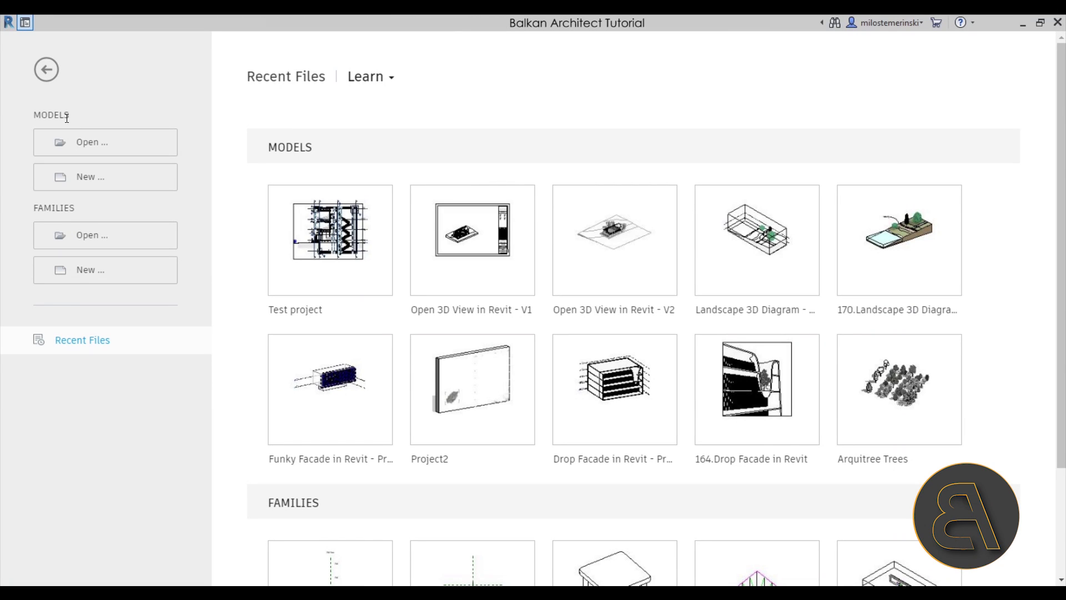
- Create a new project from the Custom Balkan Architect Template - Metric
{"action": "left_click", "coordinate": [95, 178]}
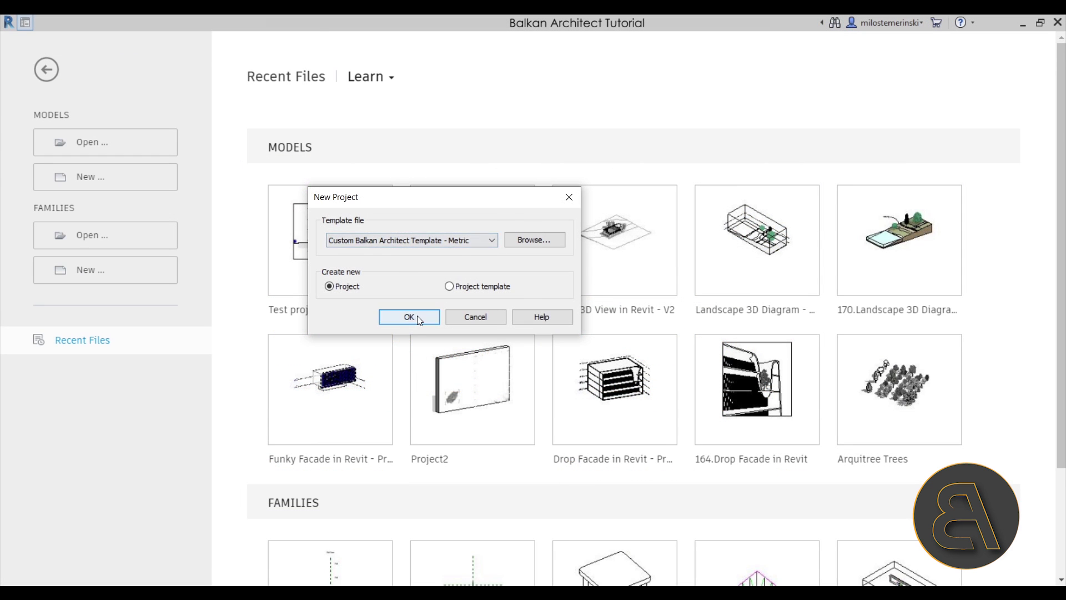
{"action": "left_click", "coordinate": [418, 315]}
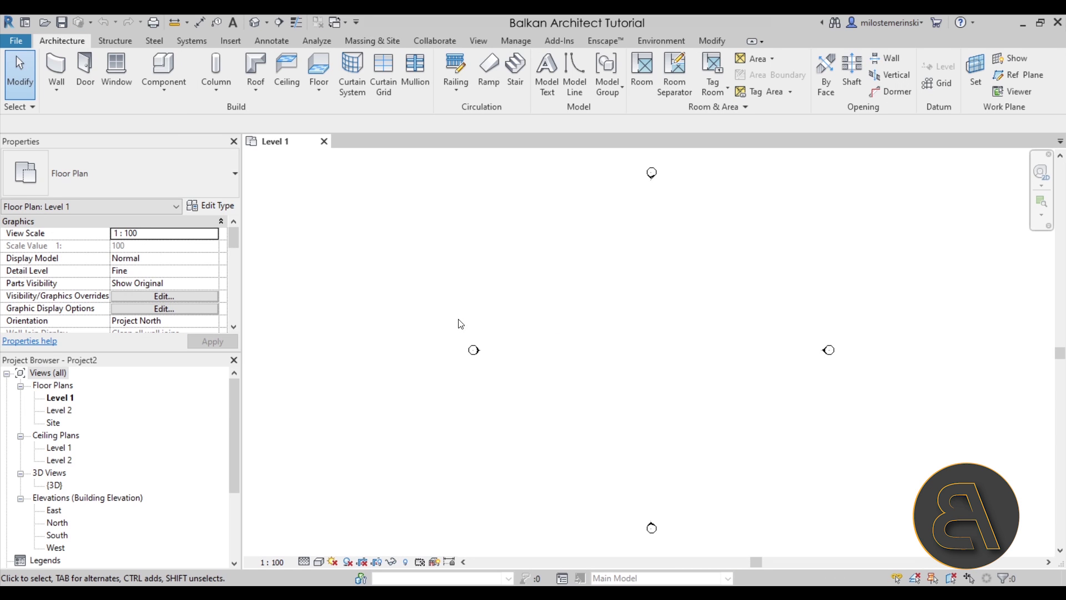
- In the South elevation, pick Level 2 and Level 3 at a 3.6 offset to add Levels 3 and 4
{"action": "middle_click_drag", "start_coordinate": [608, 321], "coordinate": [502, 316]}
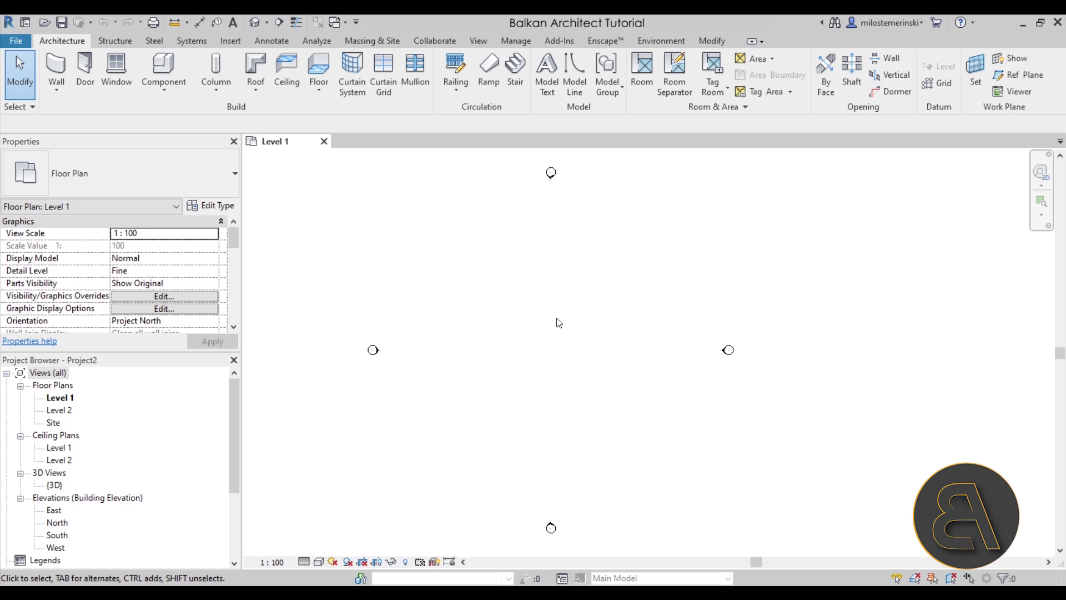
{"action": "double_click", "coordinate": [61, 535]}
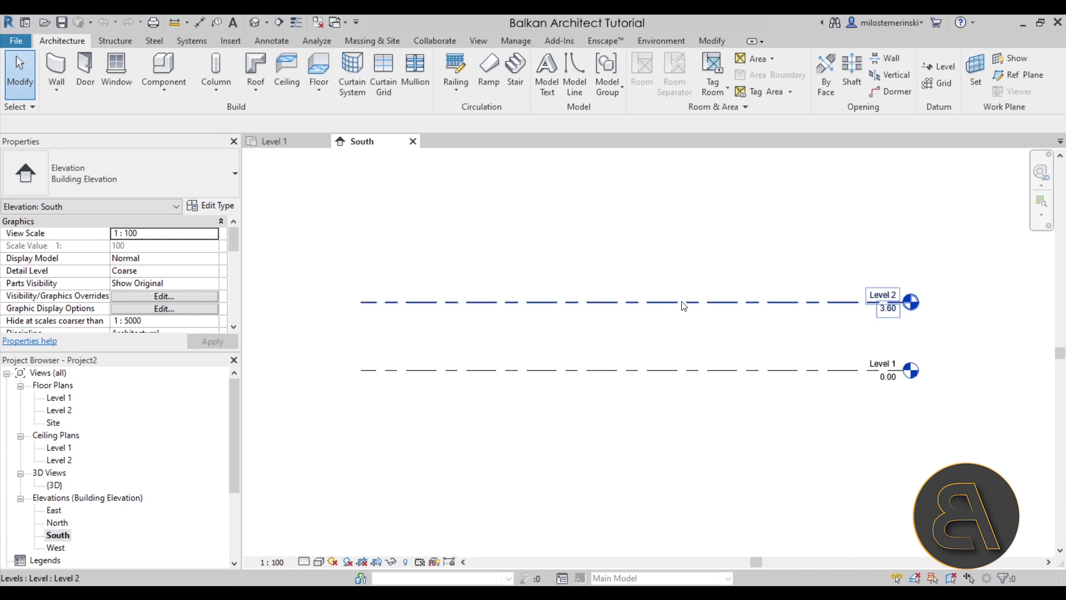
{"action": "left_click", "coordinate": [933, 68]}
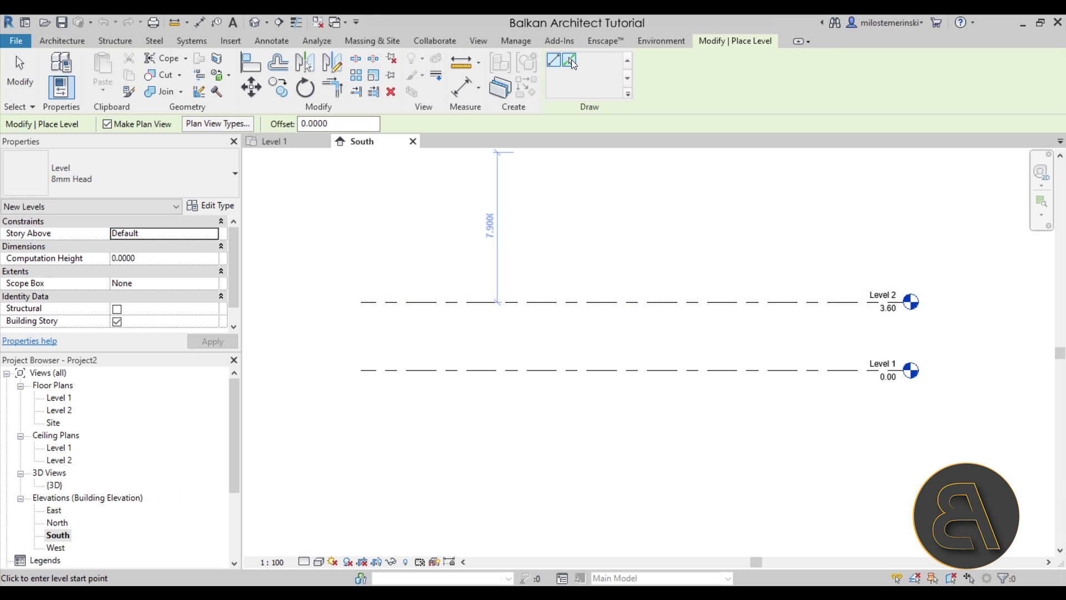
{"action": "left_click", "coordinate": [569, 59]}
{"action": "left_click", "coordinate": [369, 125]}
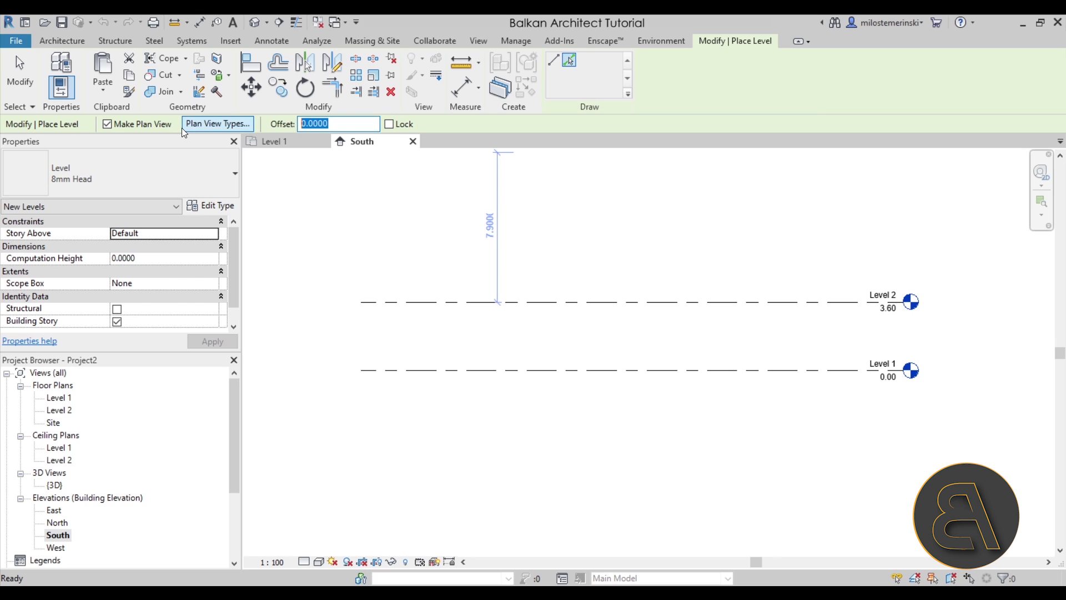
{"action": "type", "text": "3.6"}
{"action": "key", "text": "Return"}
{"action": "left_click", "coordinate": [689, 305]}
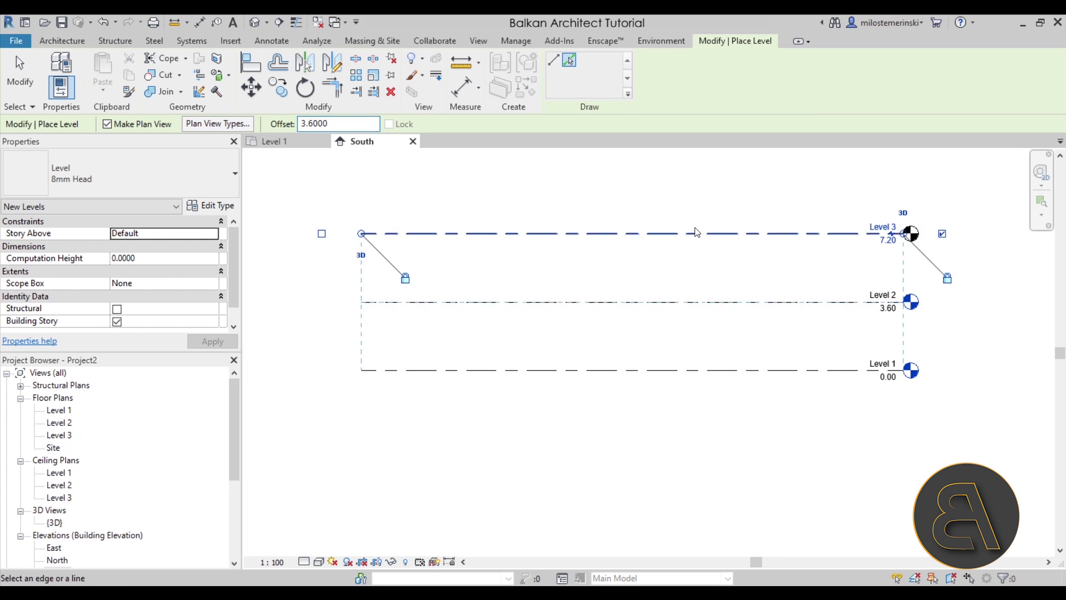
{"action": "left_click", "coordinate": [695, 230]}
{"action": "scroll", "coordinate": [689, 222], "scroll_direction": "down", "scroll_amount": 1}
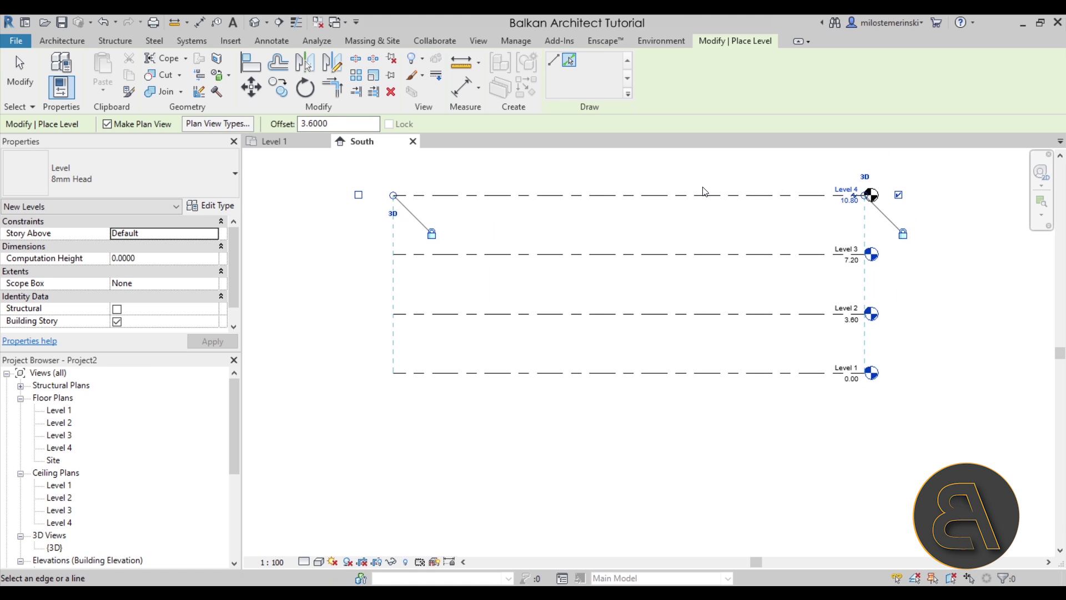
{"action": "key", "text": "Escape"}
{"action": "key", "text": "Escape"}
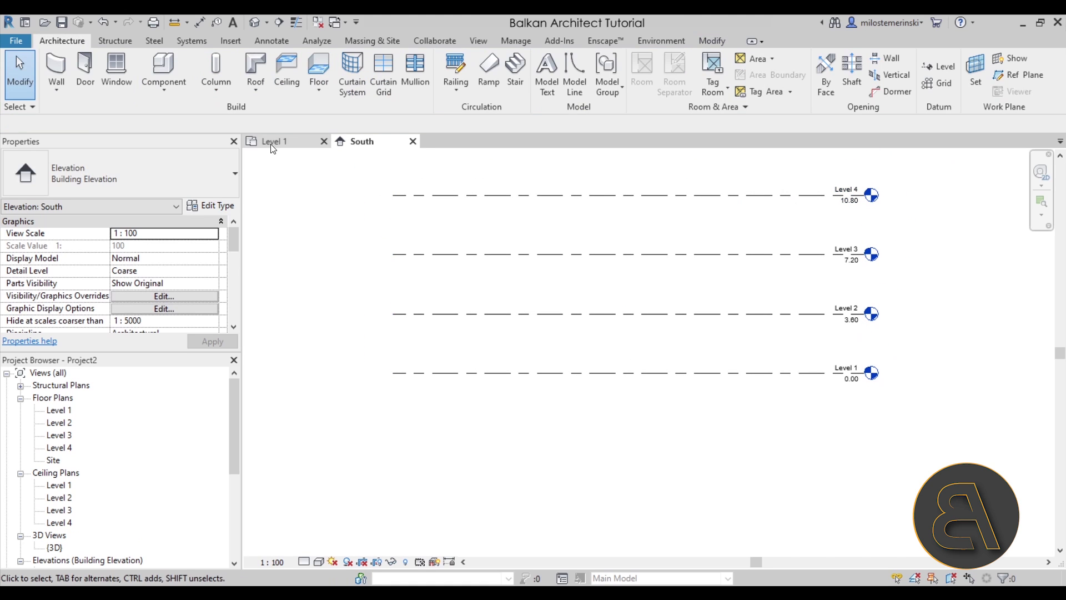
- Draw a rectangle of Generic - 400mm walls on Level 1 reaching up to Level 4
{"action": "left_click", "coordinate": [272, 142]}
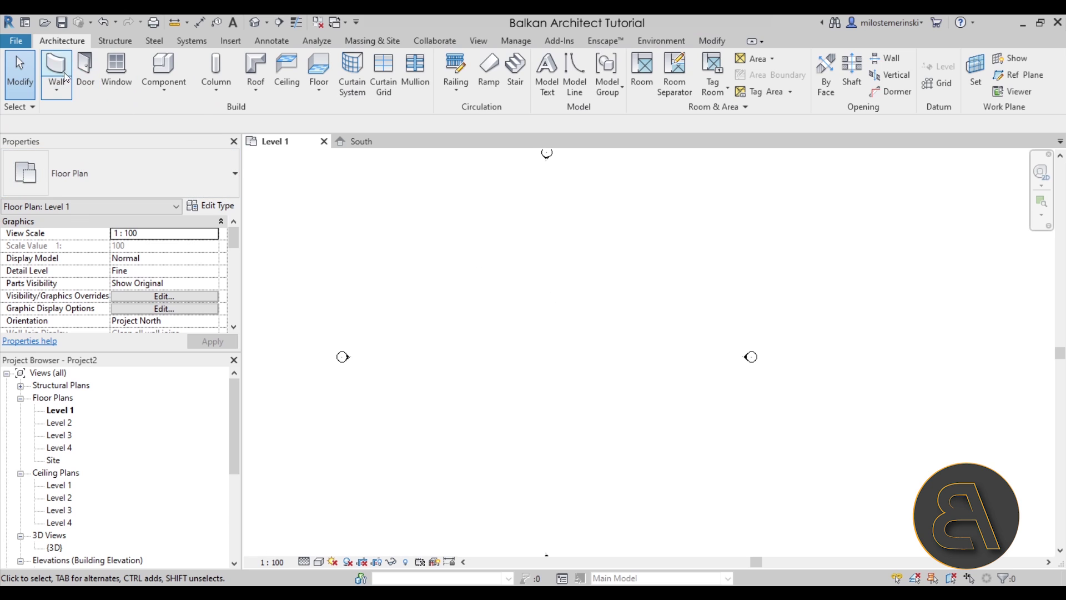
{"action": "key", "text": "w"}
{"action": "key", "text": "a"}
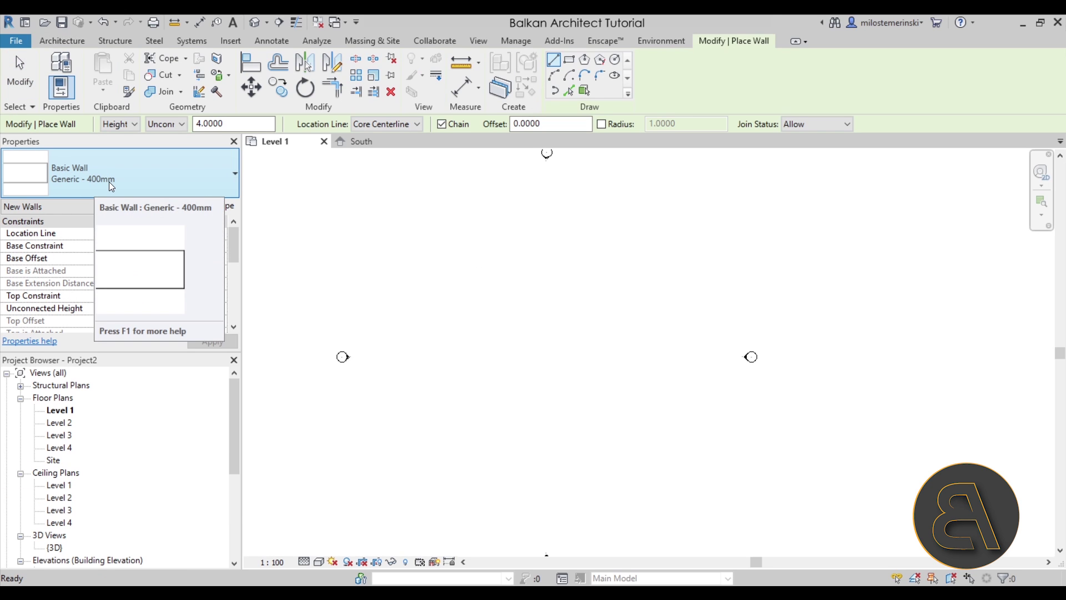
{"action": "left_click", "coordinate": [570, 61]}
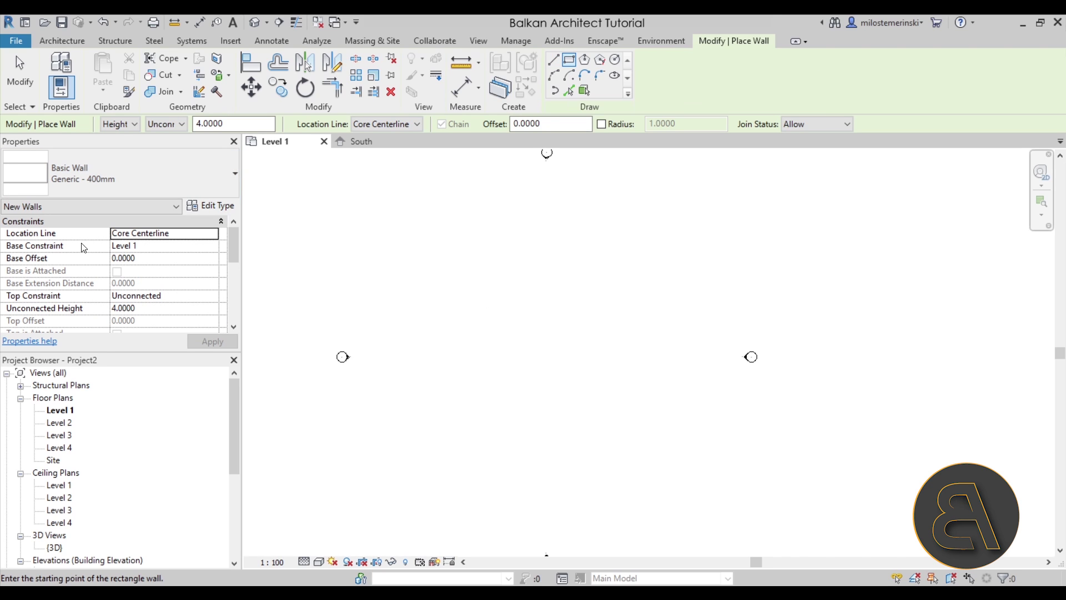
{"action": "left_click", "coordinate": [216, 302]}
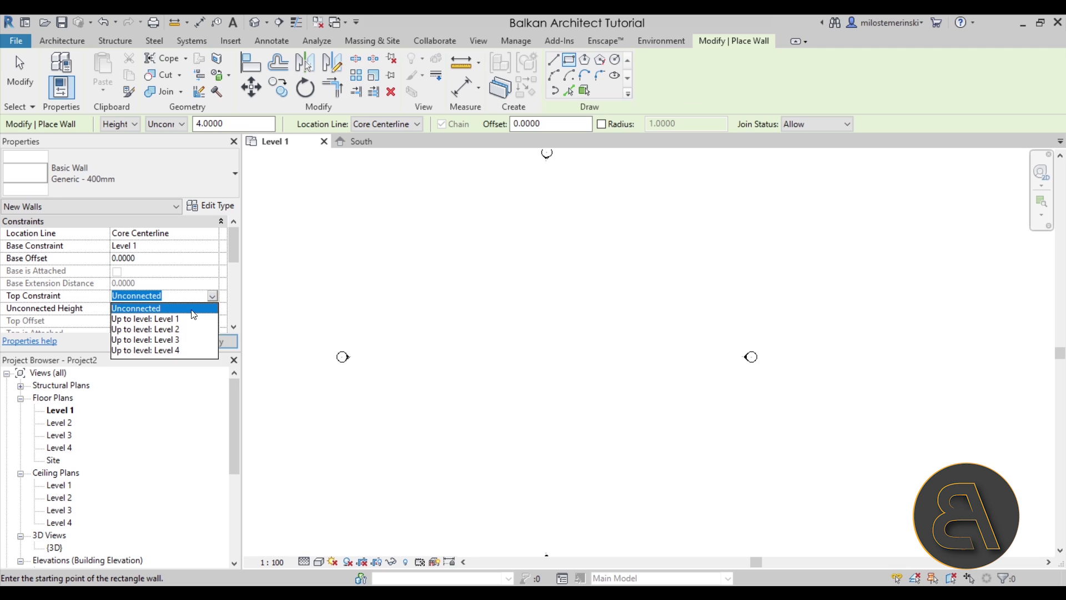
{"action": "left_click", "coordinate": [139, 351]}
{"action": "left_click", "coordinate": [500, 332]}
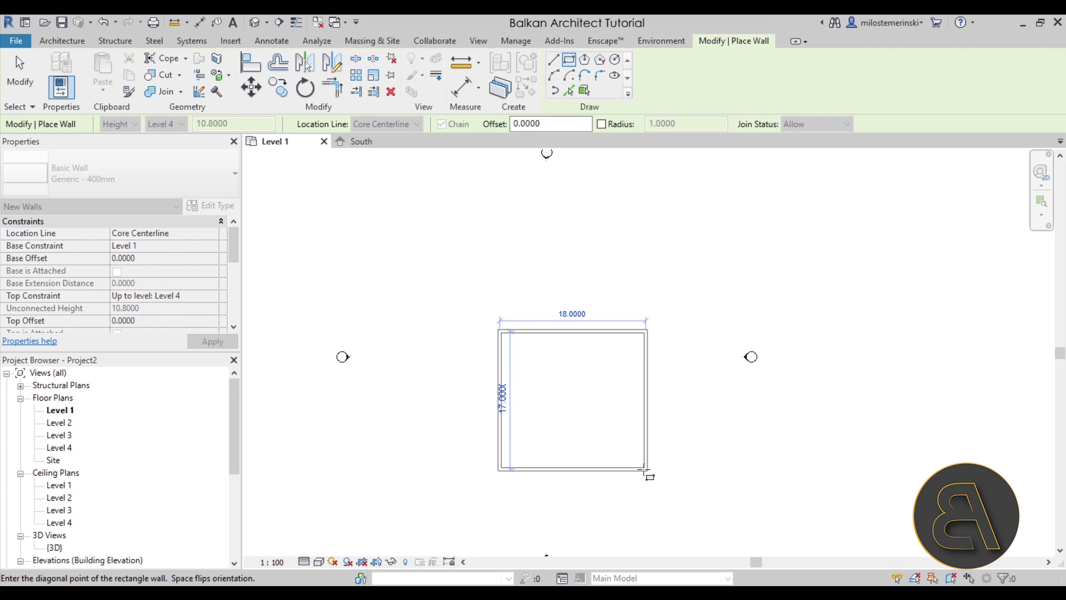
{"action": "left_click", "coordinate": [646, 471]}
{"action": "key", "text": "Escape"}
{"action": "key", "text": "Escape"}
{"action": "key", "text": "Tab"}
- Shift the wall rectangle slightly up and to the left
{"action": "left_click", "coordinate": [601, 470]}
{"action": "left_click_drag", "start_coordinate": [583, 439], "coordinate": [577, 429]}
{"action": "left_click", "coordinate": [555, 392]}
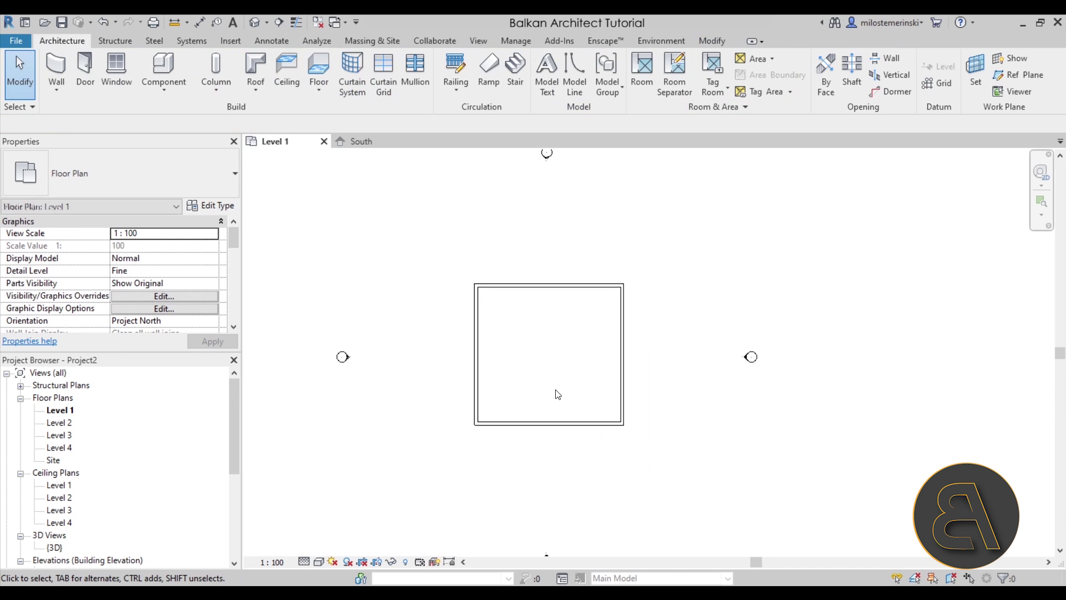
{"action": "scroll", "coordinate": [523, 385], "scroll_direction": "up", "scroll_amount": 2}
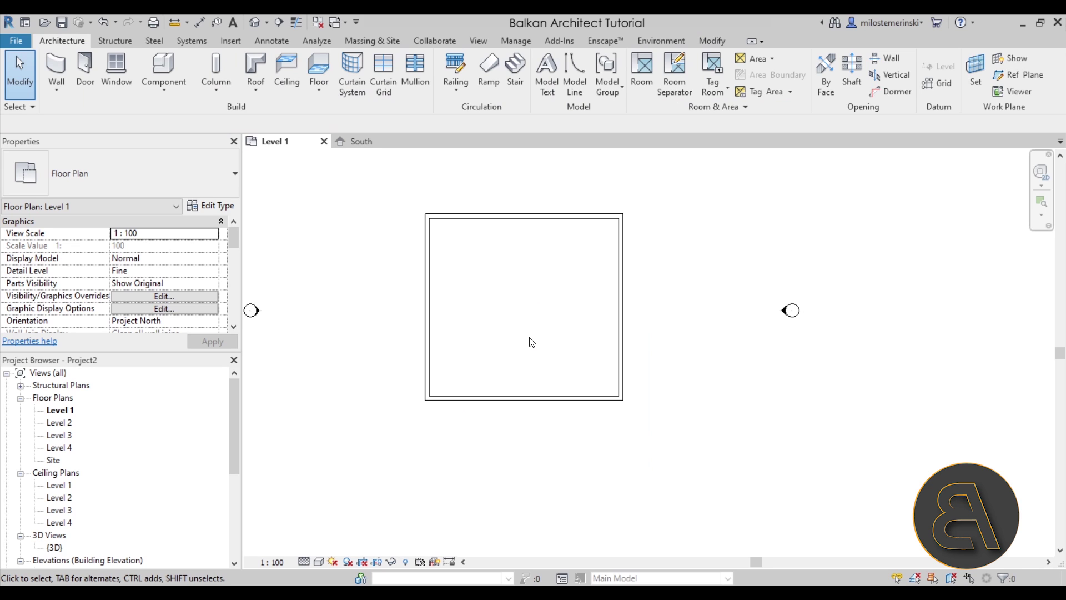
- Place an M_Door-Exterior-Double-Full Glass-Wood_Clad 1800 x 2400mm door at the bottom wall's middle
{"action": "key", "text": "d"}
{"action": "key", "text": "r"}
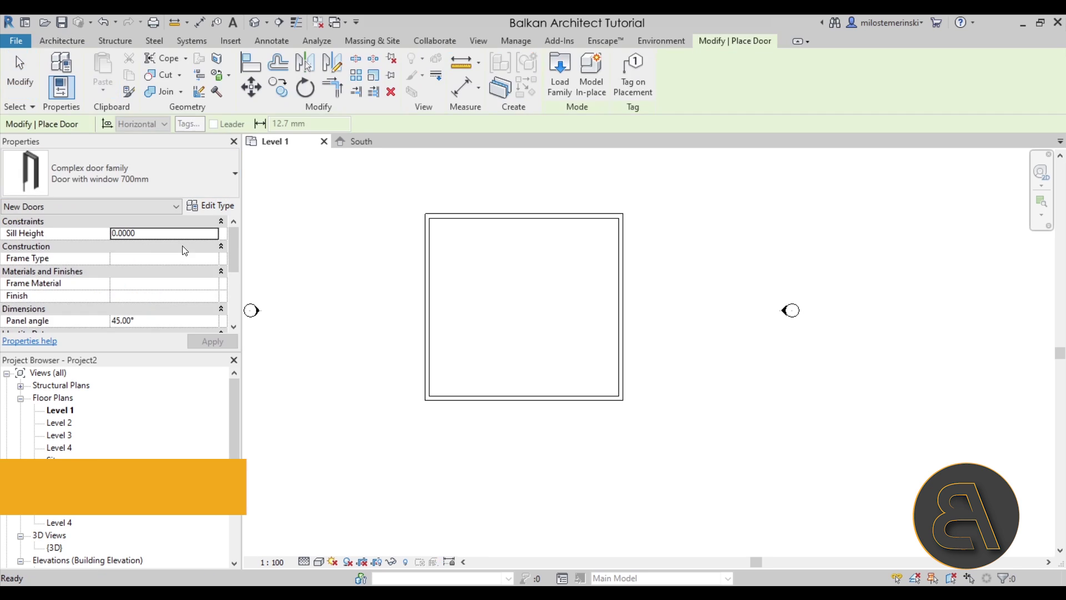
{"action": "left_click", "coordinate": [135, 178]}
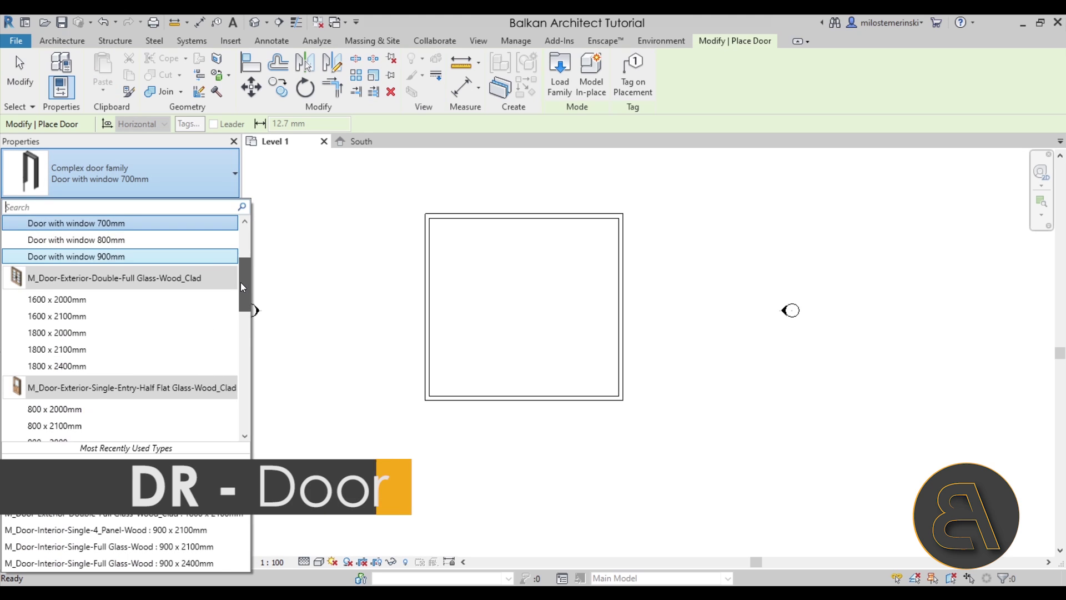
{"action": "mouse_move", "coordinate": [245, 286]}
{"action": "left_mouse_down"}
{"action": "mouse_move", "coordinate": [255, 424]}
{"action": "mouse_move", "coordinate": [252, 291]}
{"action": "left_mouse_up"}
{"action": "mouse_move", "coordinate": [45, 362]}
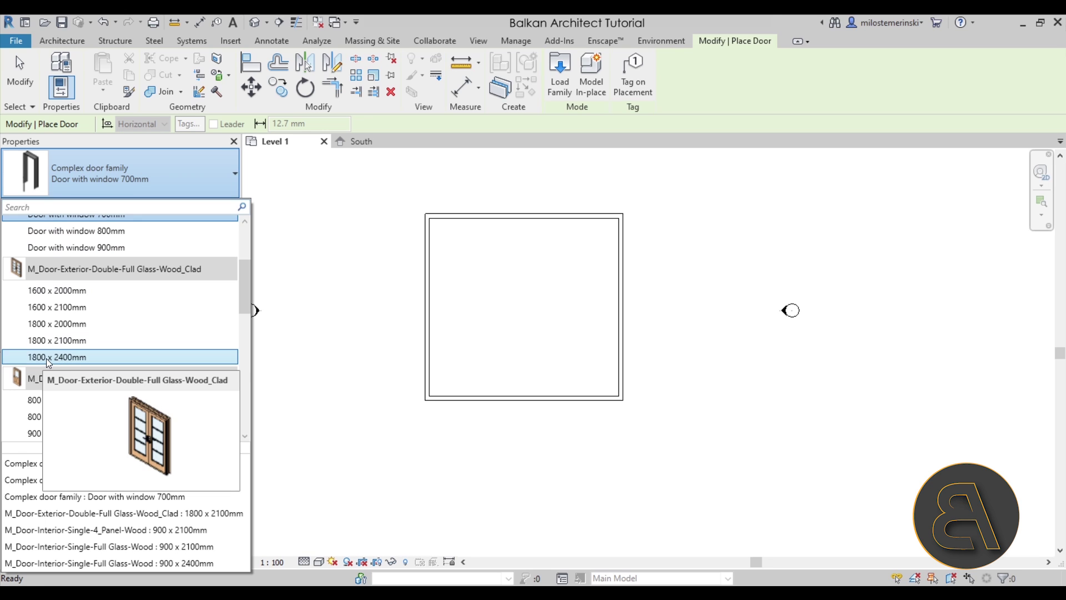
{"action": "left_click", "coordinate": [48, 358]}
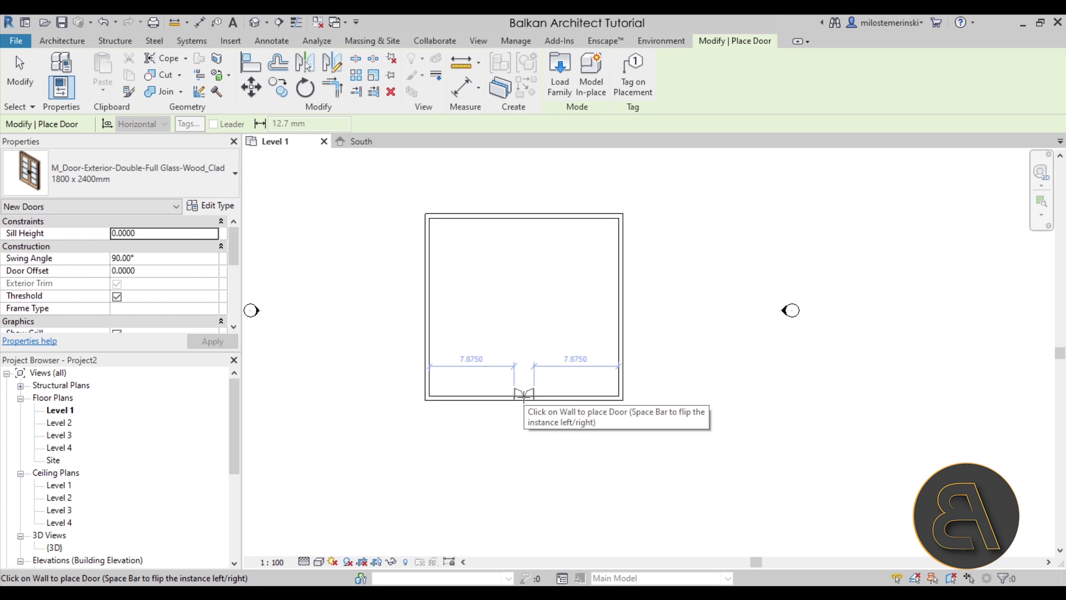
{"action": "left_click", "coordinate": [524, 402]}
{"action": "key", "text": "Escape"}
{"action": "key", "text": "Escape"}
- Select the placed door to check its position, then deselect it
{"action": "scroll", "coordinate": [530, 422], "scroll_direction": "up", "scroll_amount": 3}
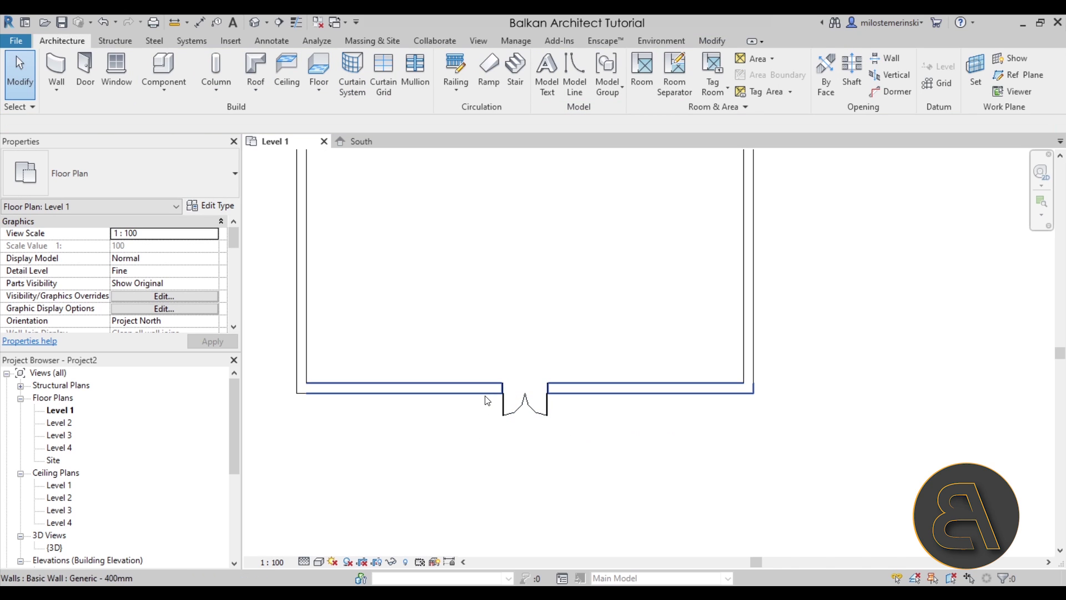
{"action": "left_click", "coordinate": [534, 416]}
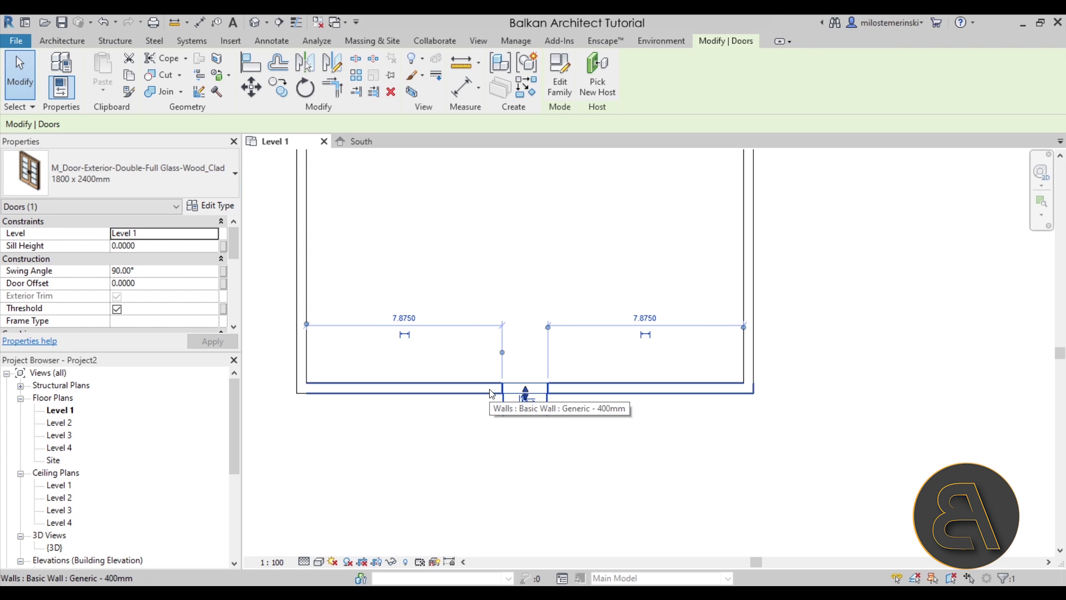
{"action": "middle_click_drag", "start_coordinate": [542, 481], "coordinate": [543, 440]}
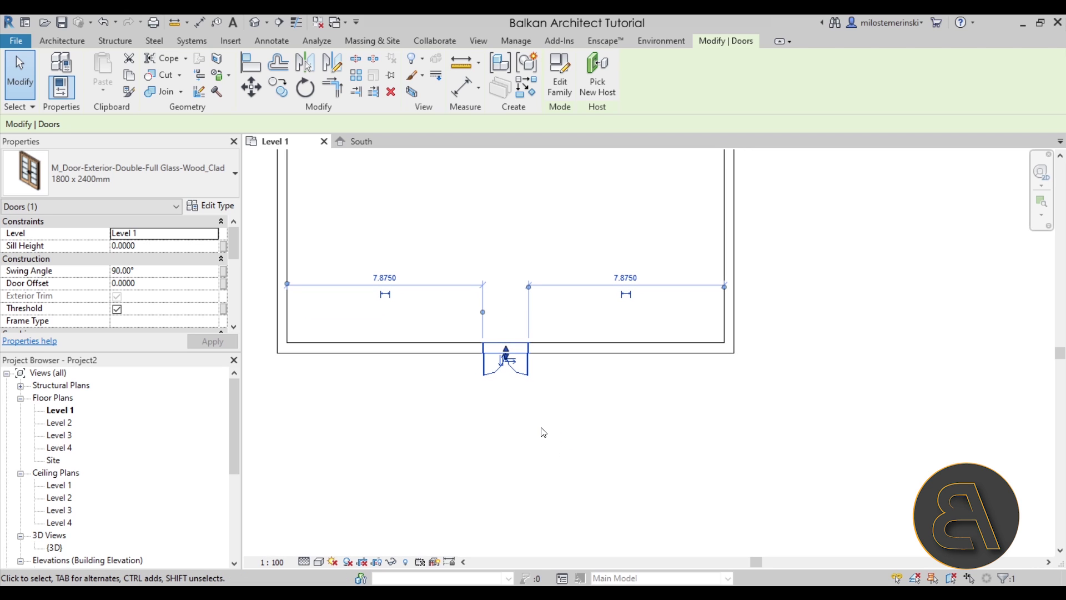
{"action": "left_click", "coordinate": [487, 404]}
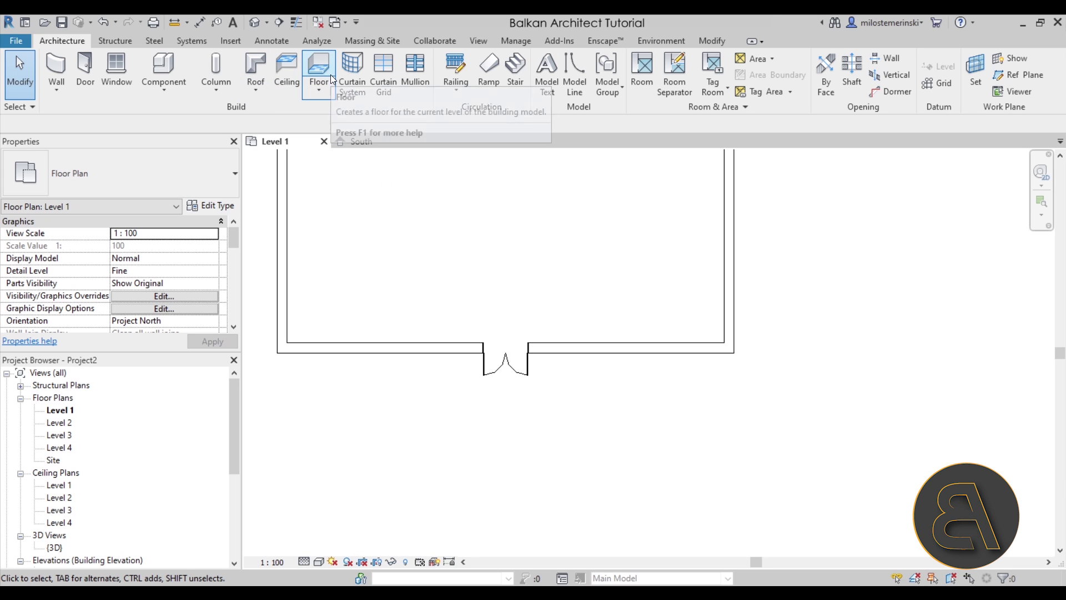
- Start a roof sketch on Level 2 using the Generic - 400mm roof type
{"action": "left_click", "coordinate": [252, 65]}
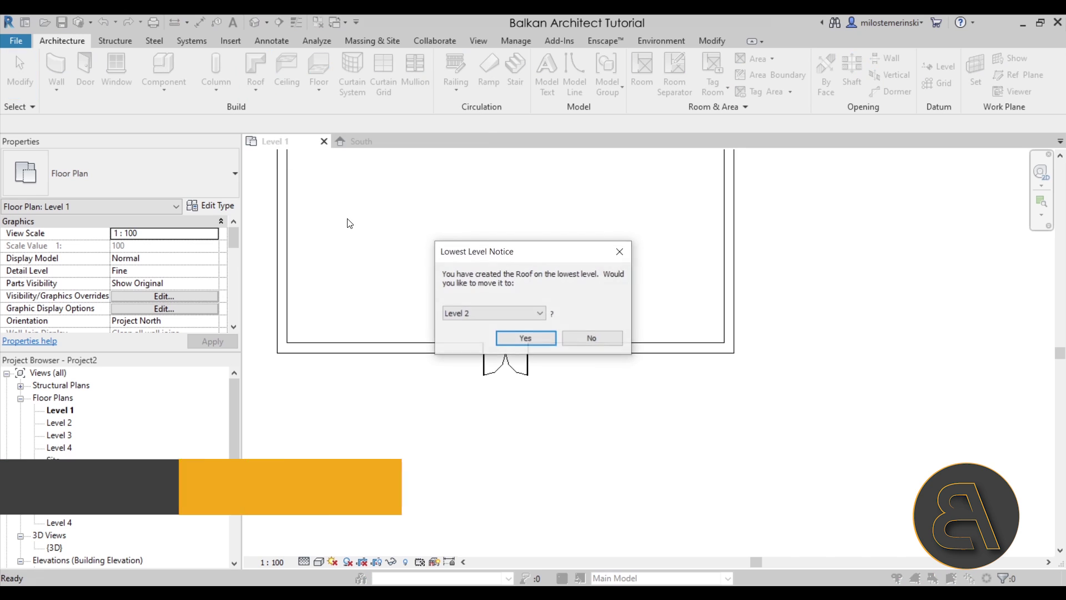
{"action": "left_click", "coordinate": [517, 339]}
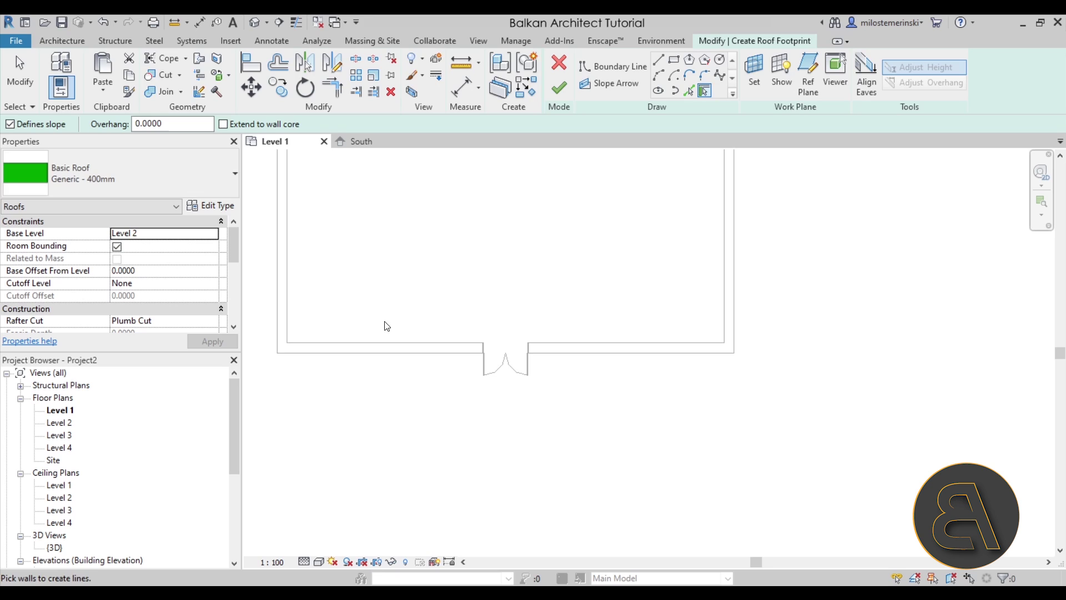
{"action": "left_click", "coordinate": [94, 165]}
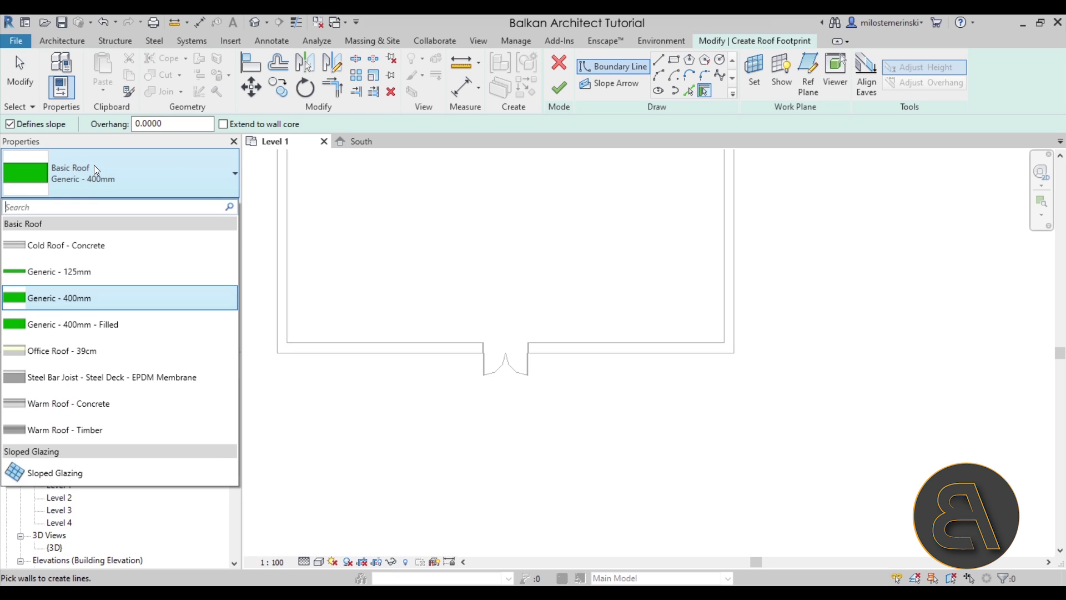
{"action": "left_click", "coordinate": [61, 306]}
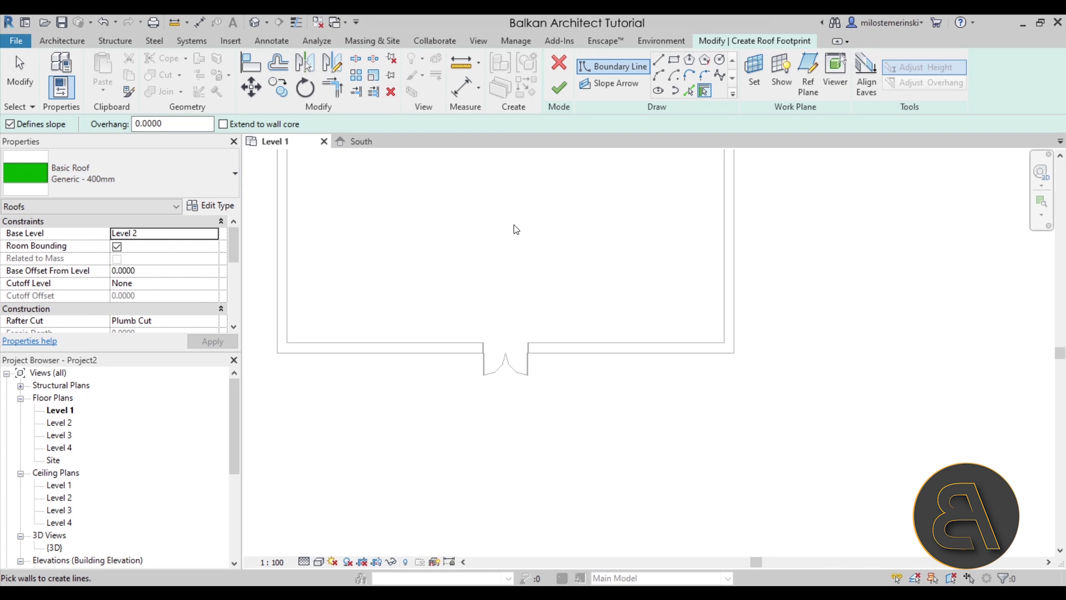
{"action": "scroll", "coordinate": [516, 219], "scroll_direction": "down", "scroll_amount": 3}
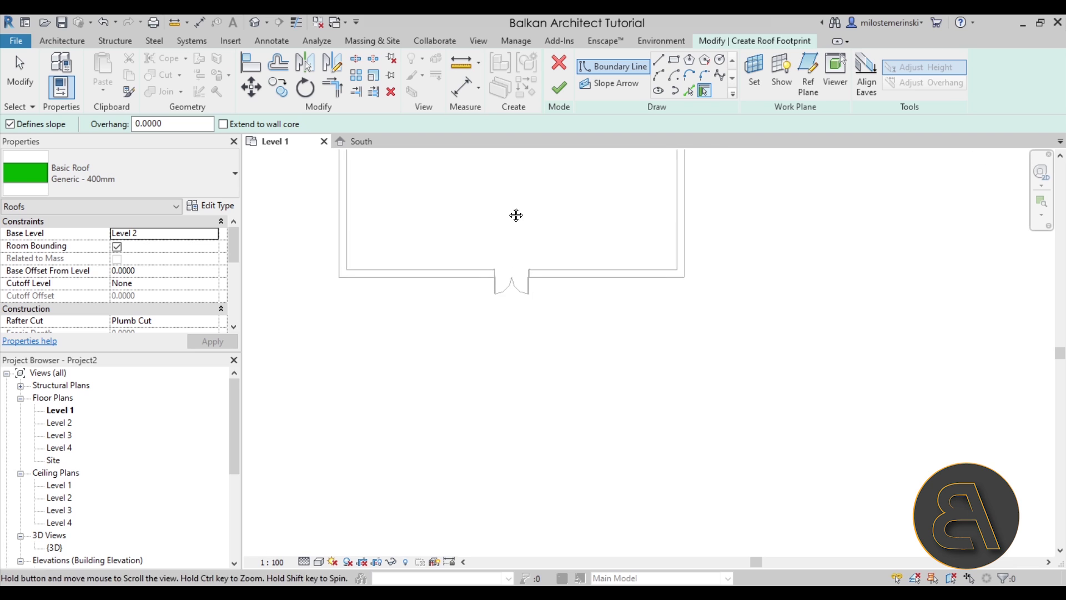
- Sketch a 4.0000-radius boundary circle at the door and move it below the door wall
{"action": "left_click", "coordinate": [721, 59]}
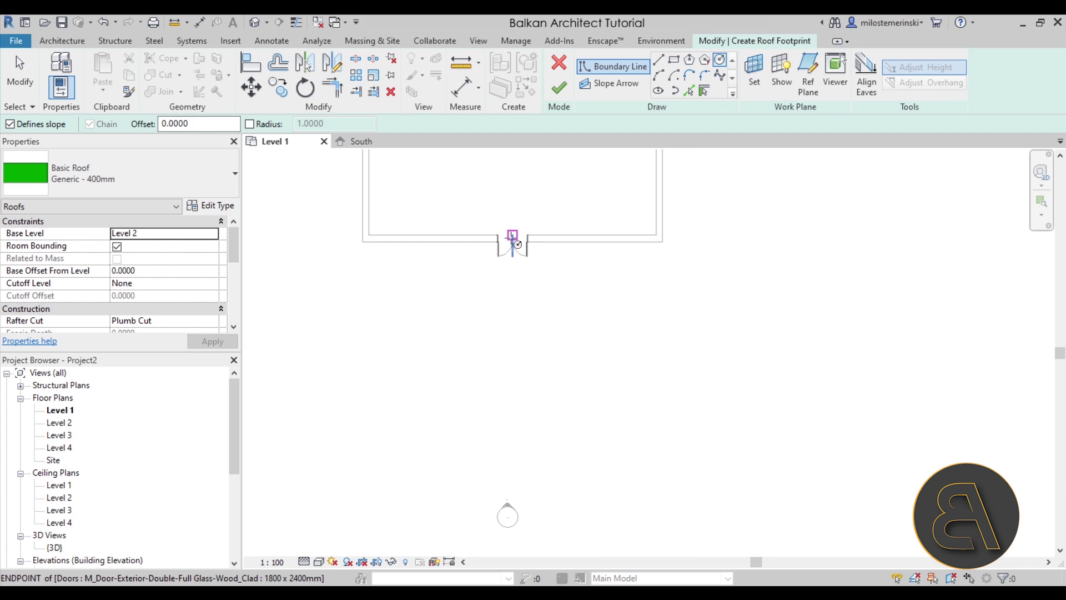
{"action": "left_click", "coordinate": [513, 236]}
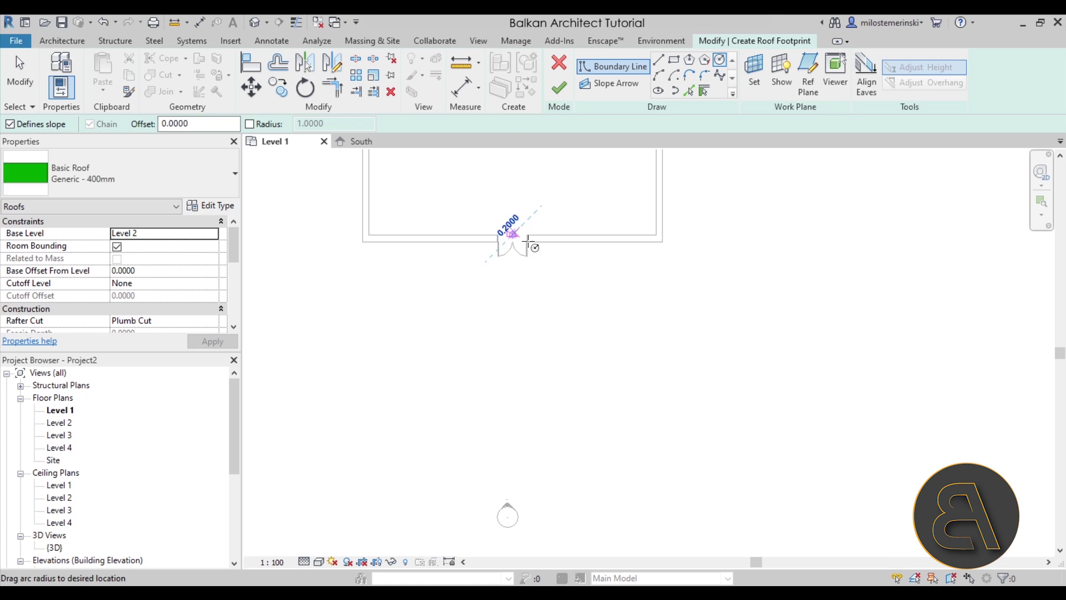
{"action": "left_click", "coordinate": [575, 253]}
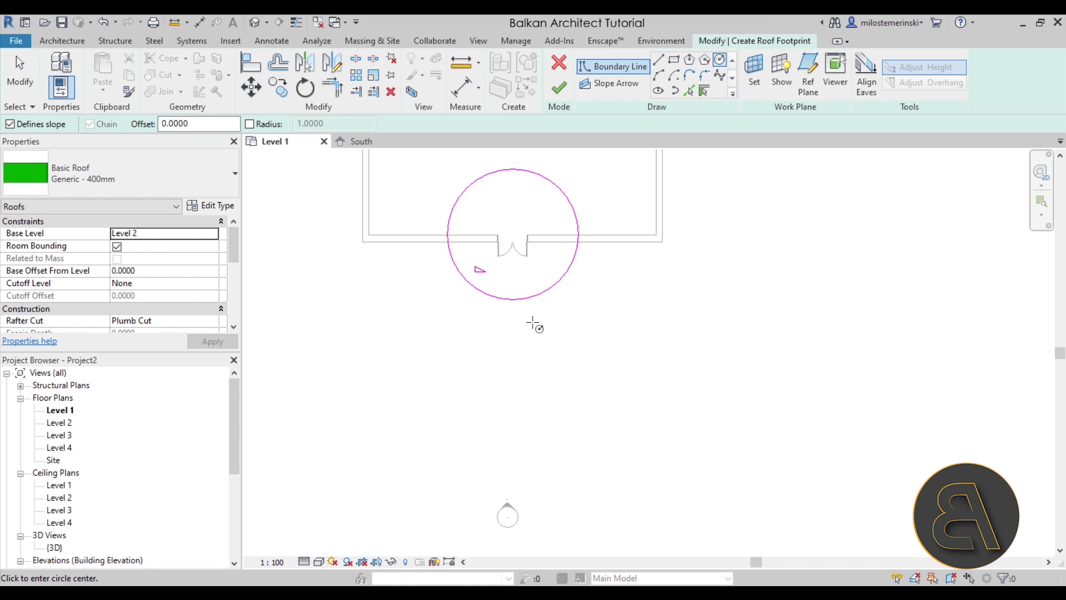
{"action": "key", "text": "Escape"}
{"action": "key", "text": "Escape"}
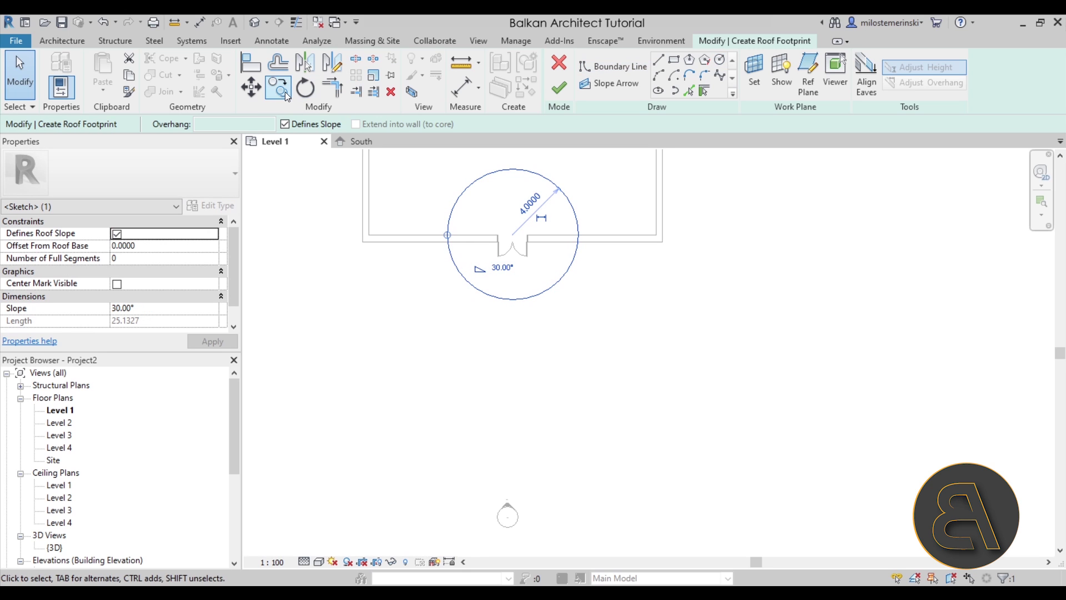
{"action": "key", "text": "m"}
{"action": "key", "text": "v"}
{"action": "left_click", "coordinate": [512, 180]}
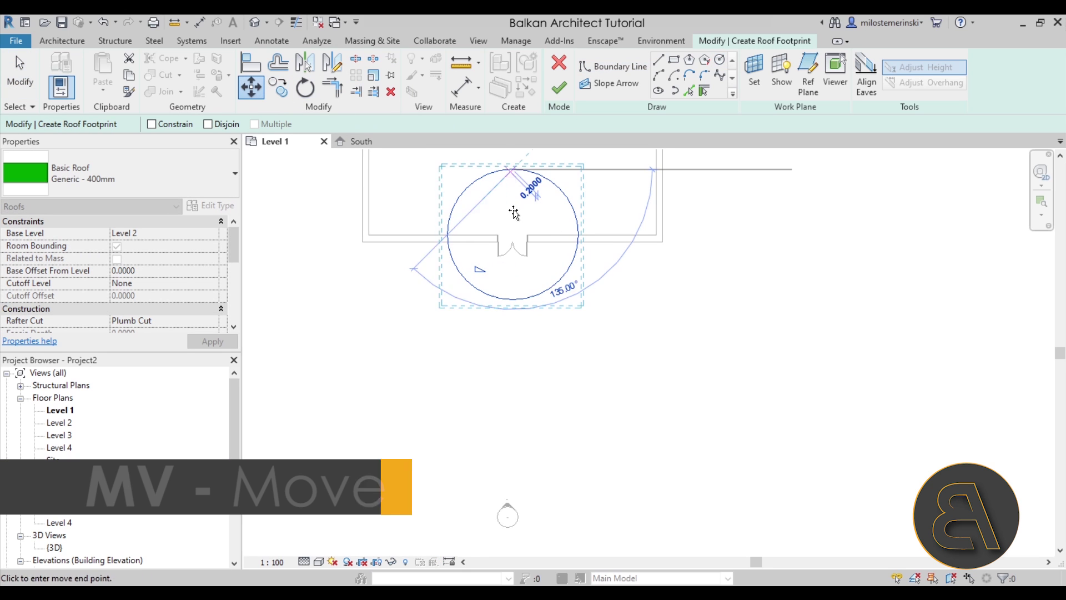
{"action": "left_click", "coordinate": [512, 275]}
- Enlarge the boundary circle's radius to 4.5000
{"action": "left_click", "coordinate": [511, 272]}
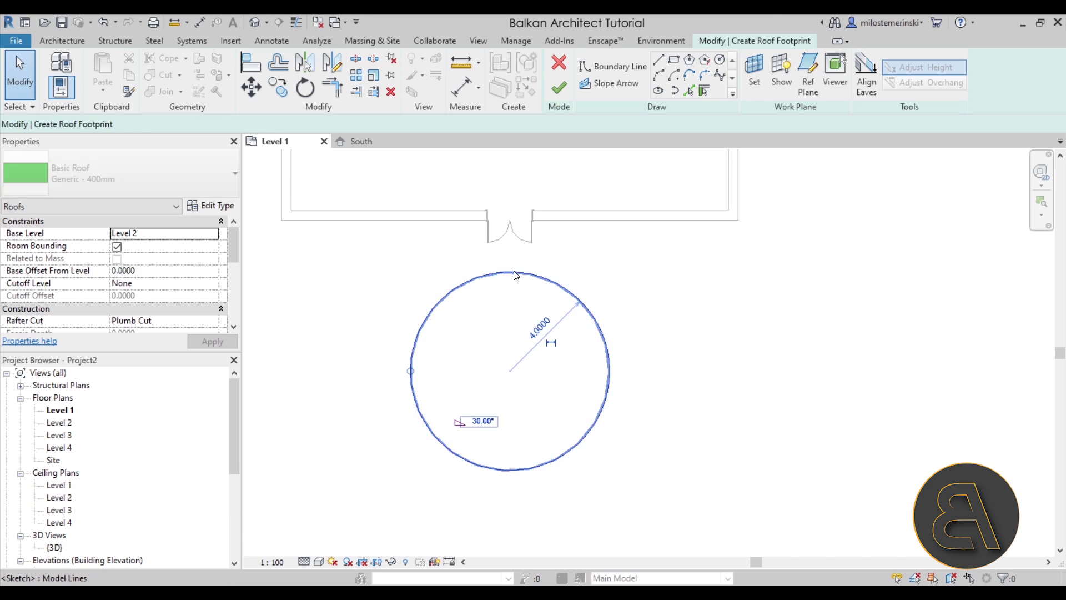
{"action": "key", "text": "Up"}
{"action": "key", "text": "Up"}
{"action": "key", "text": "Up"}
{"action": "key", "text": "Up"}
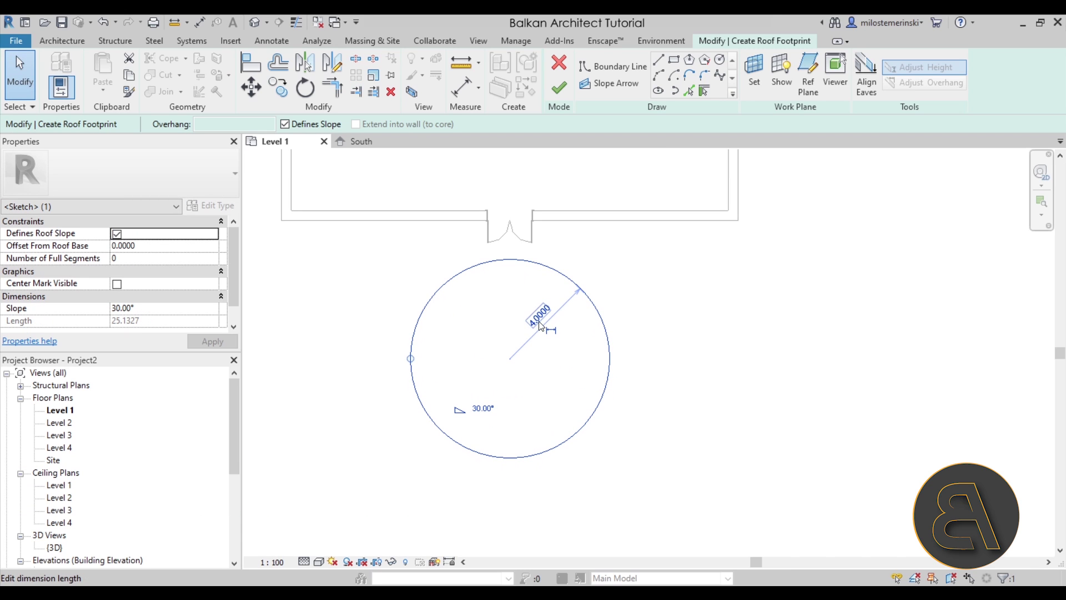
{"action": "left_click", "coordinate": [534, 315]}
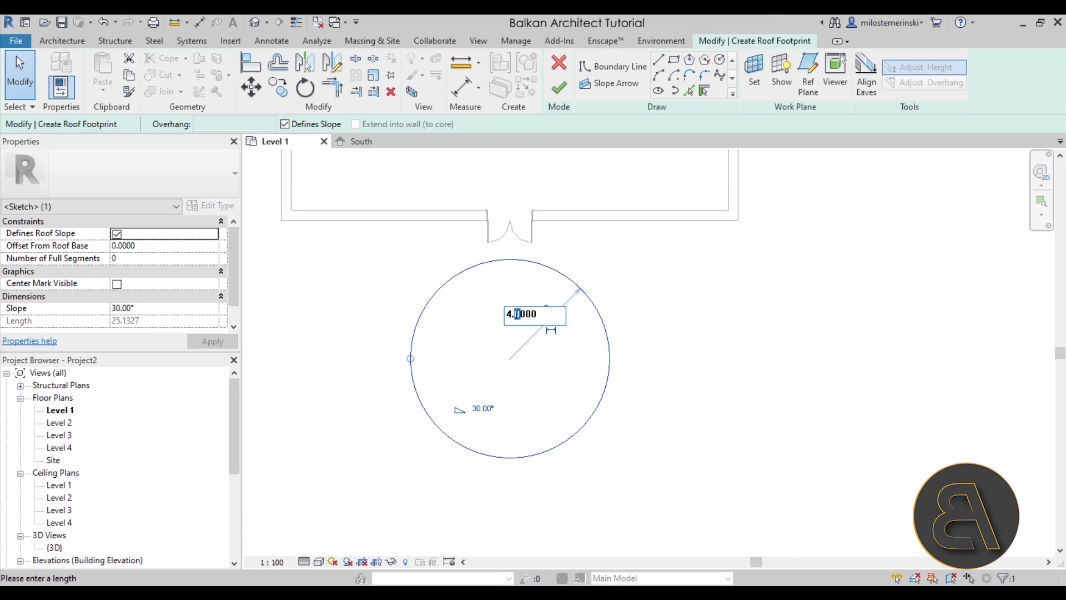
{"action": "key", "text": "Return"}
{"action": "left_click", "coordinate": [517, 321]}
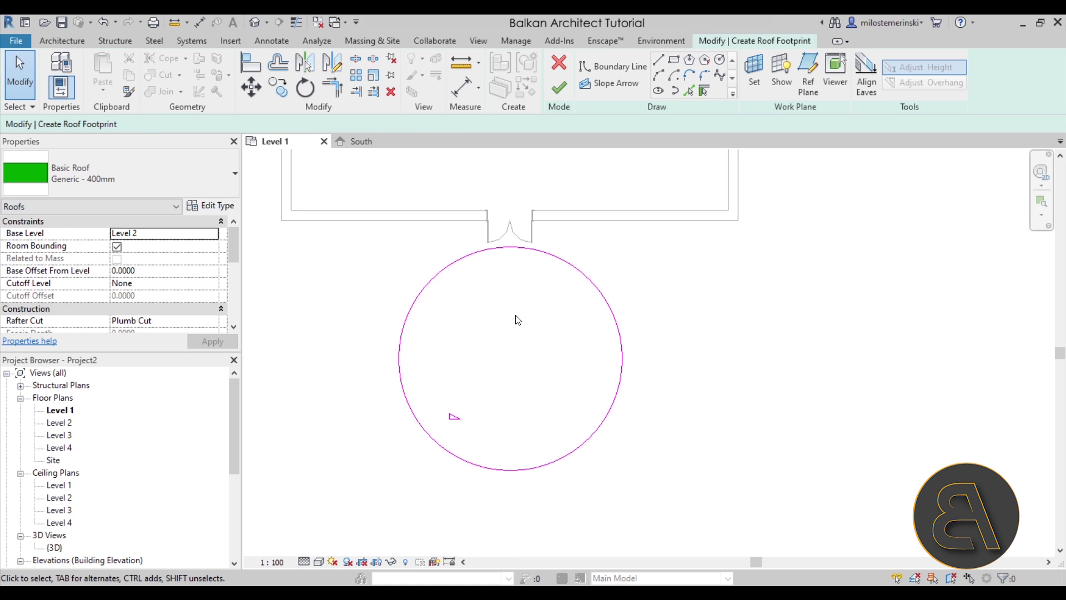
{"action": "left_click", "coordinate": [489, 254]}
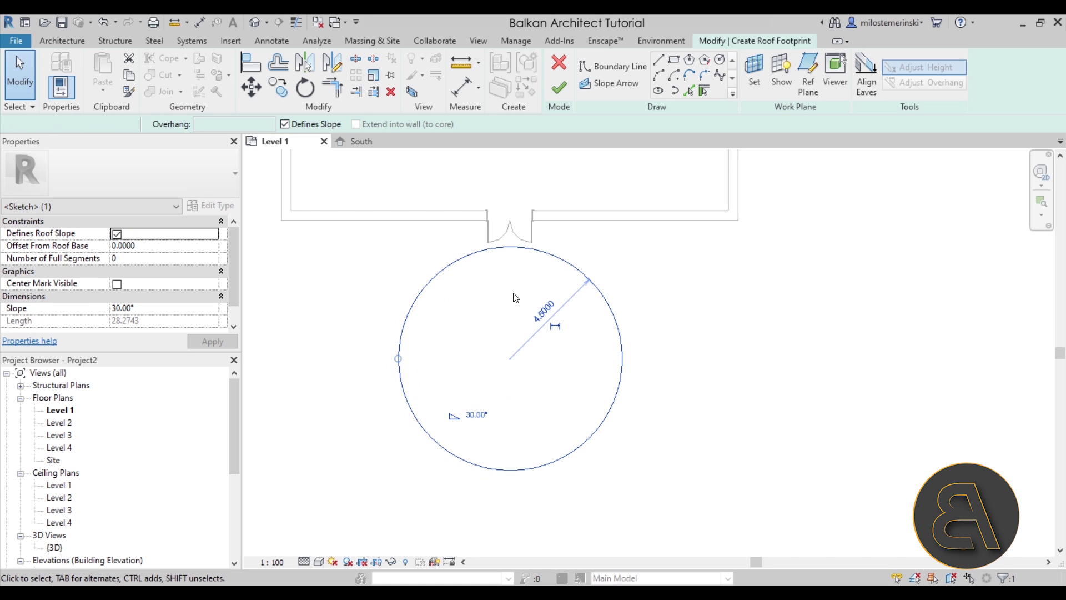
{"action": "left_click", "coordinate": [516, 298]}
- Add boundary lines from both circle edges up to the wall and along the wall face
{"action": "left_click", "coordinate": [663, 65]}
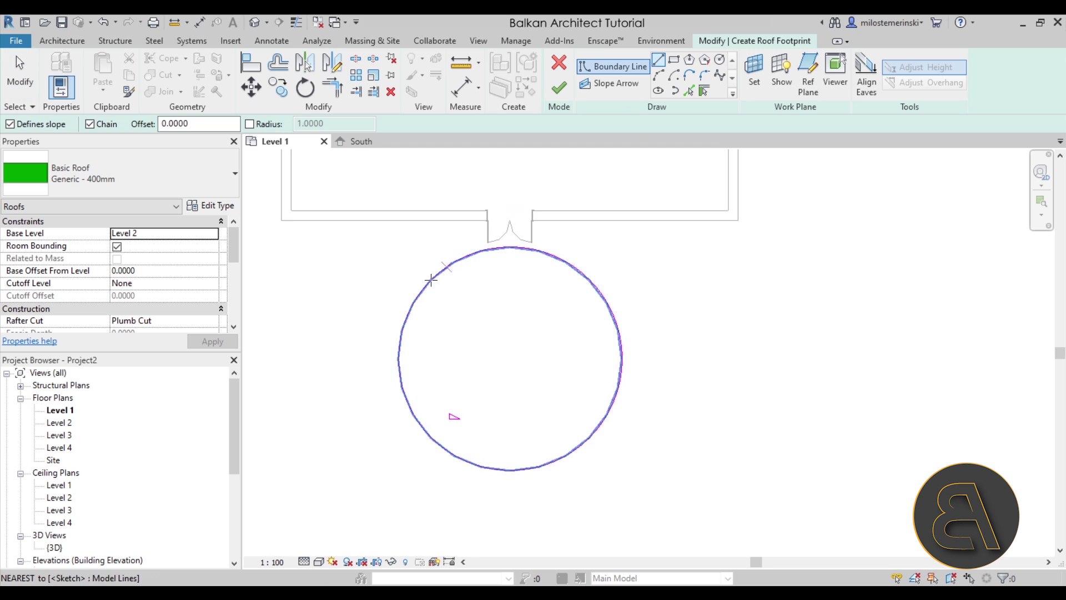
{"action": "left_click", "coordinate": [399, 358]}
{"action": "left_click", "coordinate": [399, 220]}
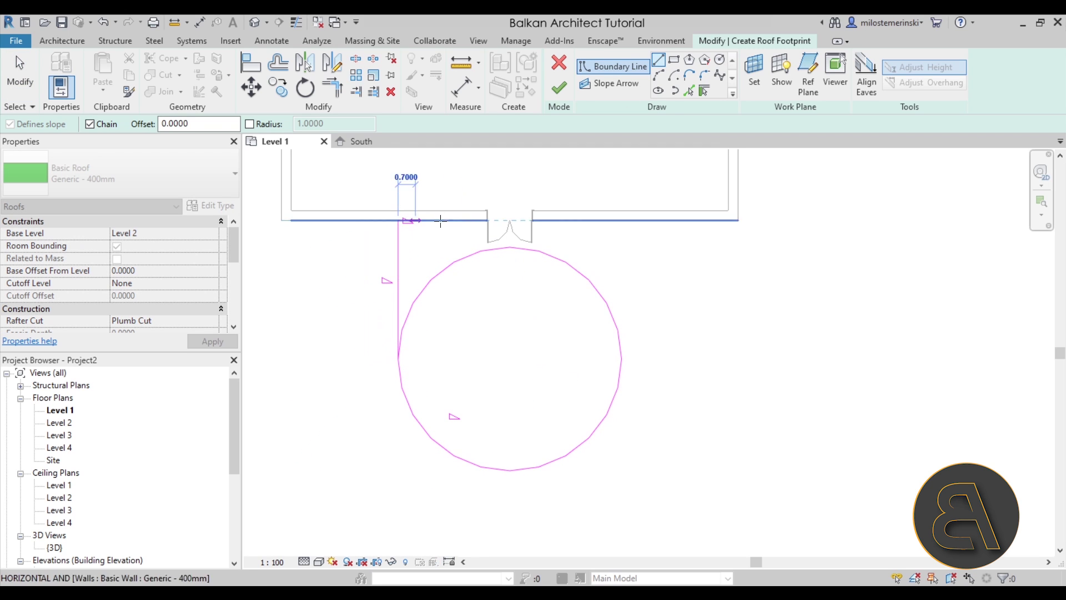
{"action": "left_click", "coordinate": [616, 221]}
{"action": "key", "text": "Escape"}
{"action": "left_click", "coordinate": [622, 358]}
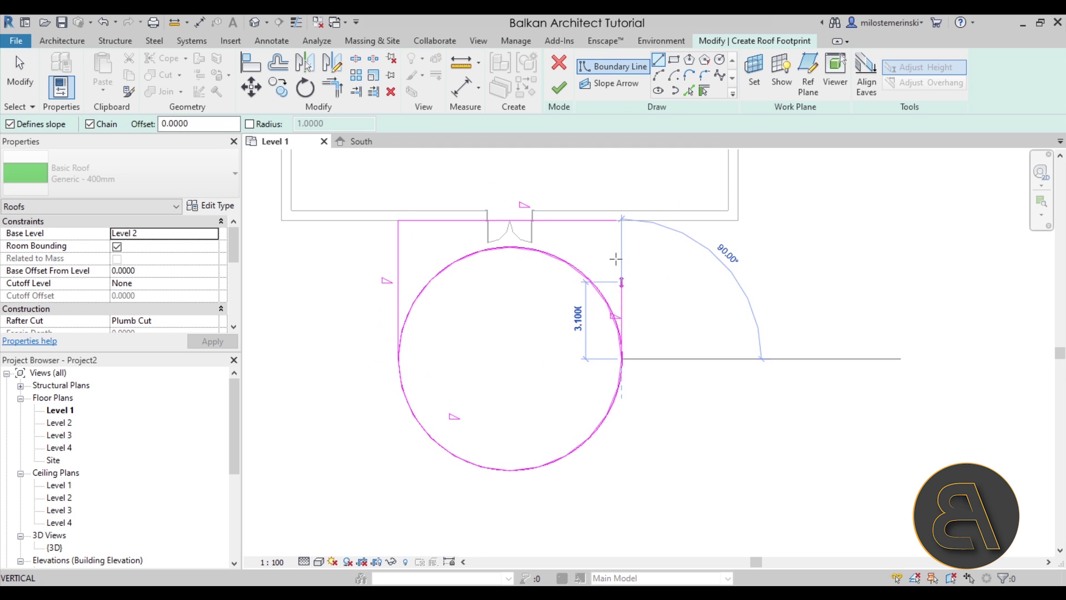
{"action": "left_click", "coordinate": [621, 221]}
{"action": "key", "text": "Escape"}
{"action": "key", "text": "Escape"}
{"action": "scroll", "coordinate": [617, 255], "scroll_direction": "down", "scroll_amount": 2}
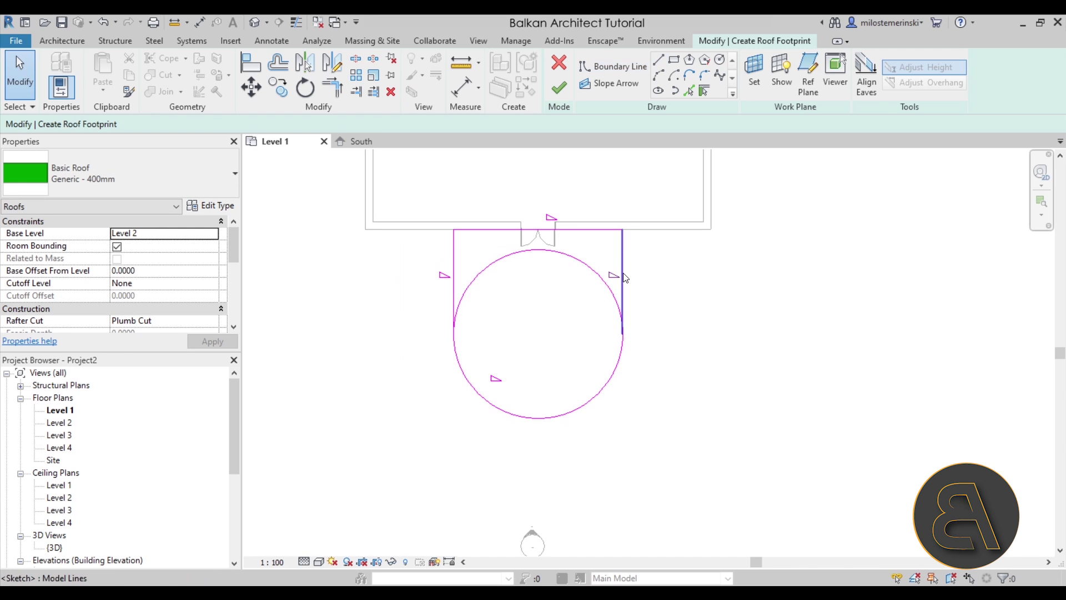
- Split the circle at its top and trim away the upper arcs, leaving a U-shaped outline
{"action": "left_click", "coordinate": [364, 60]}
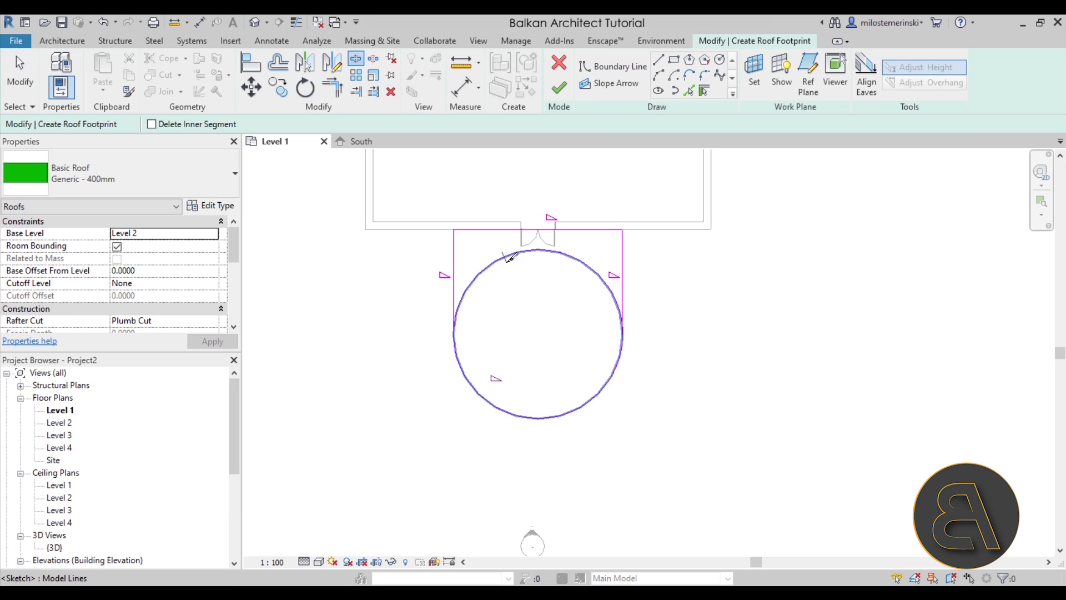
{"action": "left_click", "coordinate": [538, 249]}
{"action": "key", "text": "Escape"}
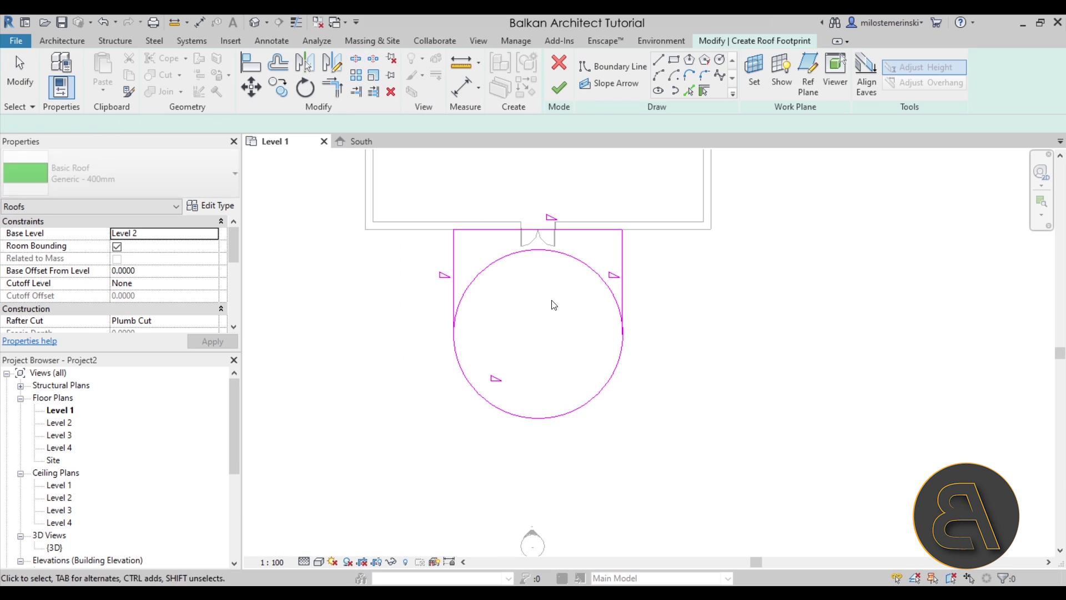
{"action": "left_click", "coordinate": [328, 92]}
{"action": "left_click", "coordinate": [454, 245]}
{"action": "left_click", "coordinate": [483, 399]}
{"action": "left_click", "coordinate": [619, 360]}
{"action": "left_click", "coordinate": [631, 309]}
{"action": "key", "text": "Escape"}
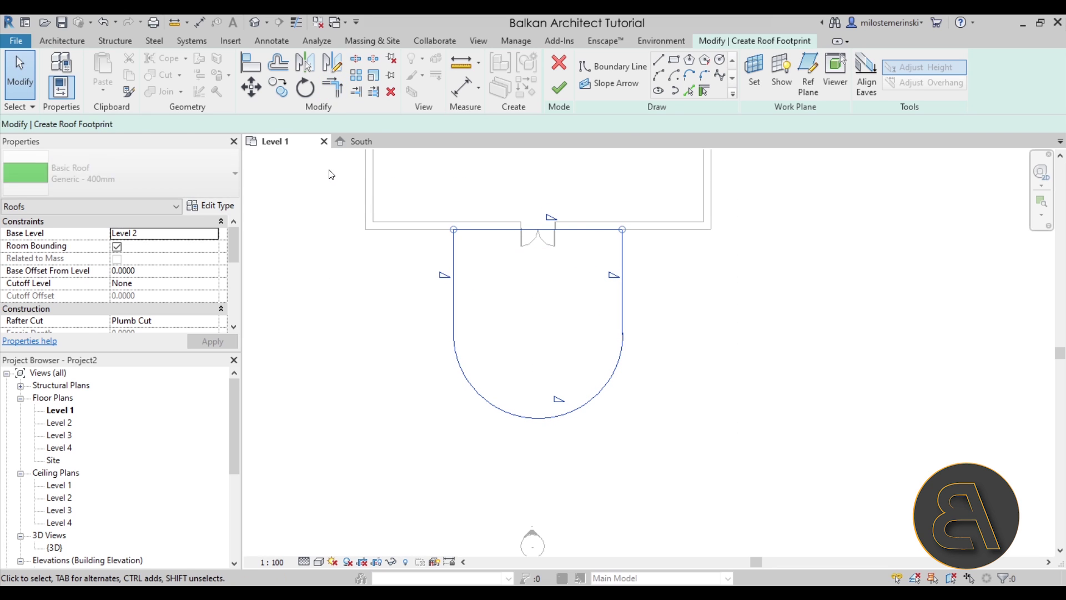
- Make all four boundary lines non-sloping and finish the flat roof
{"action": "left_click_drag", "start_coordinate": [739, 464], "coordinate": [333, 177]}
{"action": "left_click", "coordinate": [285, 125]}
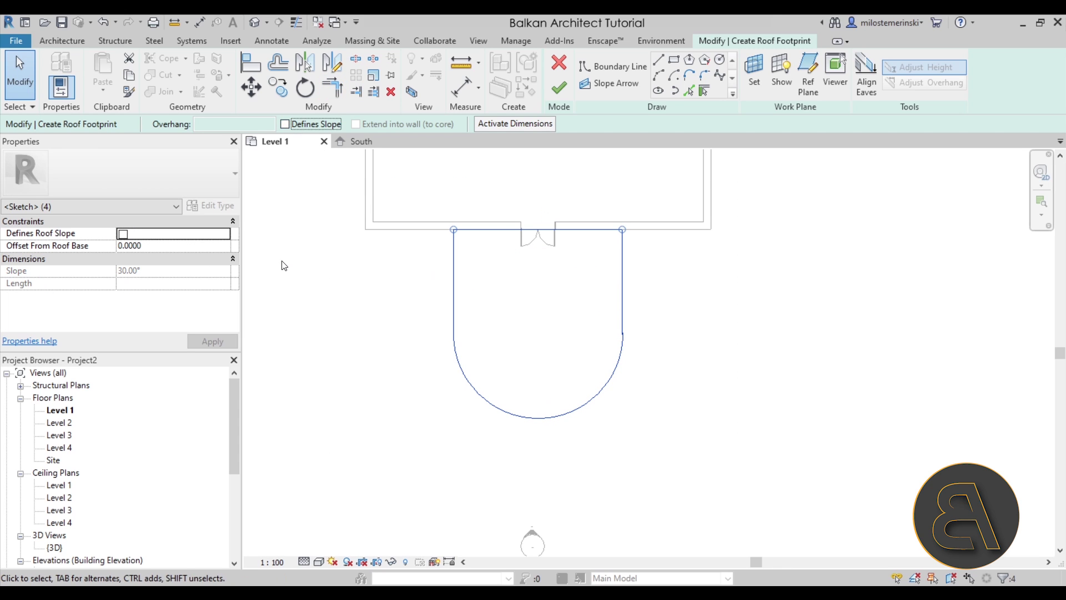
{"action": "left_click", "coordinate": [558, 88]}
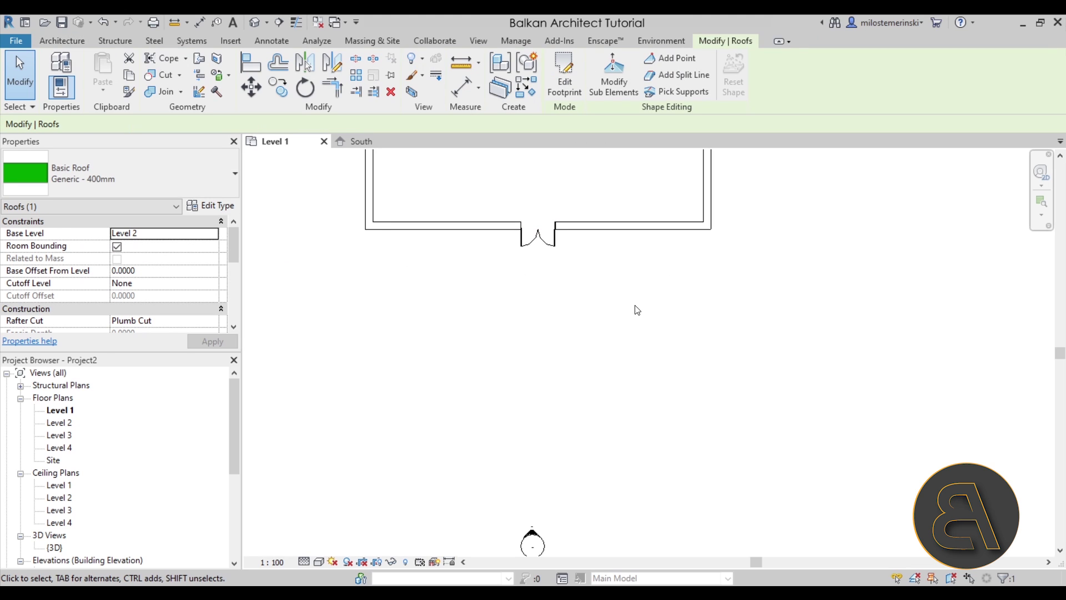
- In the 3D view, set the canopy roof's Base Offset From Level to 1.0000
{"action": "left_click", "coordinate": [255, 23]}
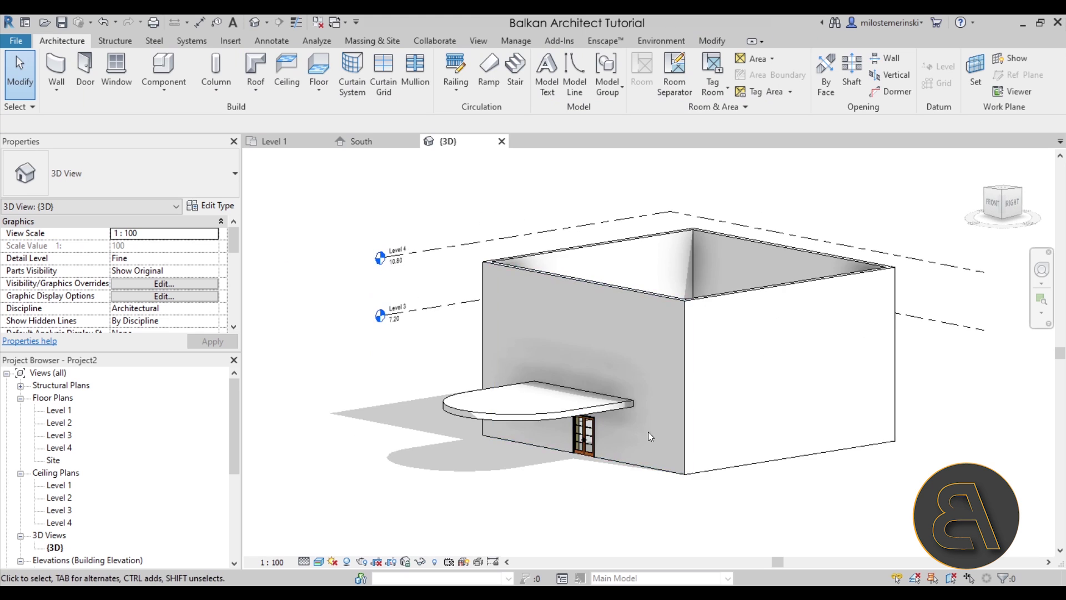
{"action": "scroll", "coordinate": [621, 435], "scroll_direction": "up", "scroll_amount": 4}
{"action": "middle_click_drag", "start_coordinate": [600, 430], "coordinate": [476, 384], "text": "shift"}
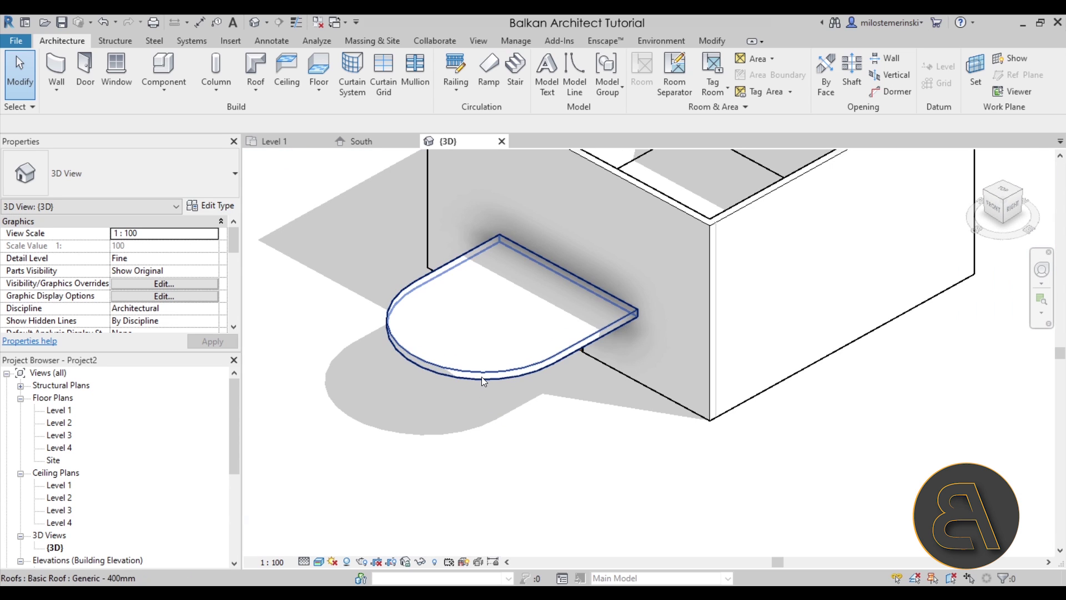
{"action": "left_click", "coordinate": [482, 376]}
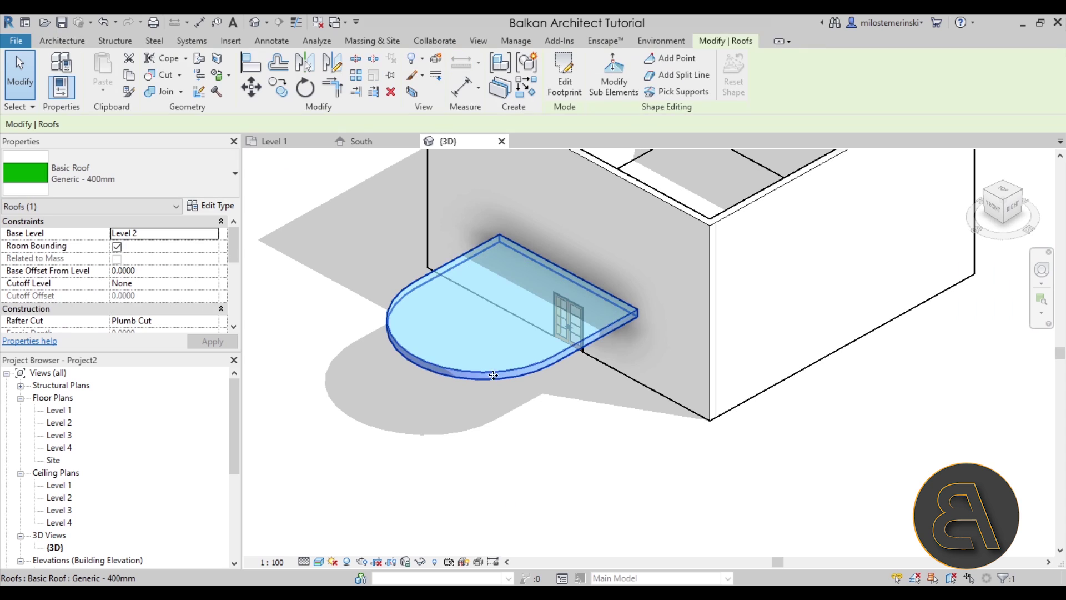
{"action": "left_click", "coordinate": [146, 272]}
{"action": "type", "text": "1"}
{"action": "key", "text": "Tab"}
{"action": "left_click", "coordinate": [476, 429]}
{"action": "mouse_move", "coordinate": [476, 428]}
{"action": "middle_mouse_down", "text": "shift"}
{"action": "mouse_move", "coordinate": [483, 292]}
{"action": "mouse_move", "coordinate": [528, 245]}
{"action": "mouse_move", "coordinate": [568, 247]}
{"action": "mouse_move", "coordinate": [487, 328]}
{"action": "mouse_move", "coordinate": [519, 372]}
{"action": "mouse_move", "coordinate": [474, 383]}
{"action": "middle_mouse_up", "text": "shift"}
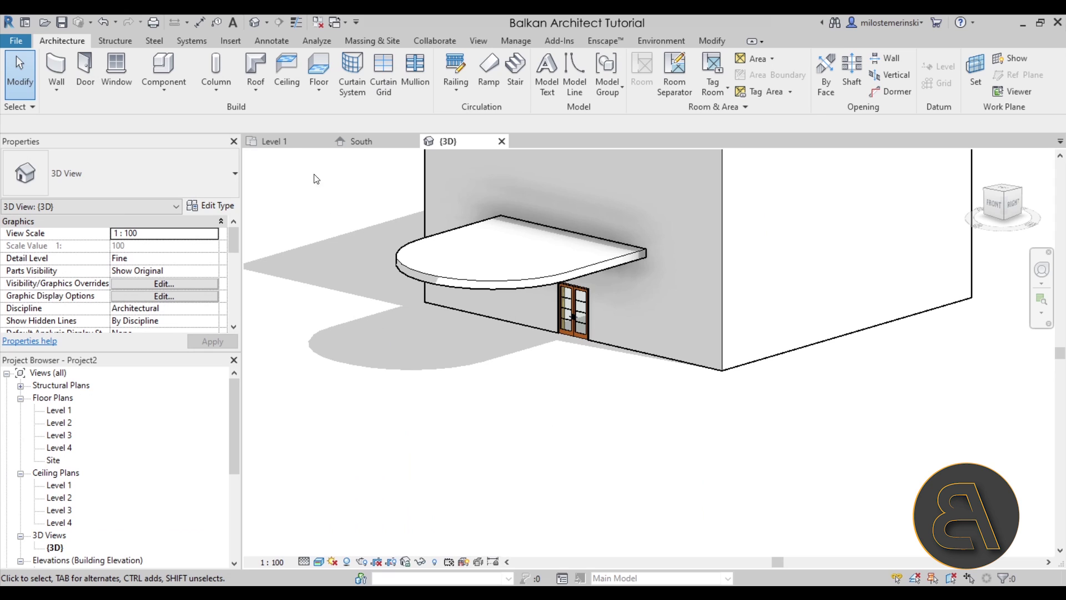
- Open the Level 1 ceiling plan
{"action": "left_click", "coordinate": [270, 142]}
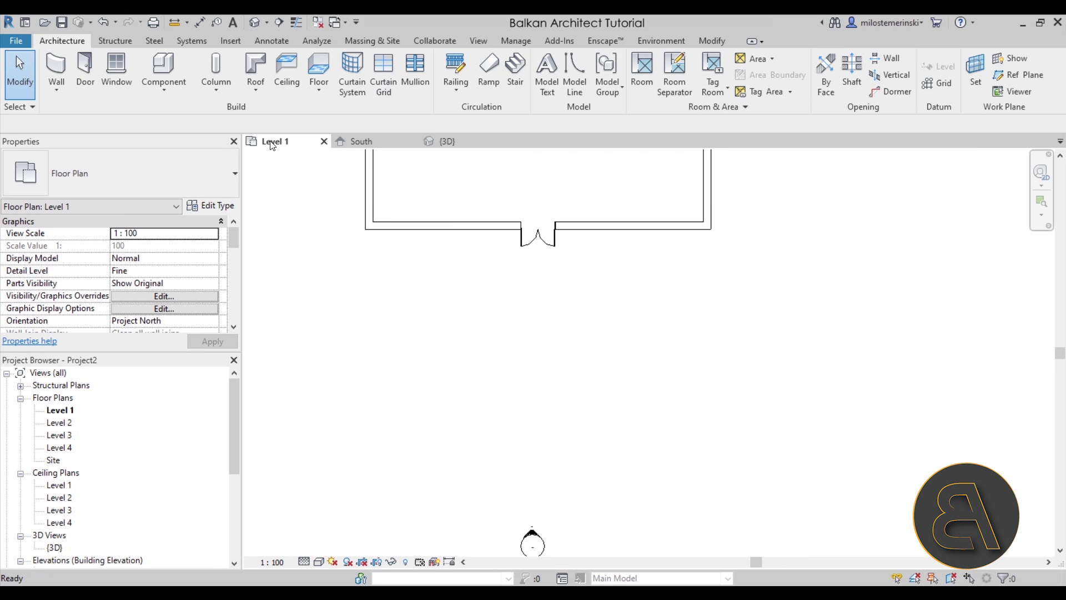
{"action": "scroll", "coordinate": [514, 333], "scroll_direction": "down", "scroll_amount": 2}
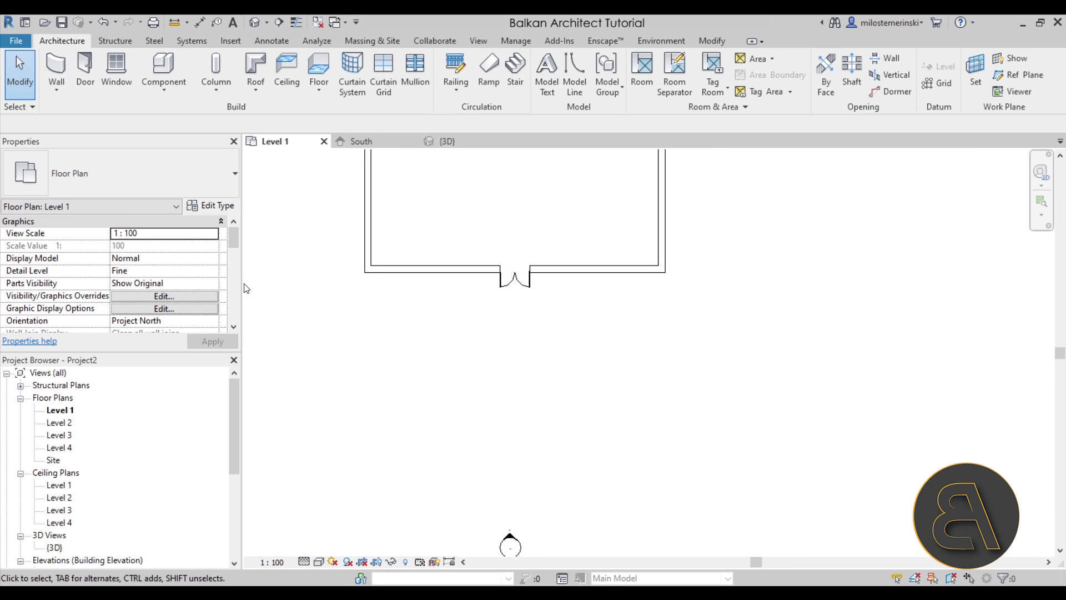
{"action": "scroll", "coordinate": [191, 288], "scroll_direction": "down", "scroll_amount": 5}
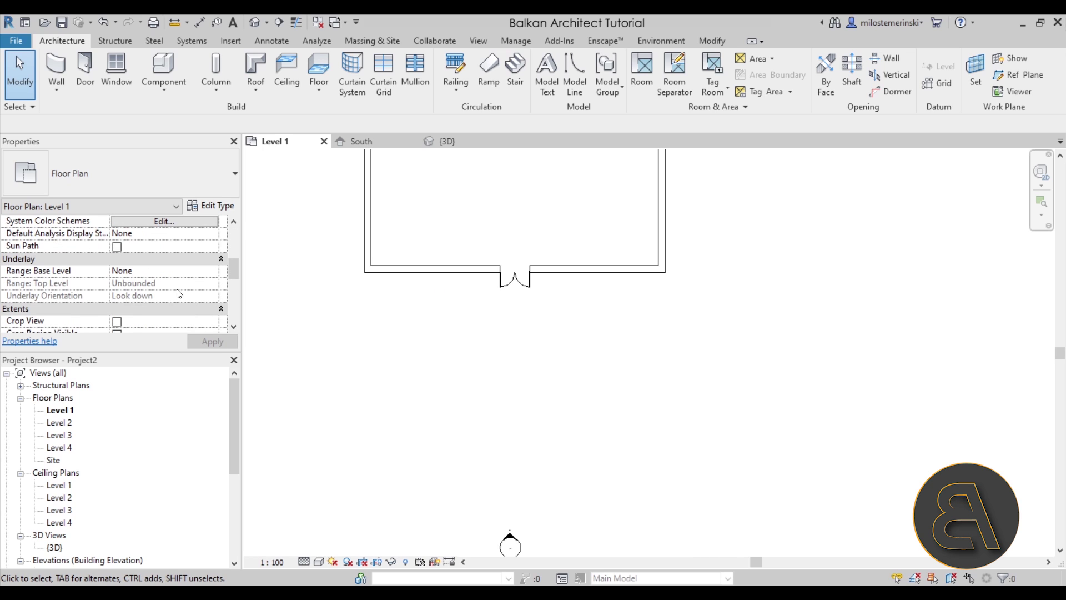
{"action": "double_click", "coordinate": [60, 486]}
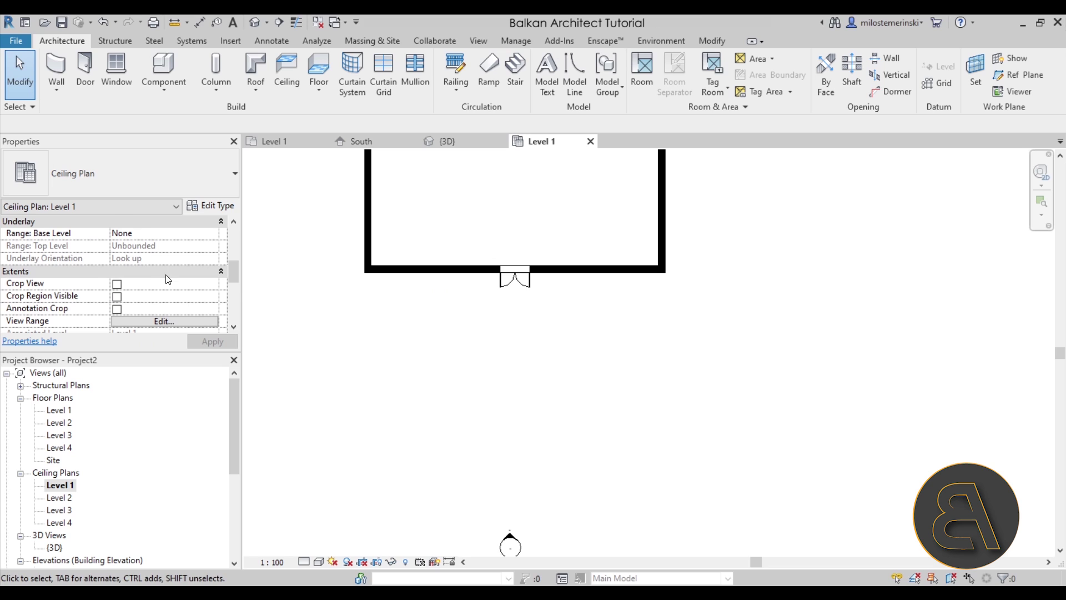
{"action": "scroll", "coordinate": [166, 284], "scroll_direction": "up", "scroll_amount": 1}
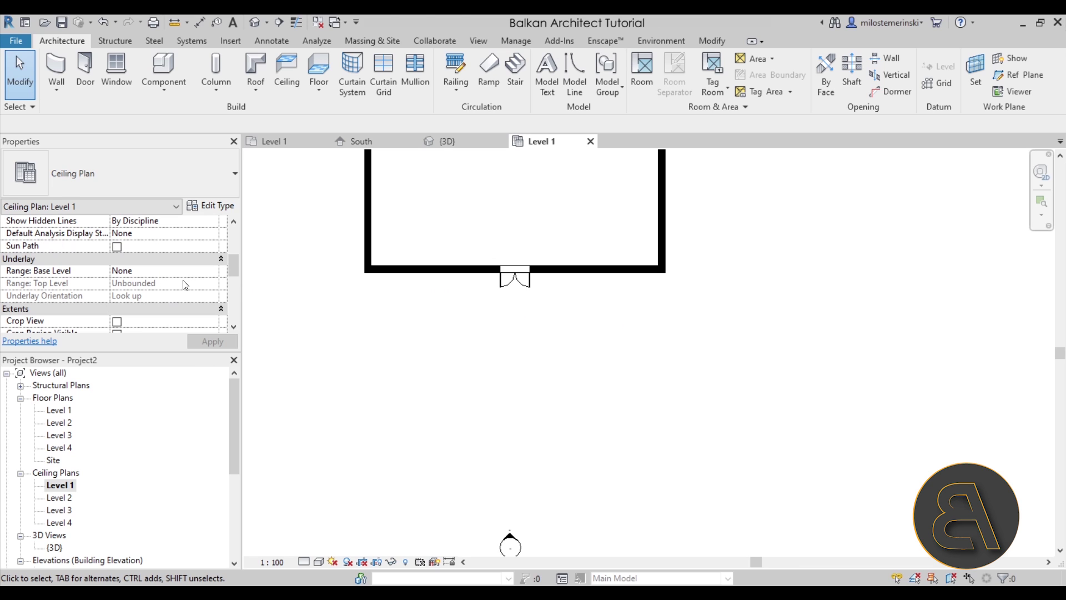
- Set the underlay base level to Level 2 so the canopy outline shows, and start a ceiling
{"action": "left_click", "coordinate": [216, 277]}
{"action": "left_click", "coordinate": [158, 300]}
{"action": "left_click", "coordinate": [229, 347]}
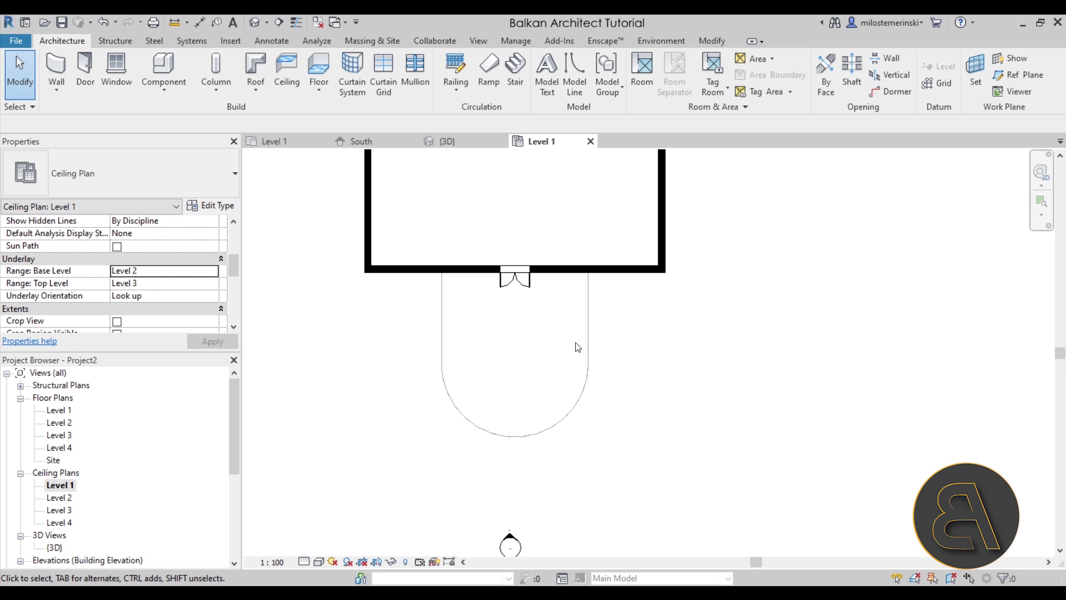
{"action": "scroll", "coordinate": [534, 371], "scroll_direction": "up", "scroll_amount": 2}
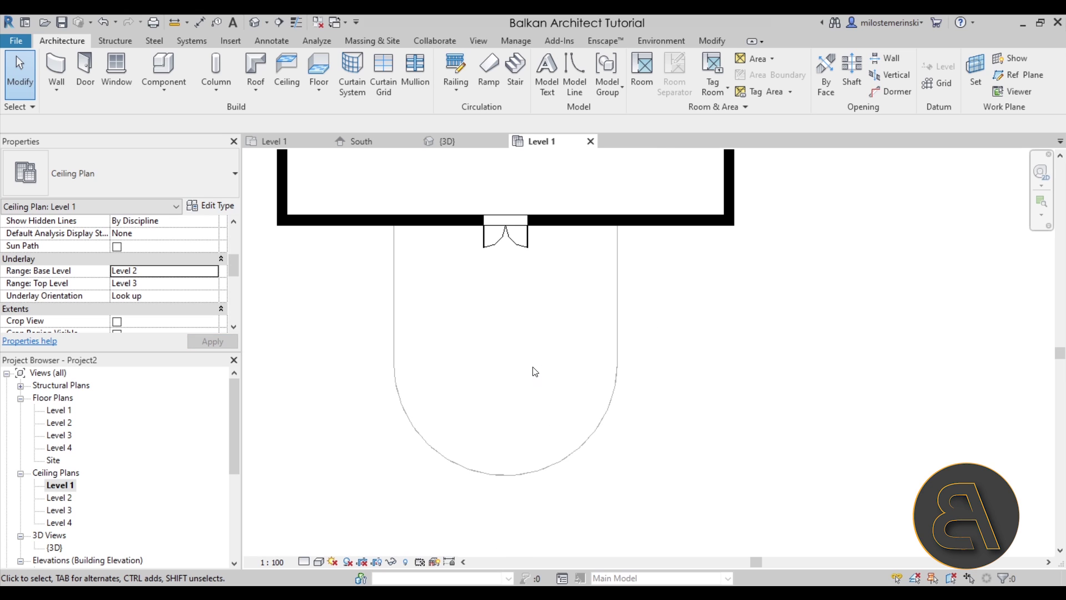
{"action": "middle_click_drag", "start_coordinate": [532, 367], "coordinate": [533, 356]}
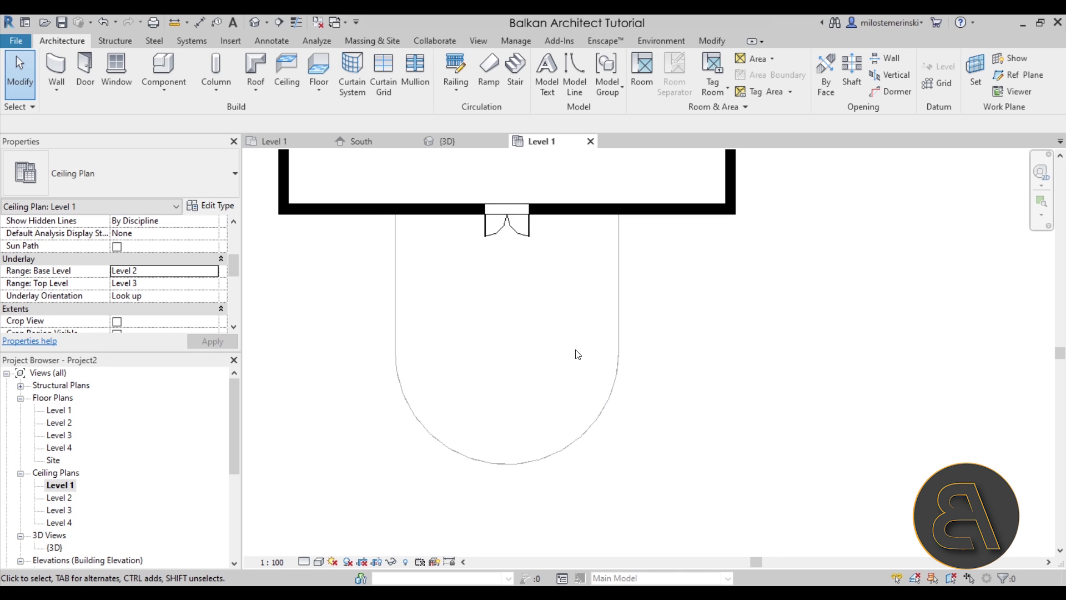
{"action": "left_click", "coordinate": [287, 72]}
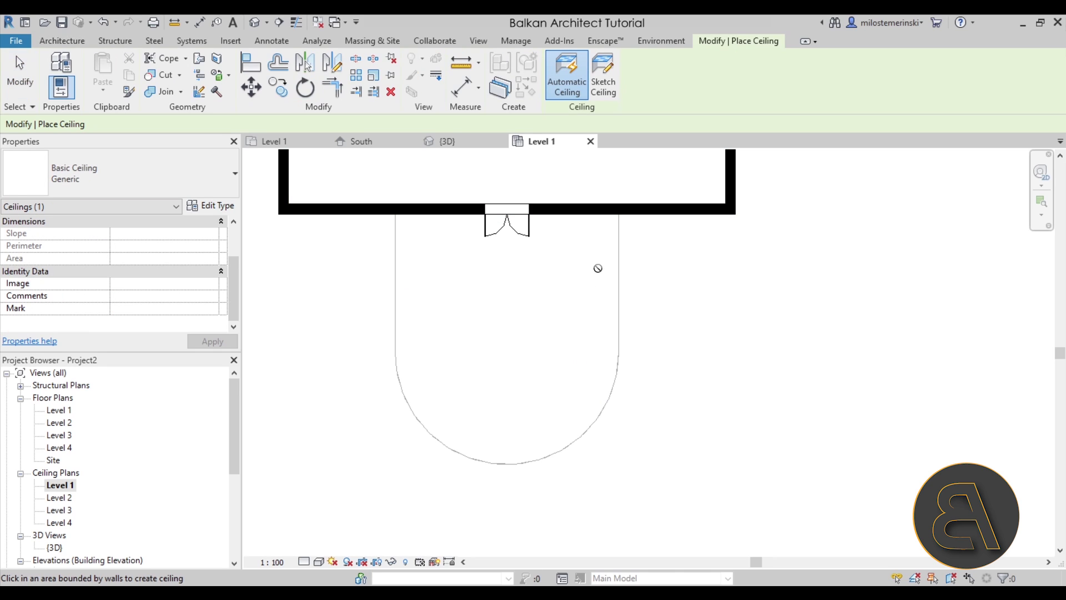
- Sketch a ceiling boundary by picking the whole rounded canopy outline
{"action": "left_click", "coordinate": [611, 96]}
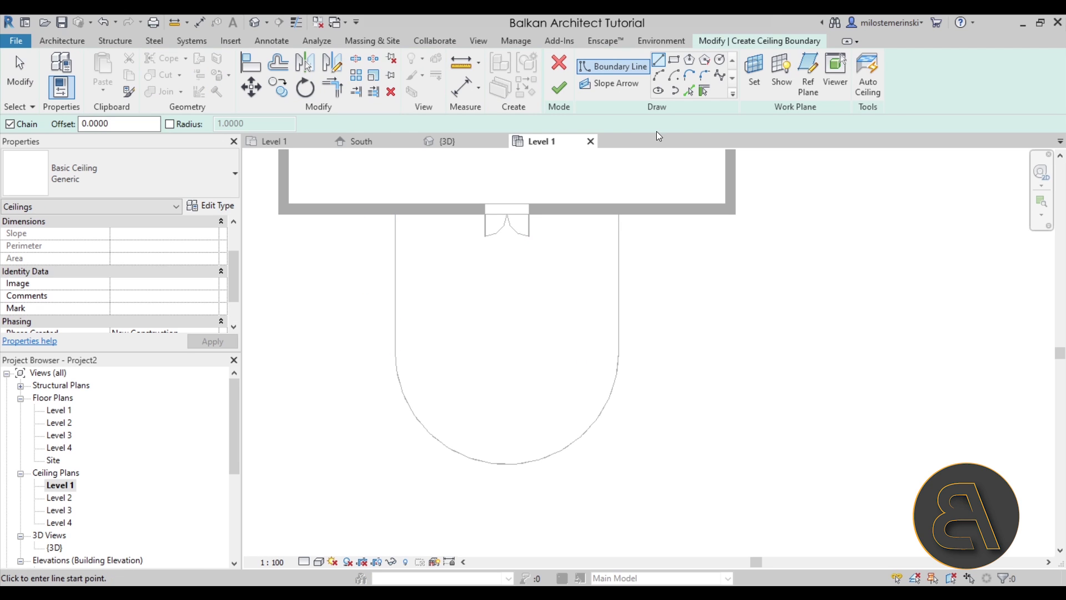
{"action": "left_click", "coordinate": [689, 90]}
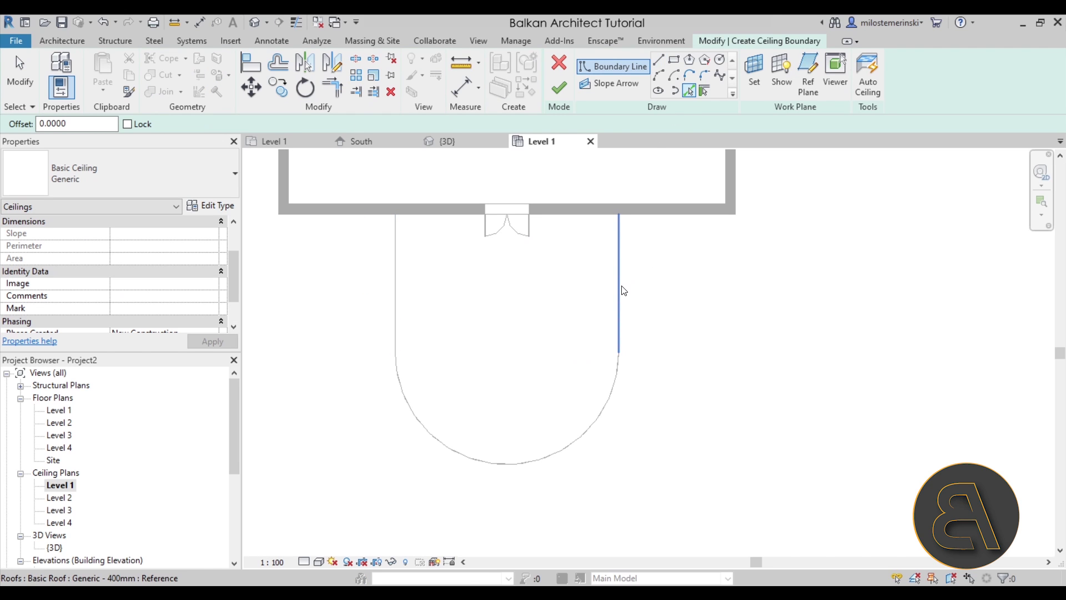
{"action": "key", "text": "Tab"}
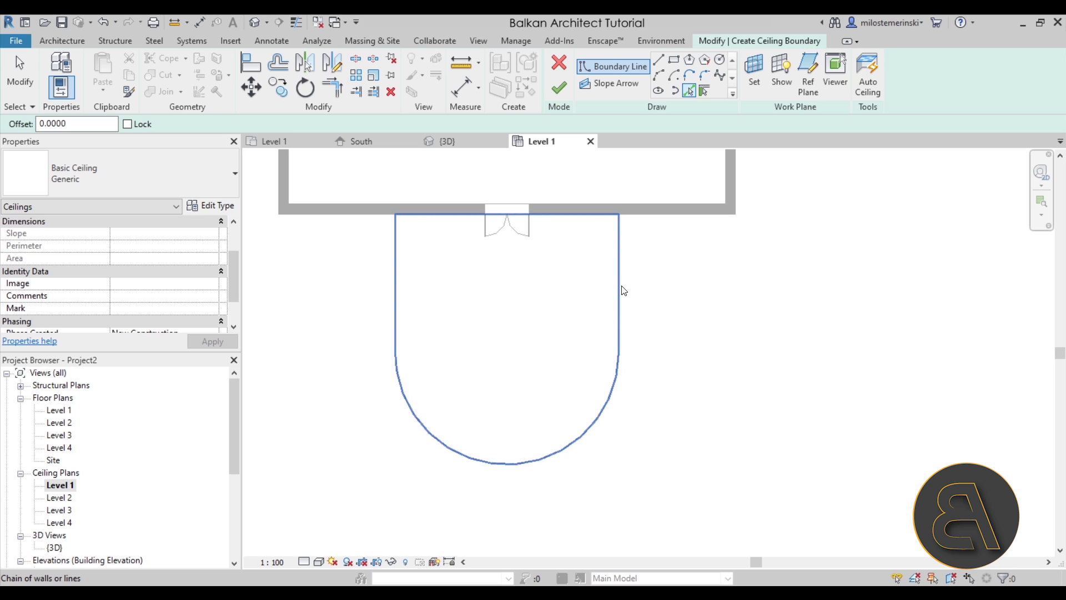
{"action": "left_click", "coordinate": [622, 285]}
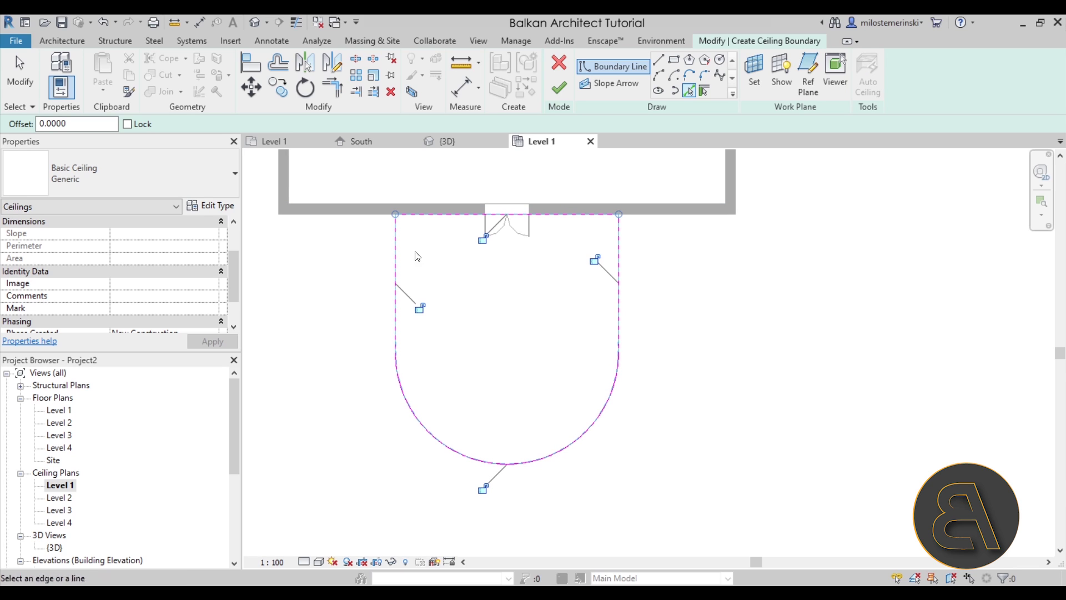
- Draw an inner circle from the arc midpoint and move it to the arc's centre
{"action": "left_click", "coordinate": [719, 59]}
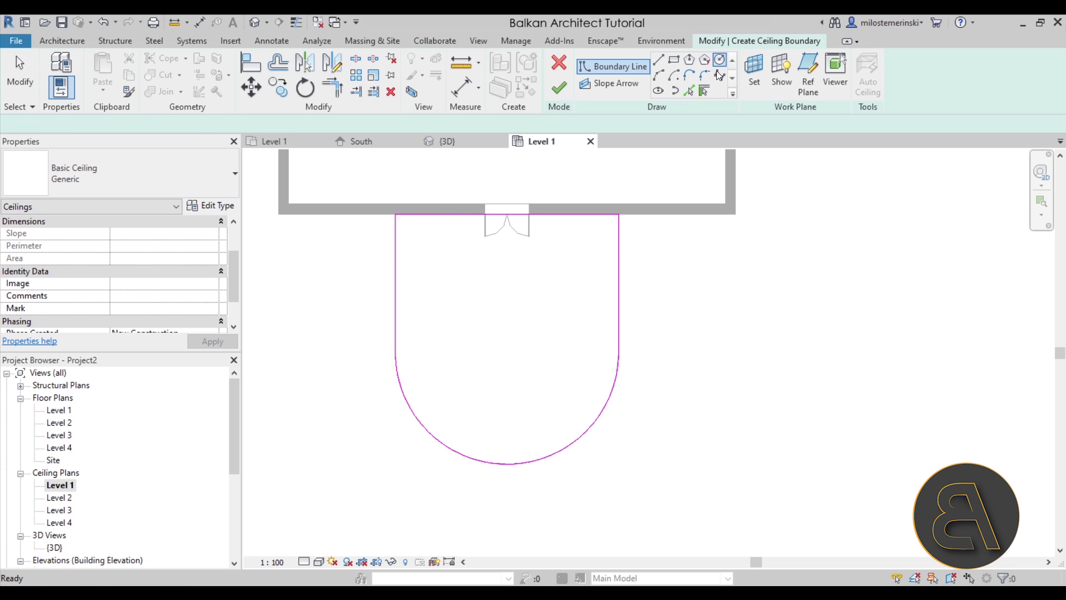
{"action": "left_click", "coordinate": [507, 465]}
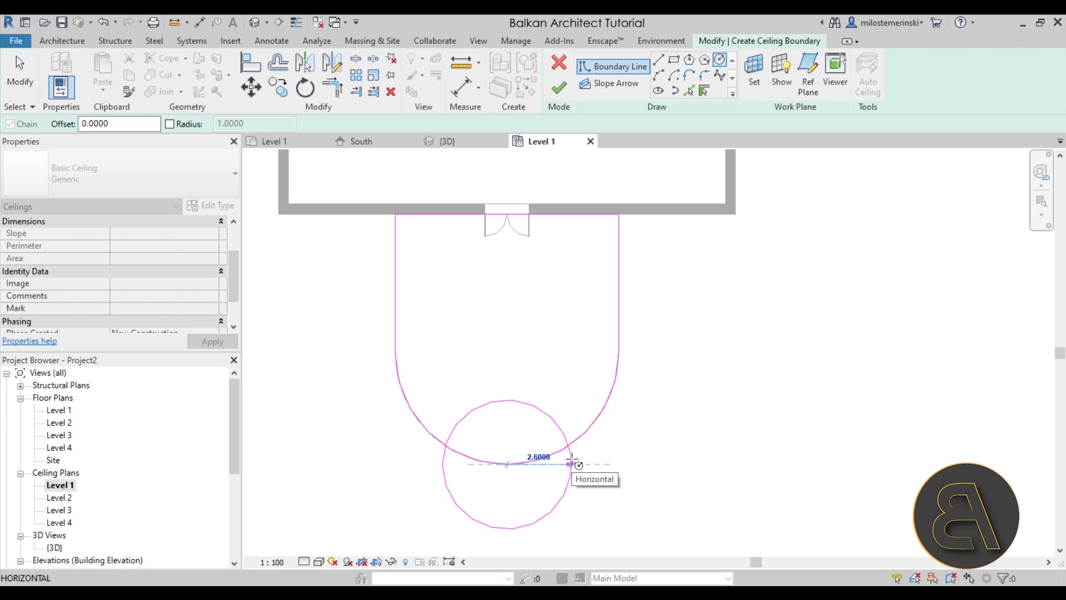
{"action": "left_click", "coordinate": [579, 457]}
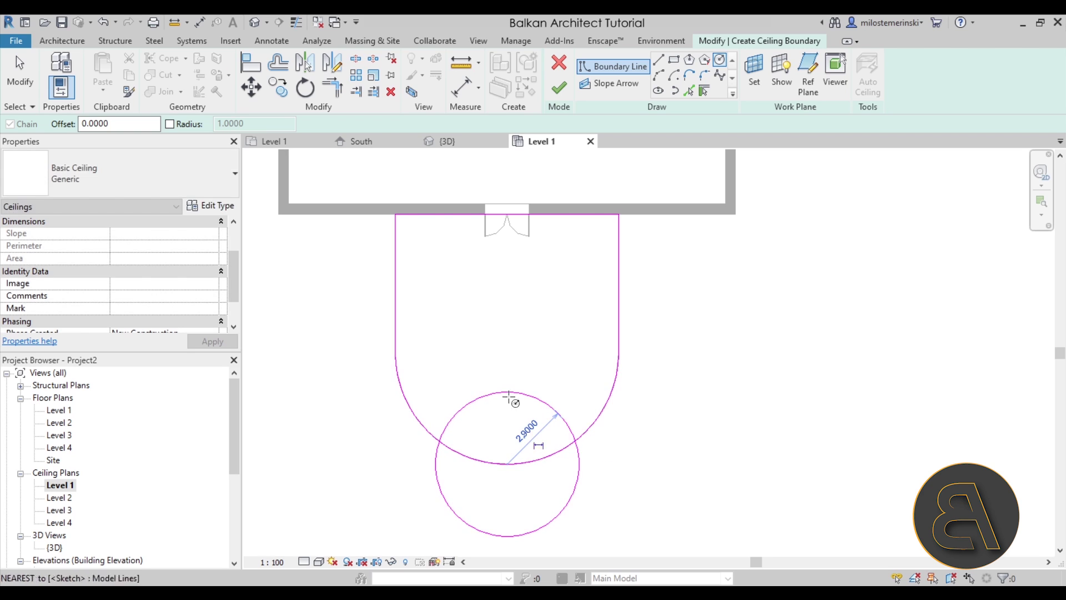
{"action": "key", "text": "Escape"}
{"action": "left_click", "coordinate": [264, 98]}
{"action": "left_click", "coordinate": [508, 536]}
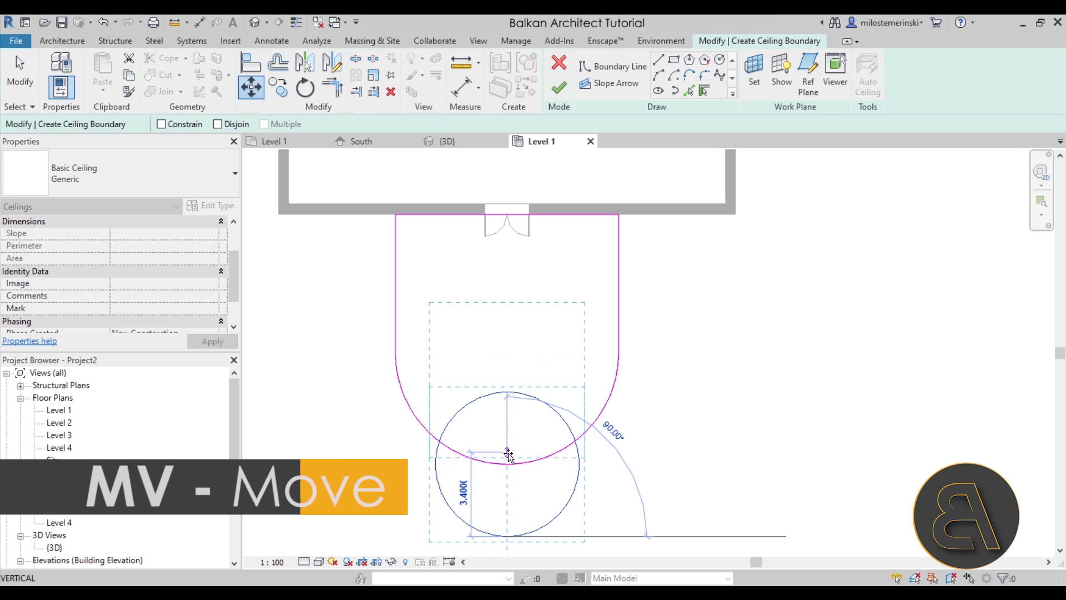
{"action": "left_click", "coordinate": [507, 445]}
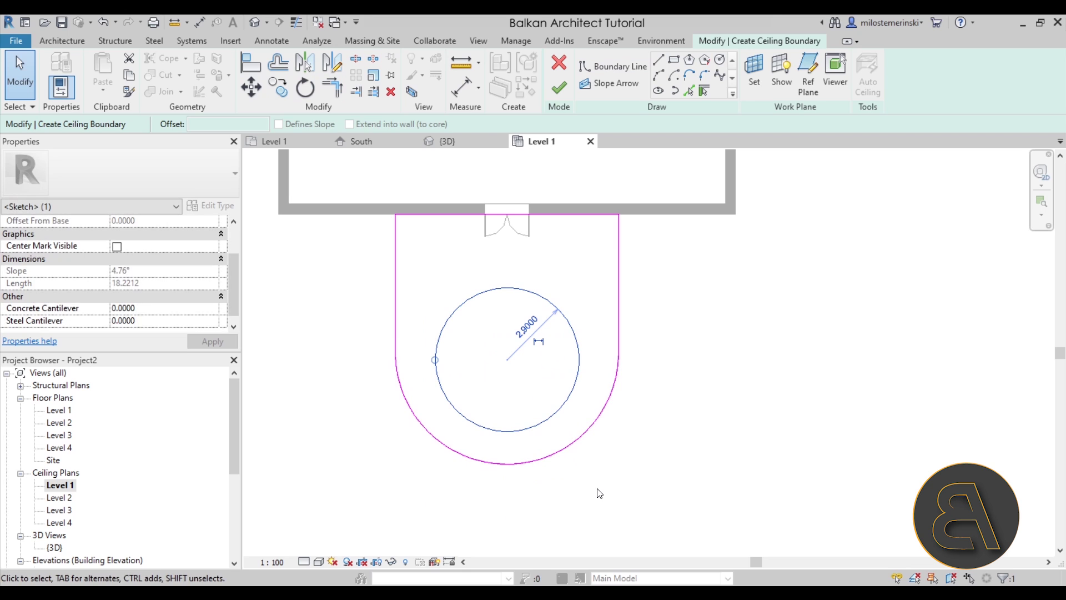
- Set the inner circle's radius to 2.7000 and nudge it slightly downward
{"action": "left_click", "coordinate": [557, 329]}
{"action": "left_click", "coordinate": [554, 304]}
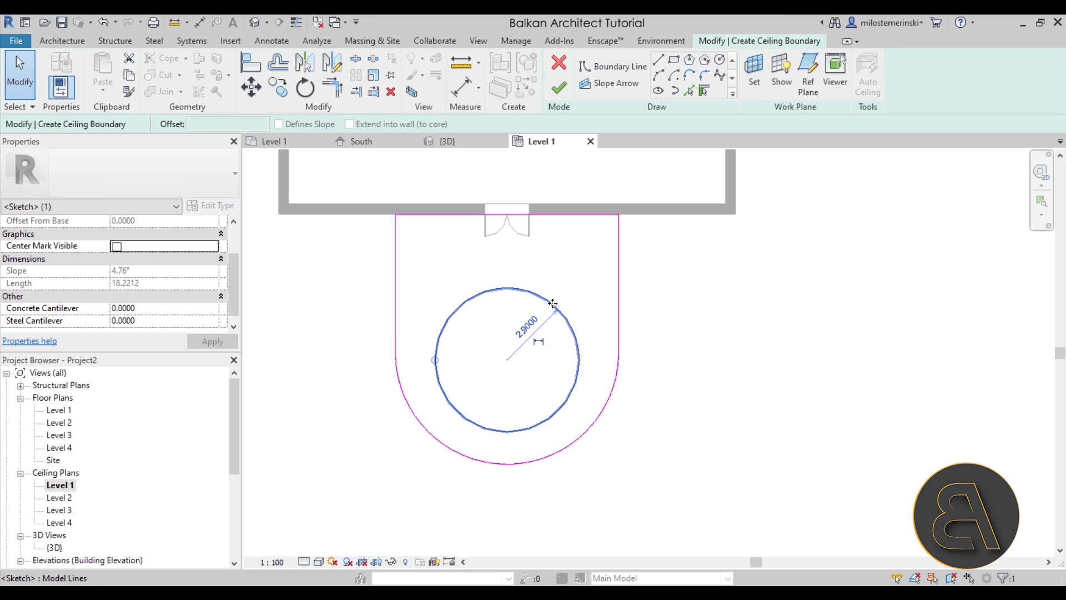
{"action": "left_click", "coordinate": [534, 326]}
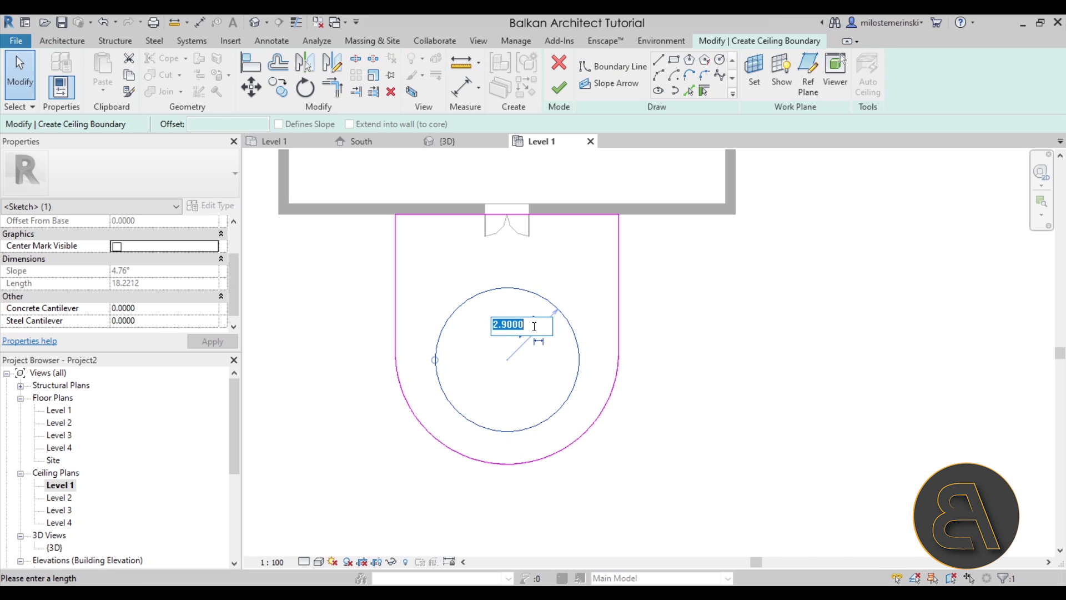
{"action": "type", "text": "2.7"}
{"action": "key", "text": "Return"}
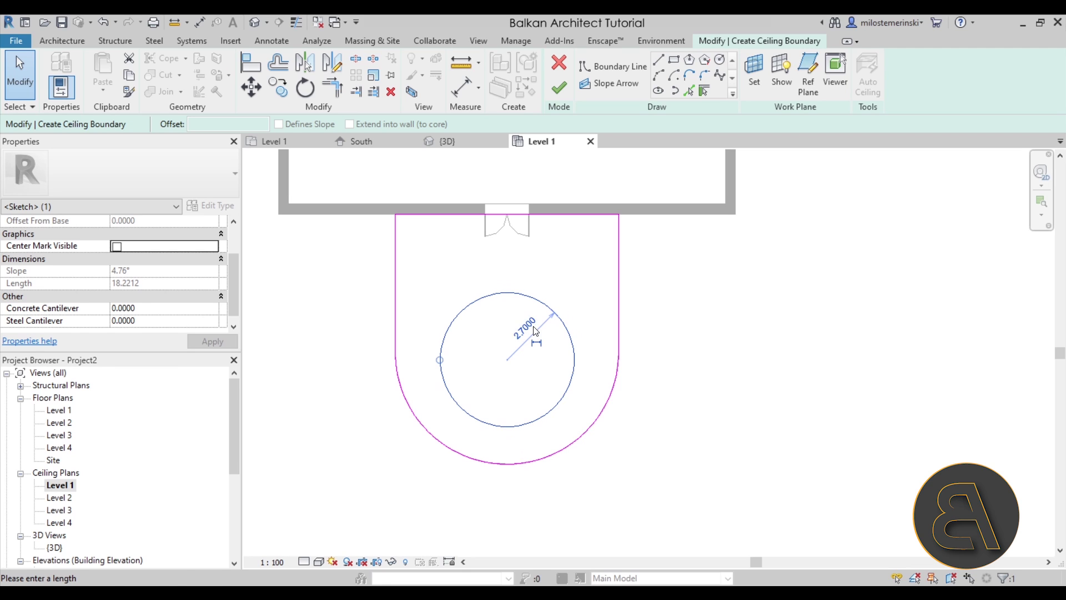
{"action": "key", "text": "Down"}
{"action": "key", "text": "Down"}
{"action": "key", "text": "Down"}
{"action": "key", "text": "Down"}
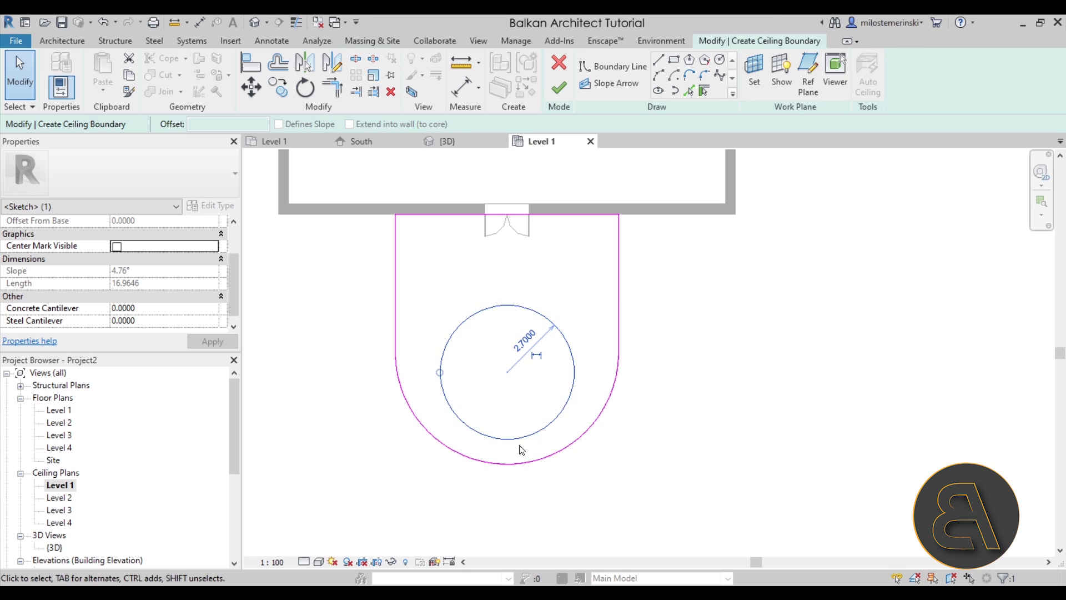
{"action": "key", "text": "Down"}
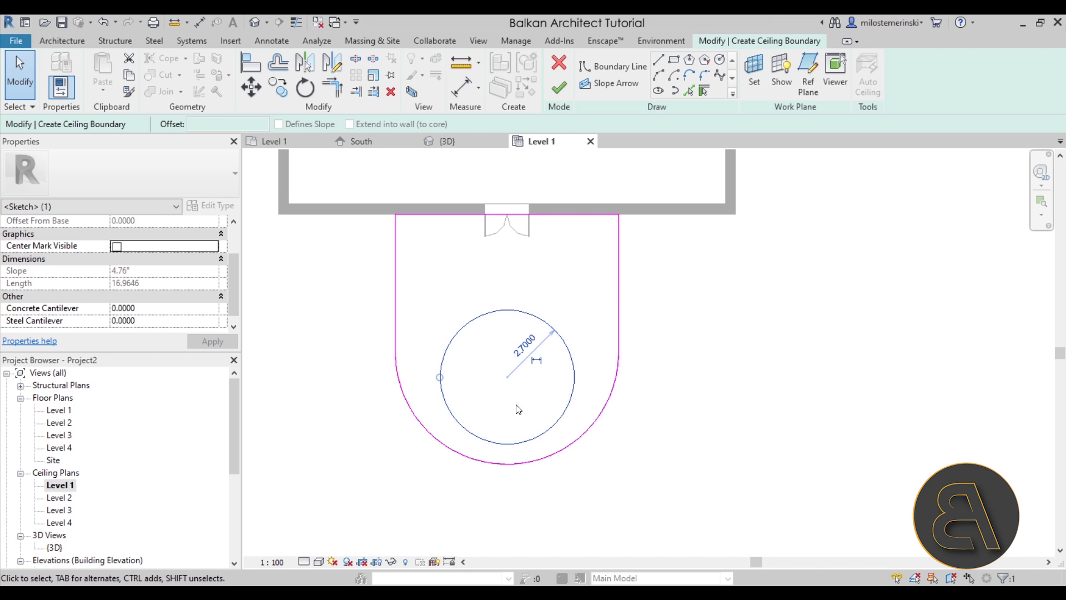
{"action": "left_click", "coordinate": [518, 410]}
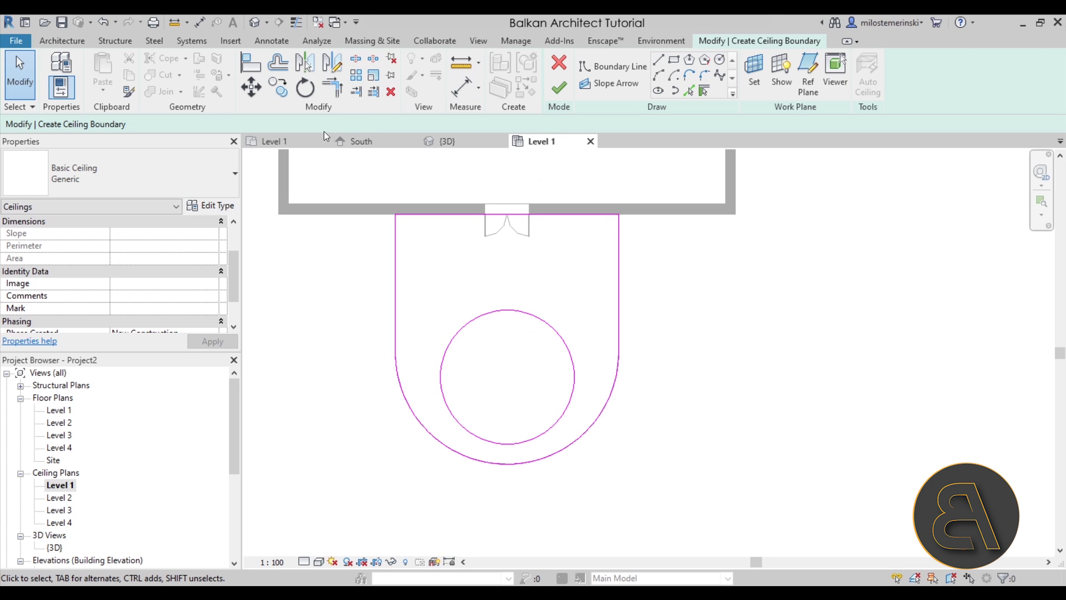
- Finish the ring ceiling as Compound Ceiling: Plain and select it in the 3D view
{"action": "left_click", "coordinate": [94, 187]}
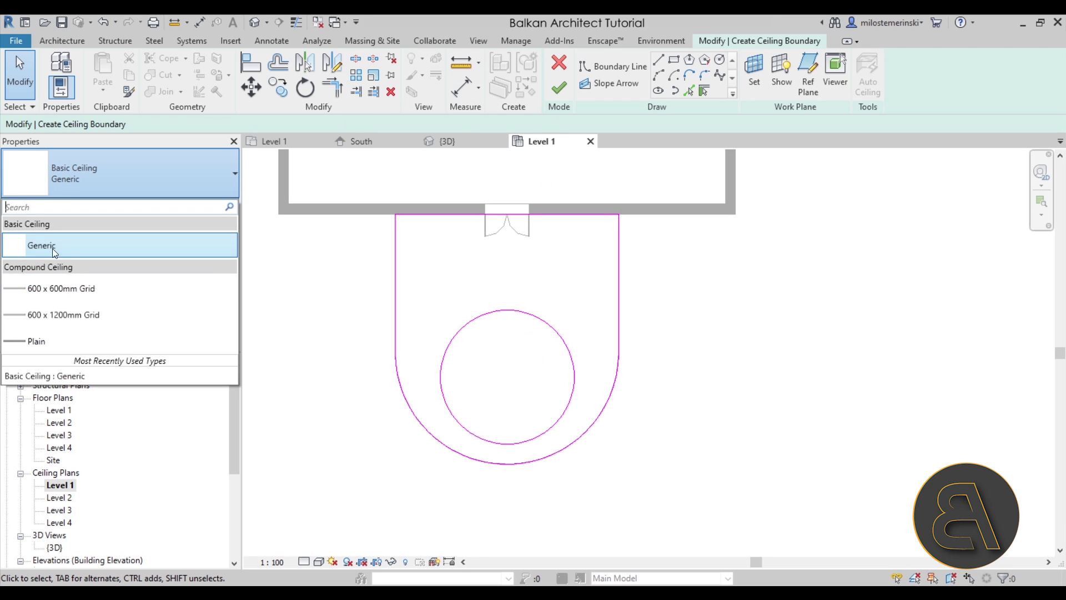
{"action": "left_click", "coordinate": [36, 340]}
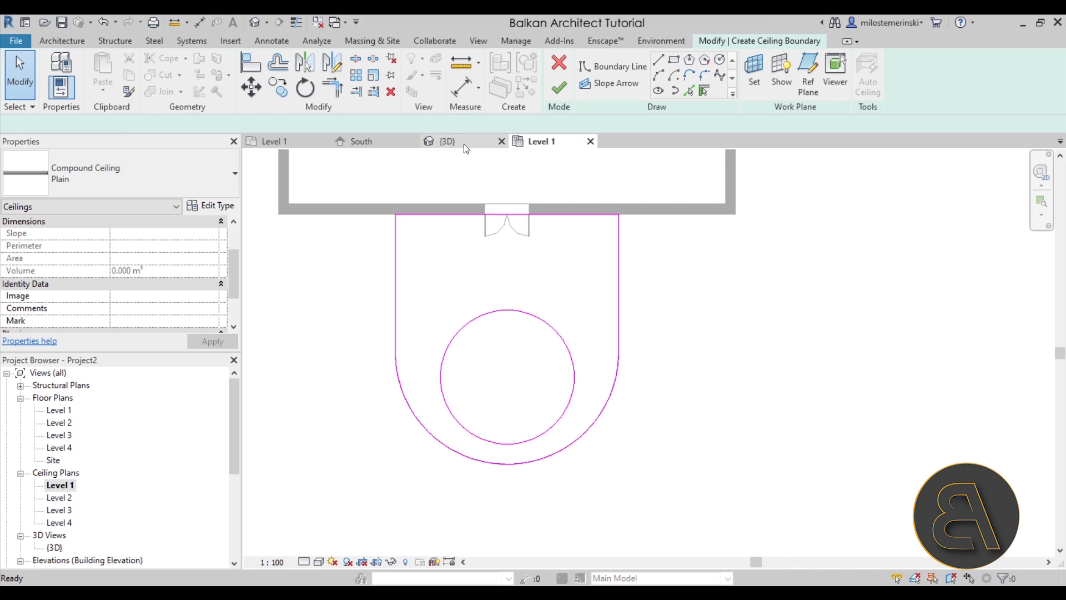
{"action": "left_click", "coordinate": [464, 142]}
{"action": "left_click", "coordinate": [558, 88]}
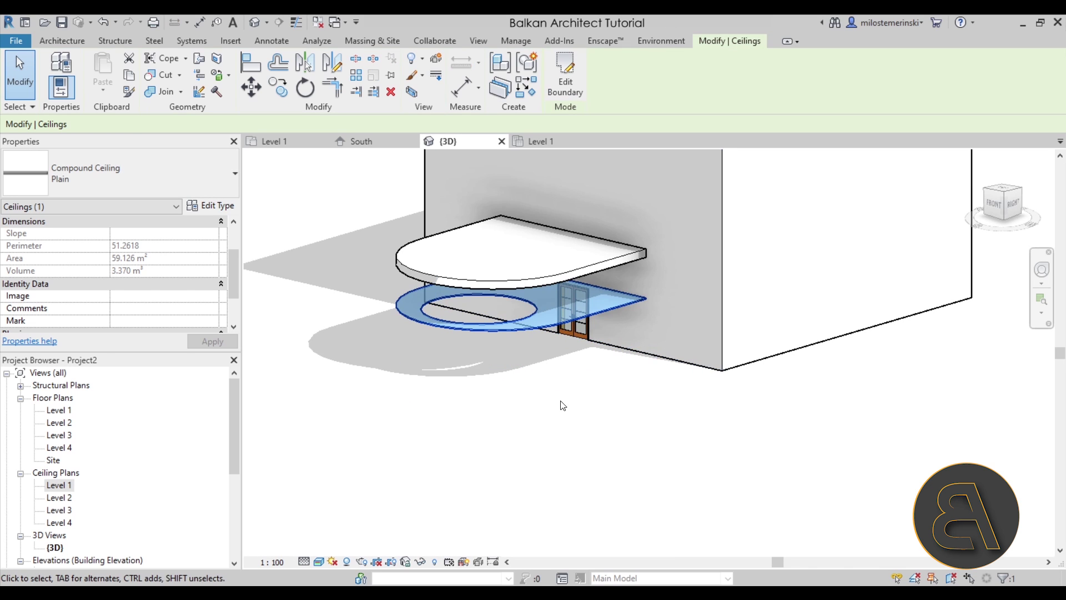
{"action": "mouse_move", "coordinate": [559, 405]}
{"action": "middle_mouse_down", "text": "shift"}
{"action": "mouse_move", "coordinate": [552, 344]}
{"action": "mouse_move", "coordinate": [501, 325]}
{"action": "middle_mouse_up", "text": "shift"}
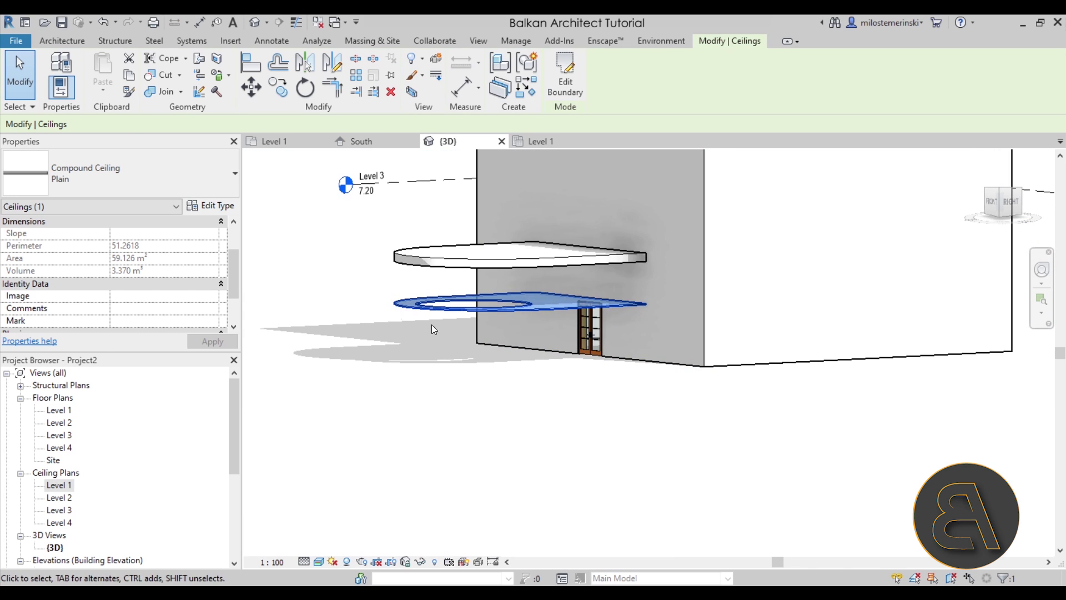
{"action": "left_click", "coordinate": [381, 337]}
{"action": "left_click", "coordinate": [397, 304]}
- Try ceiling height offsets of 4.0000 and then 4.2000 above Level 1
{"action": "scroll", "coordinate": [132, 262], "scroll_direction": "up", "scroll_amount": 2}
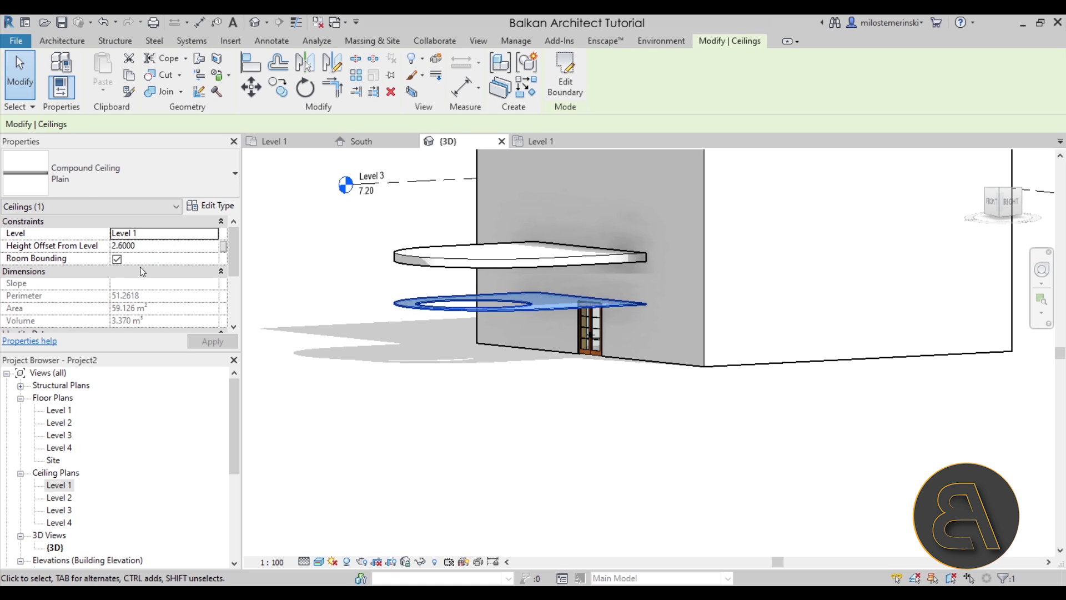
{"action": "left_click", "coordinate": [140, 247]}
{"action": "left_click_drag", "start_coordinate": [144, 247], "coordinate": [80, 249]}
{"action": "type", "text": "4"}
{"action": "key", "text": "Return"}
{"action": "middle_click_drag", "start_coordinate": [495, 452], "coordinate": [477, 434], "text": "shift"}
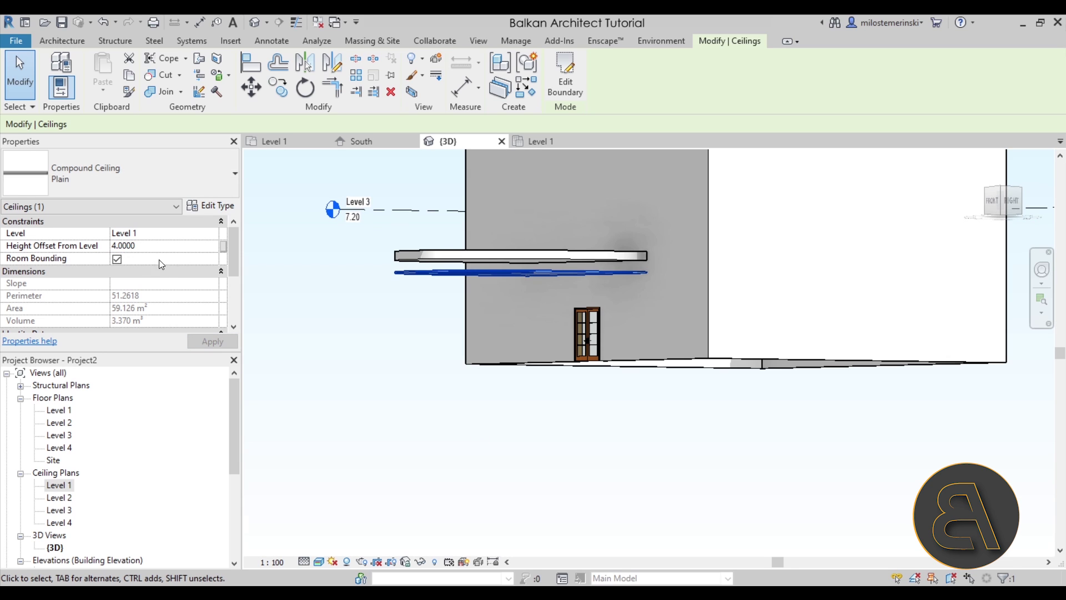
{"action": "double_click", "coordinate": [143, 249]}
{"action": "type", "text": "4.2"}
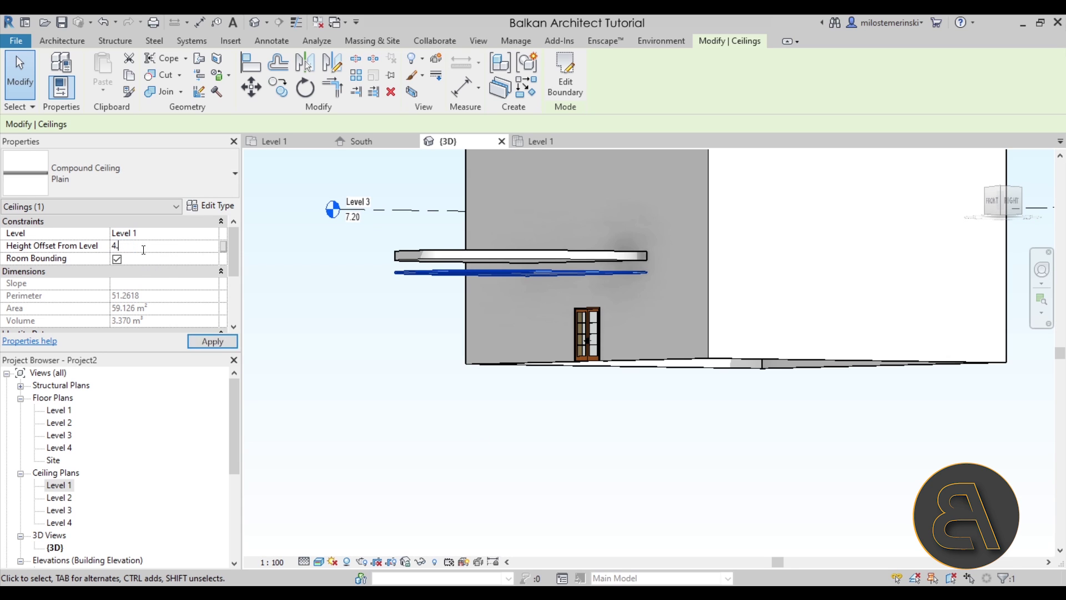
{"action": "key", "text": "Return"}
- Settle the ceiling height offset at 4.5000 after trying 4.6000, then inspect the canopy
{"action": "scroll", "coordinate": [392, 244], "scroll_direction": "up", "scroll_amount": 3}
{"action": "scroll", "coordinate": [466, 301], "scroll_direction": "up", "scroll_amount": 2}
{"action": "left_click_drag", "start_coordinate": [140, 246], "coordinate": [121, 246]}
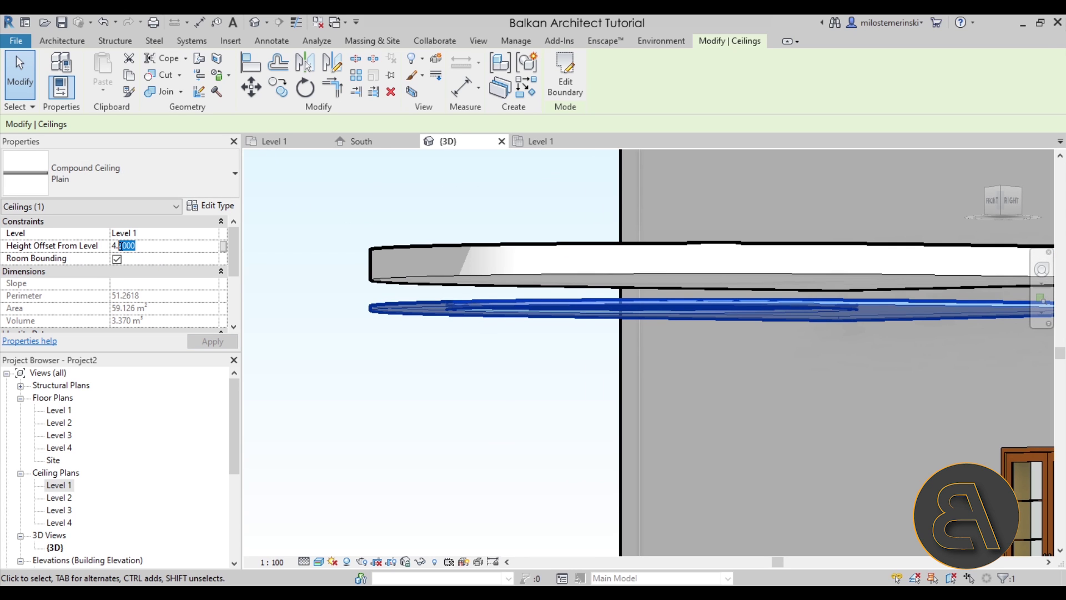
{"action": "type", "text": "6"}
{"action": "key", "text": "Return"}
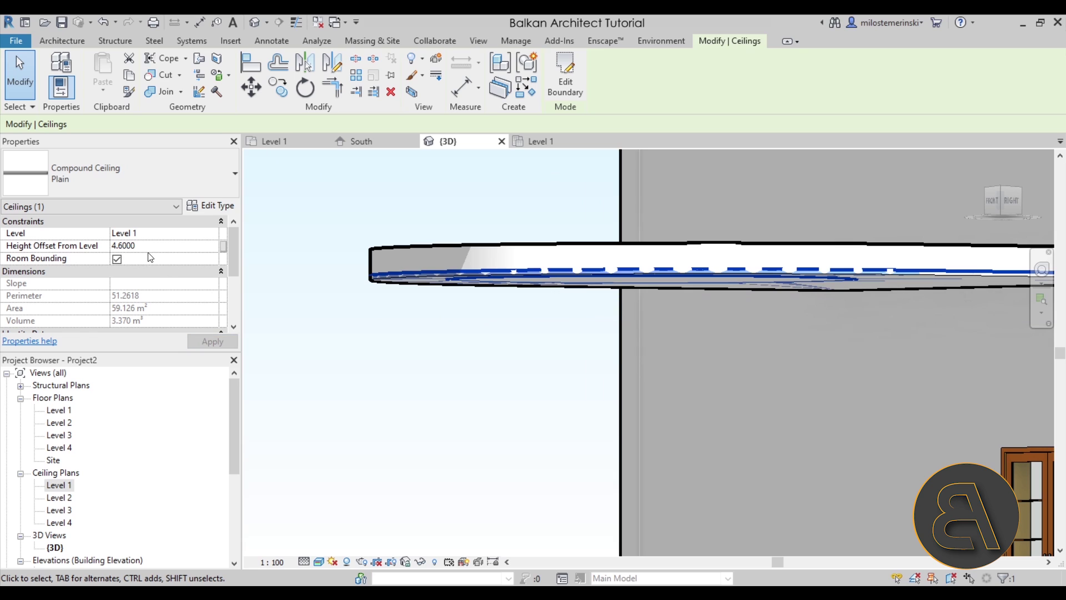
{"action": "left_click", "coordinate": [147, 247]}
{"action": "left_click_drag", "start_coordinate": [148, 247], "coordinate": [123, 247]}
{"action": "type", "text": "5"}
{"action": "key", "text": "Return"}
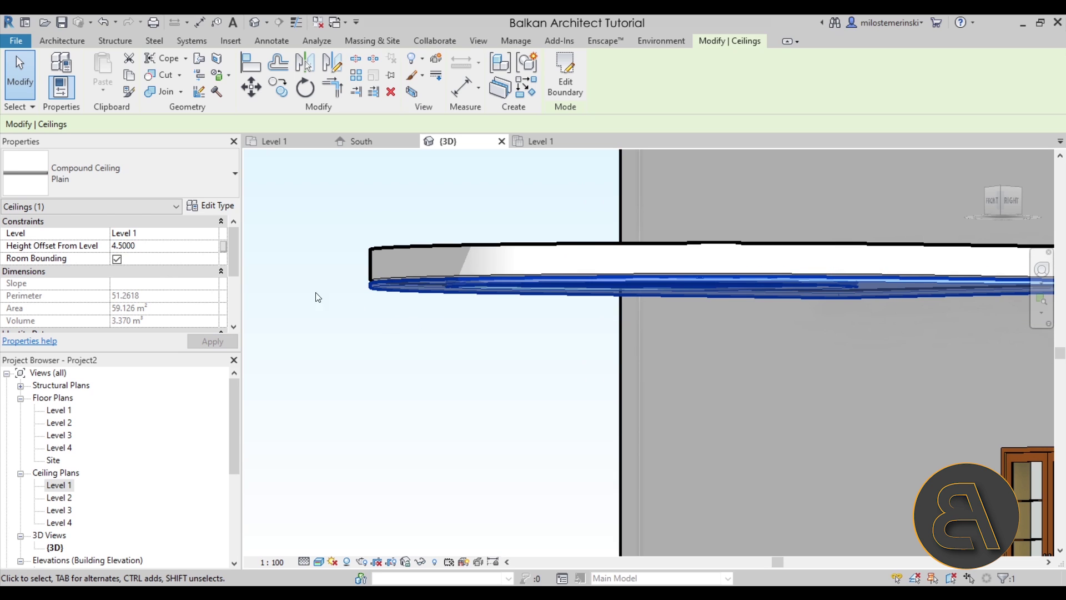
{"action": "middle_click_drag", "start_coordinate": [262, 289], "coordinate": [776, 422], "text": "shift"}
{"action": "left_click", "coordinate": [490, 367]}
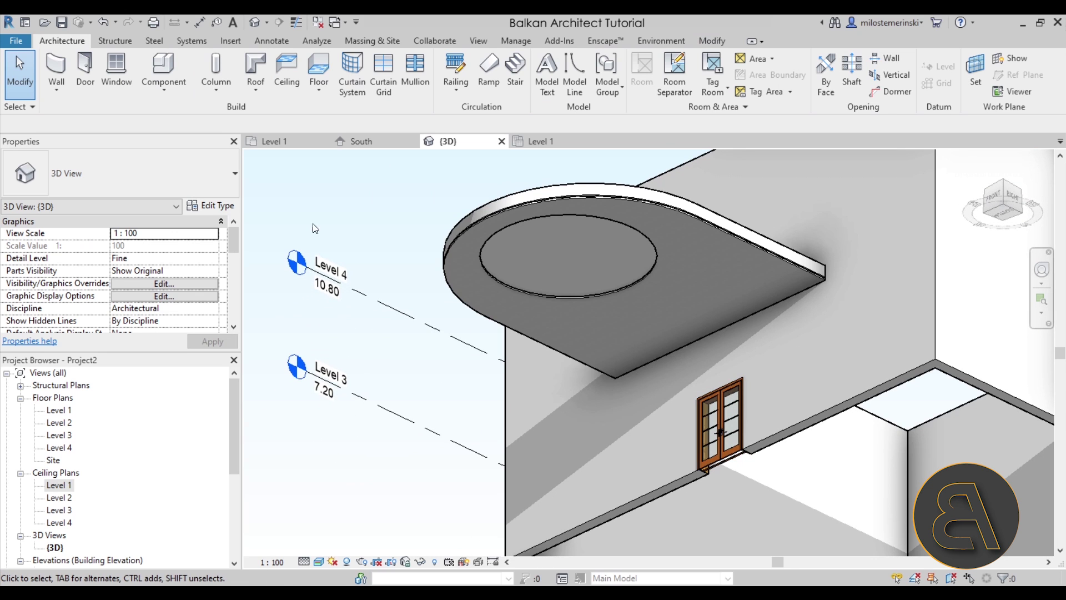
- Give the Level 1 plan a Level 2 base underlay with Look up orientation
{"action": "left_click", "coordinate": [276, 142]}
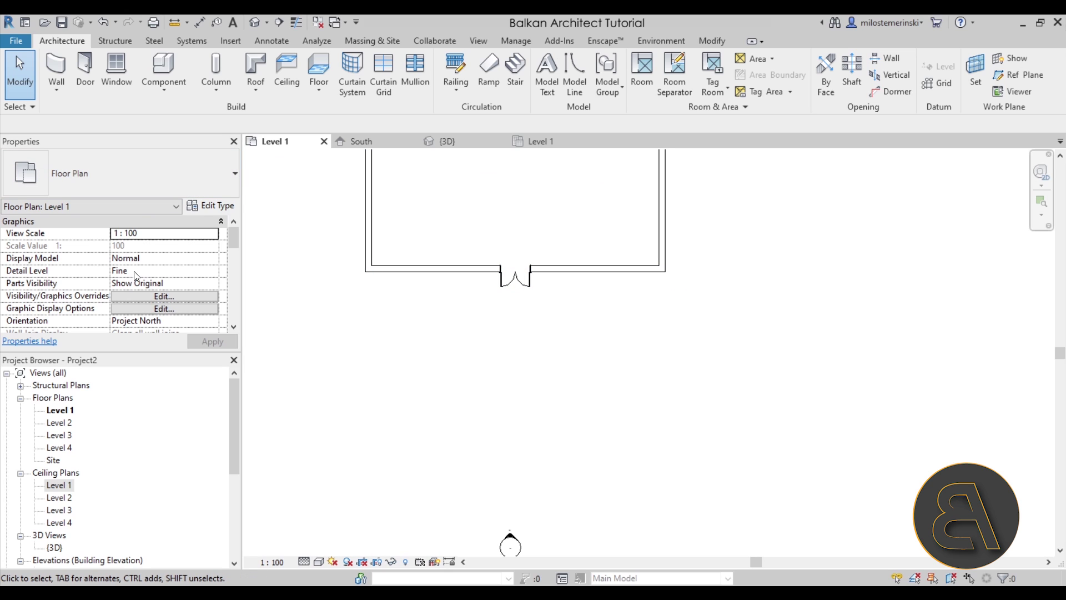
{"action": "scroll", "coordinate": [146, 282], "scroll_direction": "down", "scroll_amount": 10}
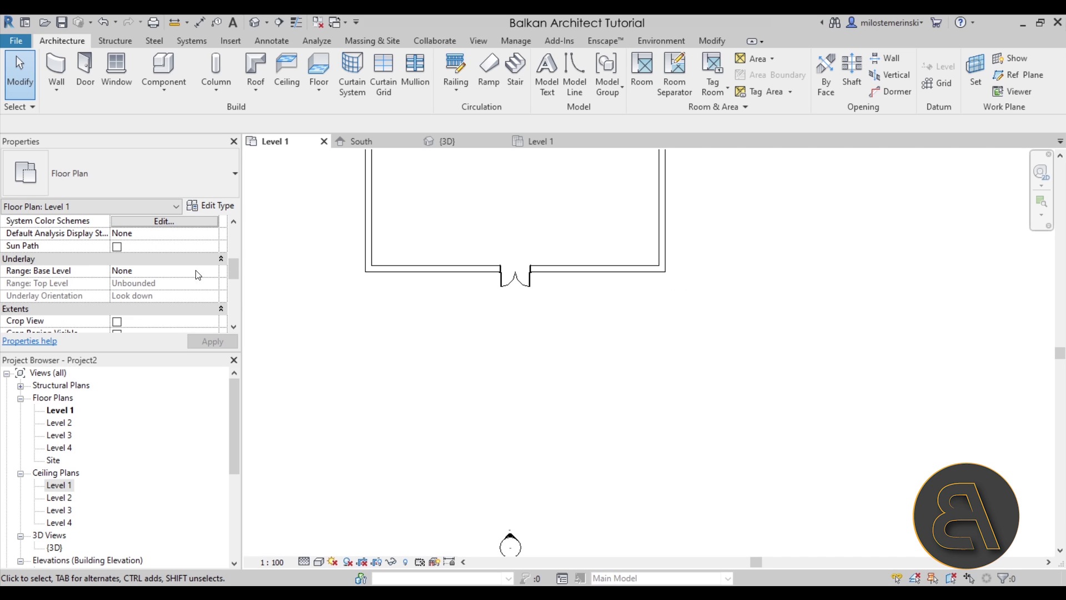
{"action": "left_click", "coordinate": [209, 275]}
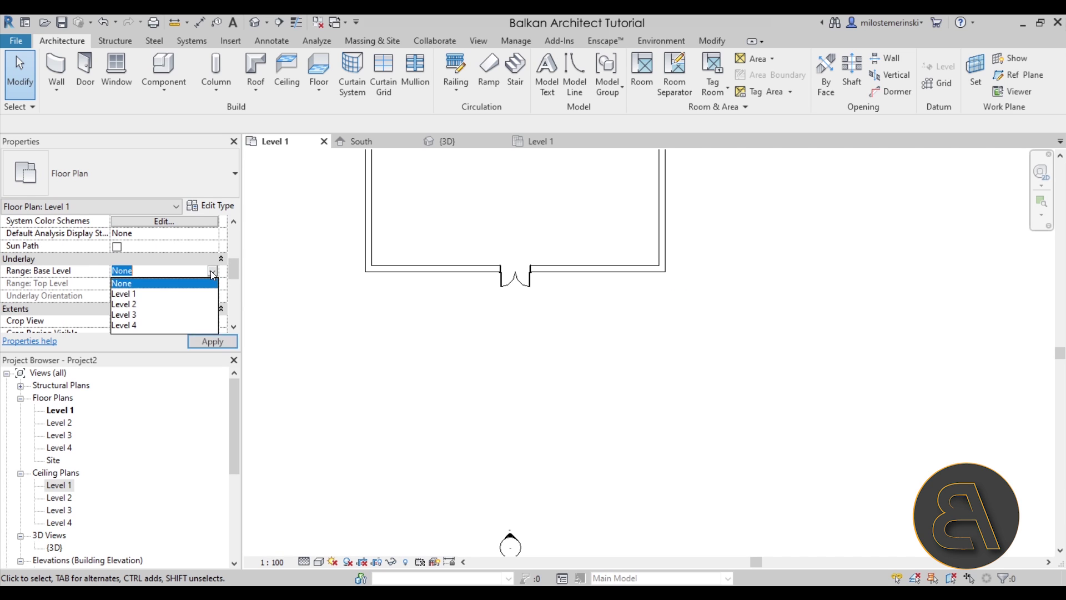
{"action": "left_click", "coordinate": [124, 294]}
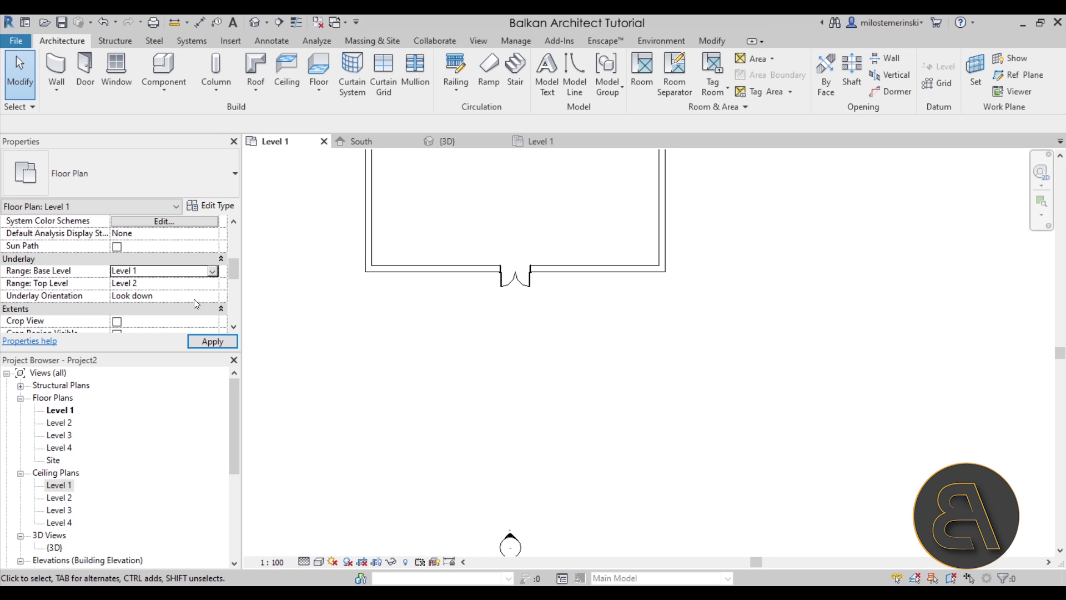
{"action": "left_click", "coordinate": [215, 298]}
{"action": "left_click", "coordinate": [136, 320]}
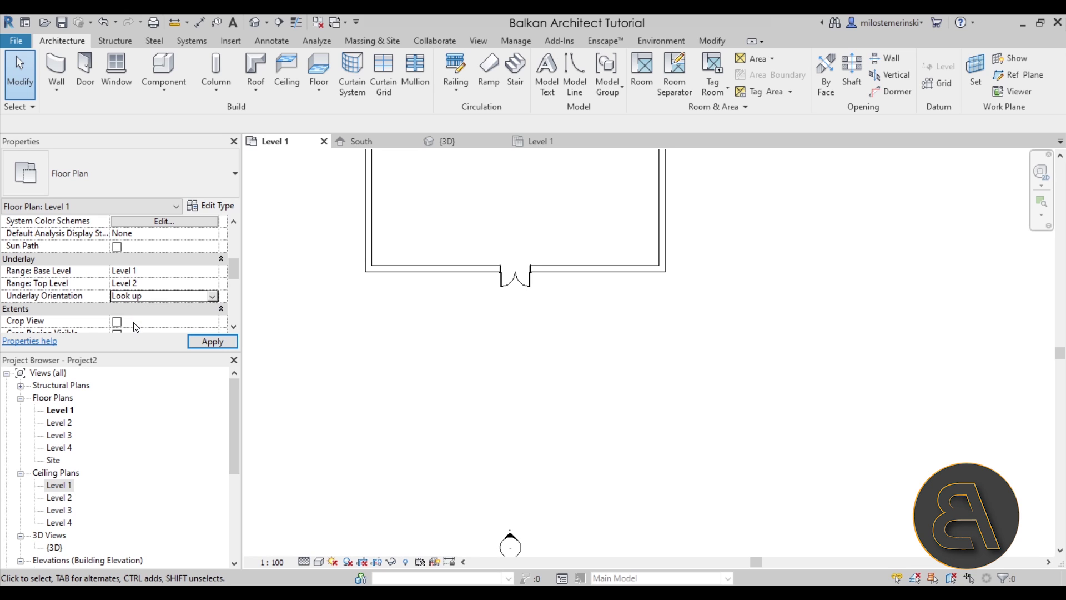
{"action": "left_click", "coordinate": [214, 271]}
{"action": "left_click", "coordinate": [183, 305]}
{"action": "left_click", "coordinate": [207, 340]}
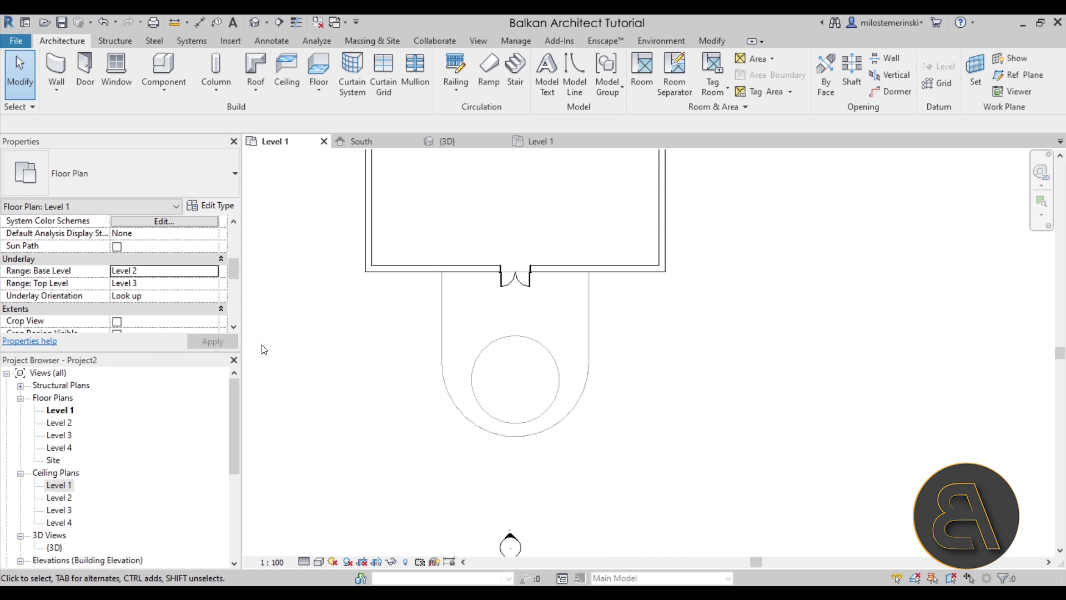
{"action": "scroll", "coordinate": [498, 361], "scroll_direction": "up", "scroll_amount": 3}
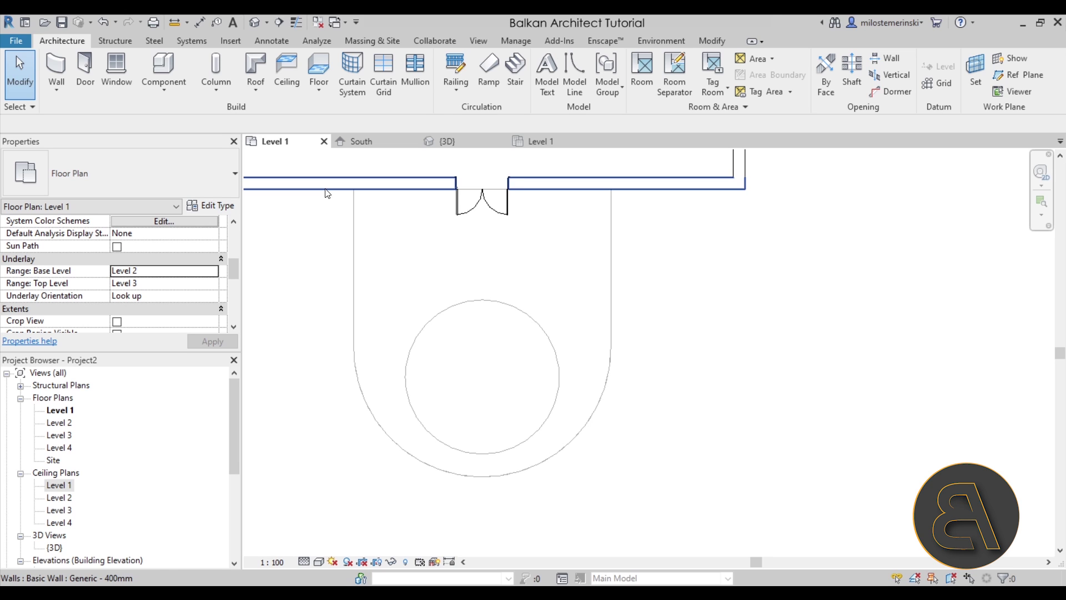
- Sketch a 0.8-radius circular floor under the canopy opening, nudged slightly up, and finish it
{"action": "left_click", "coordinate": [319, 75]}
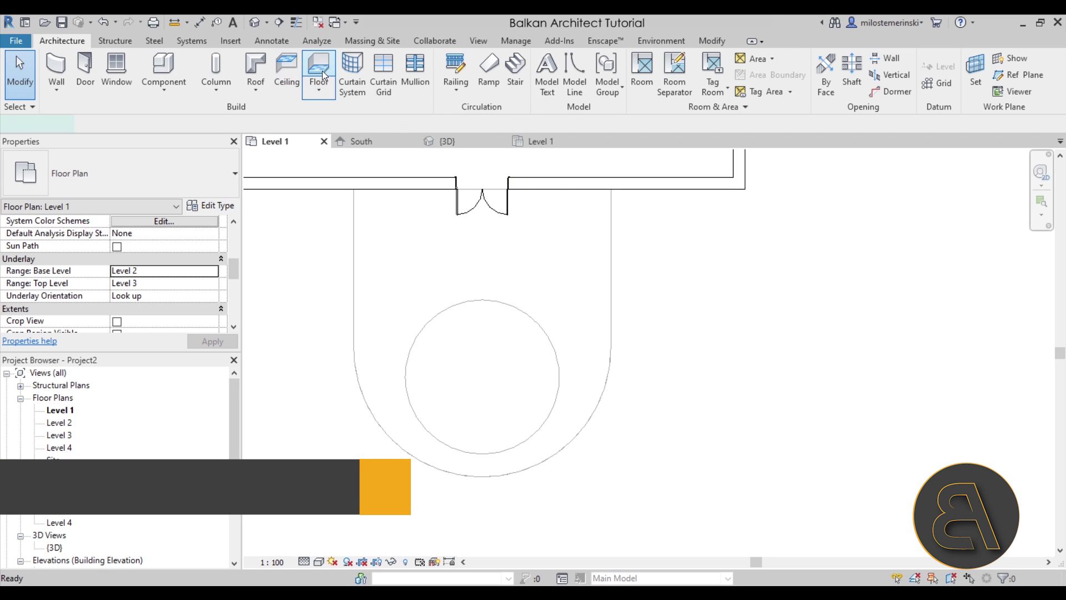
{"action": "left_click", "coordinate": [720, 59]}
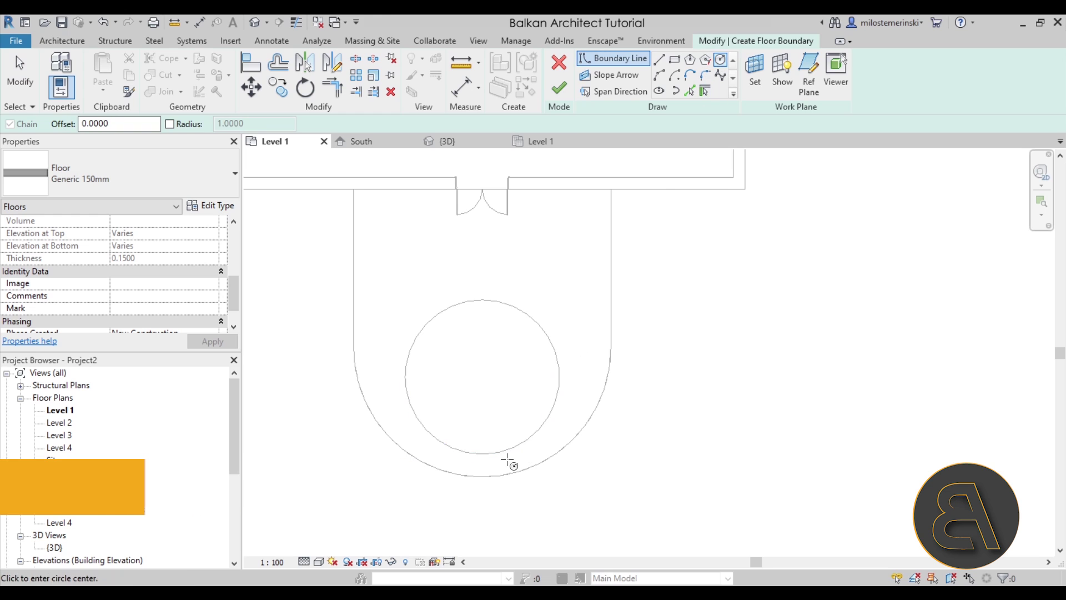
{"action": "left_click", "coordinate": [482, 454]}
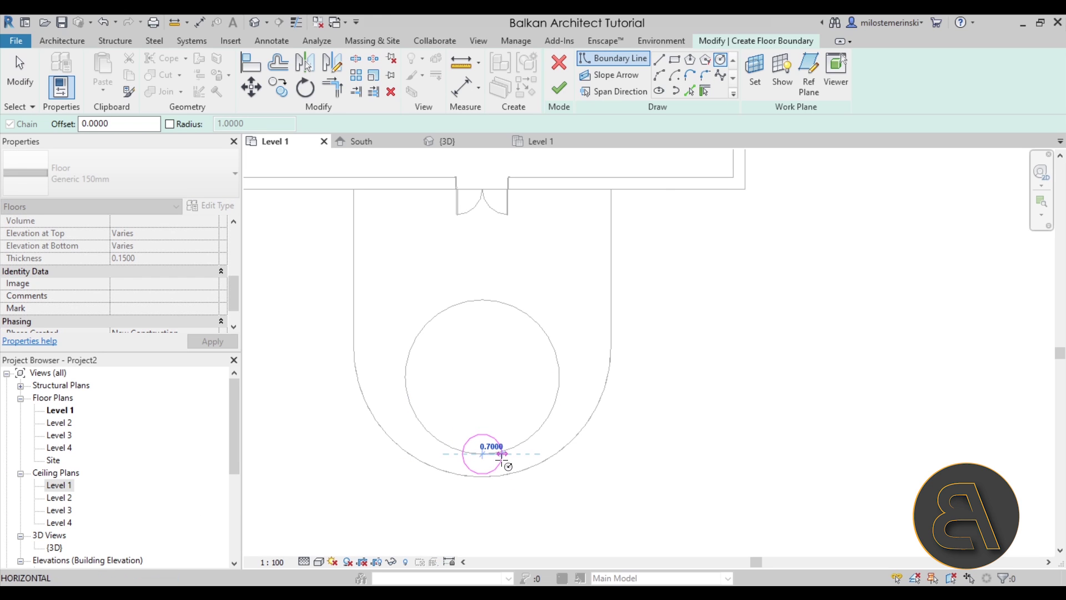
{"action": "left_click", "coordinate": [506, 460]}
{"action": "key", "text": "Escape"}
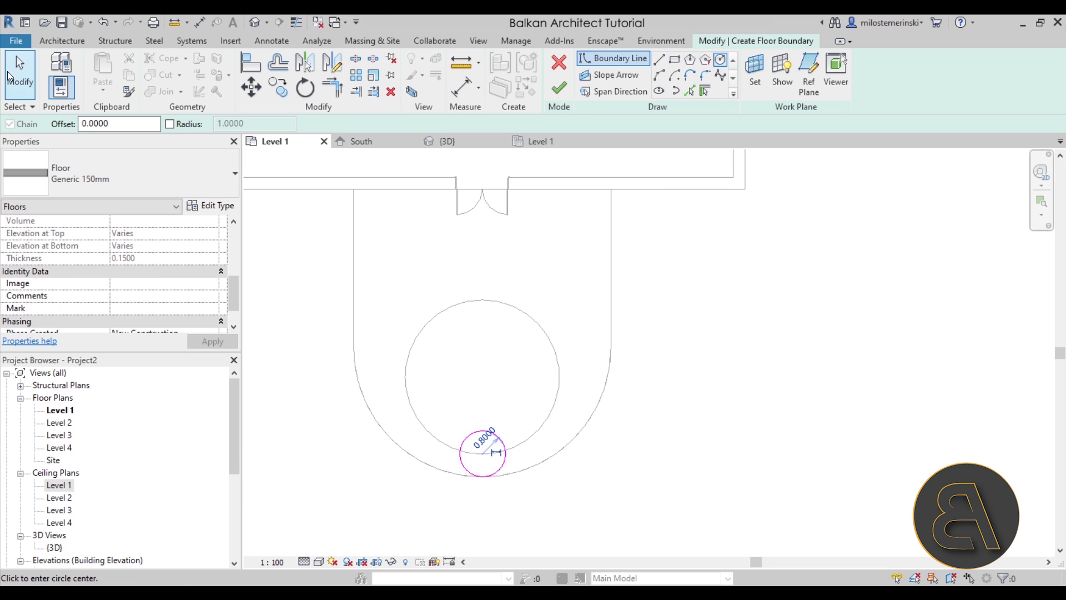
{"action": "left_click", "coordinate": [506, 459]}
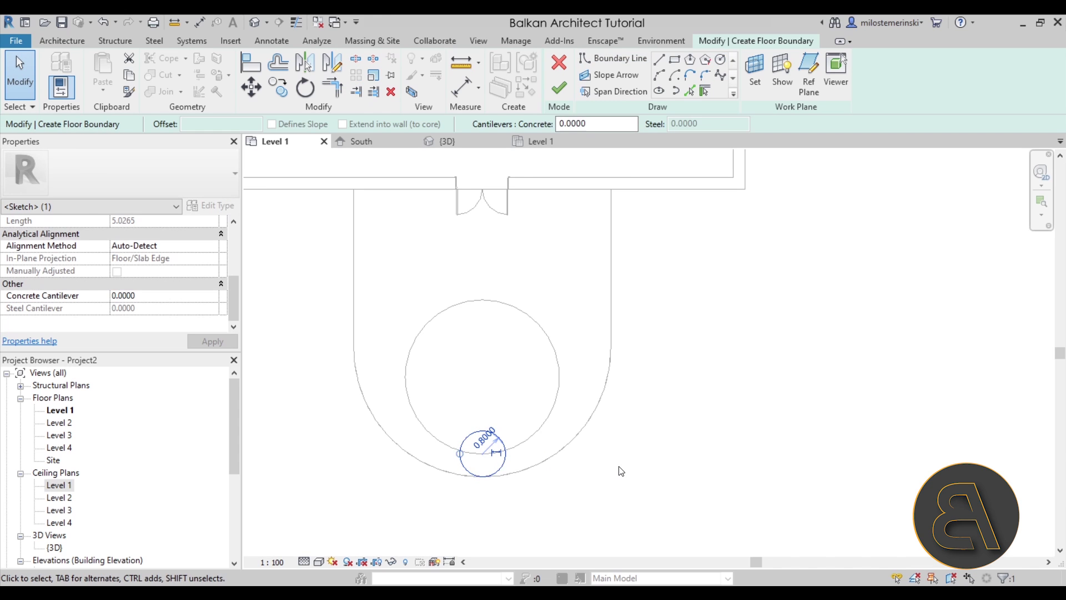
{"action": "key", "text": "Up"}
{"action": "key", "text": "Up"}
{"action": "key", "text": "Up"}
{"action": "key", "text": "Up"}
{"action": "key", "text": "Up"}
{"action": "key", "text": "Up"}
{"action": "key", "text": "Up"}
{"action": "key", "text": "Up"}
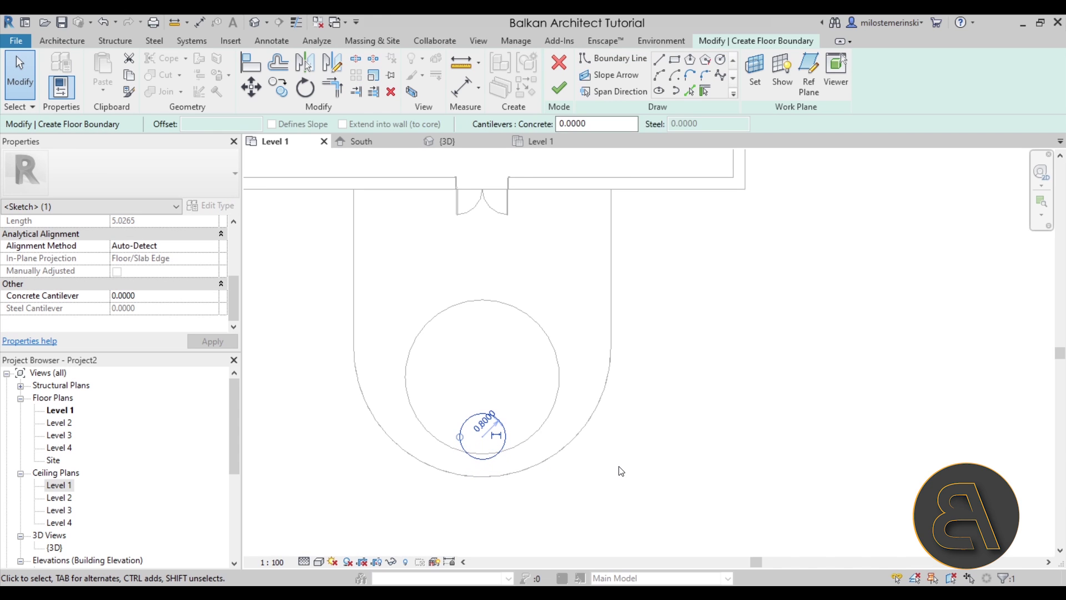
{"action": "left_click", "coordinate": [621, 471]}
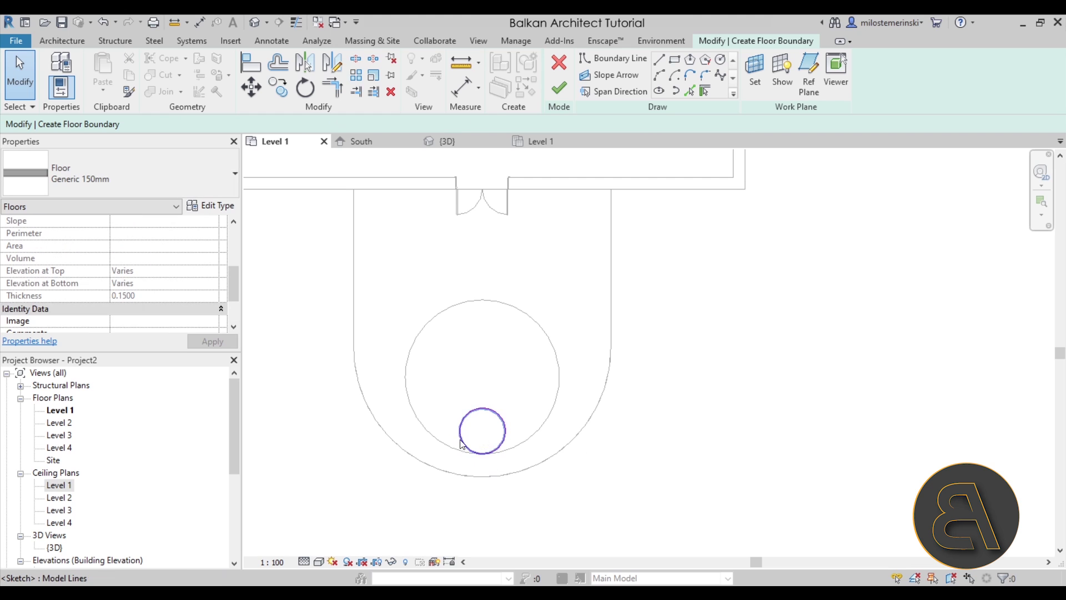
{"action": "left_click", "coordinate": [557, 89]}
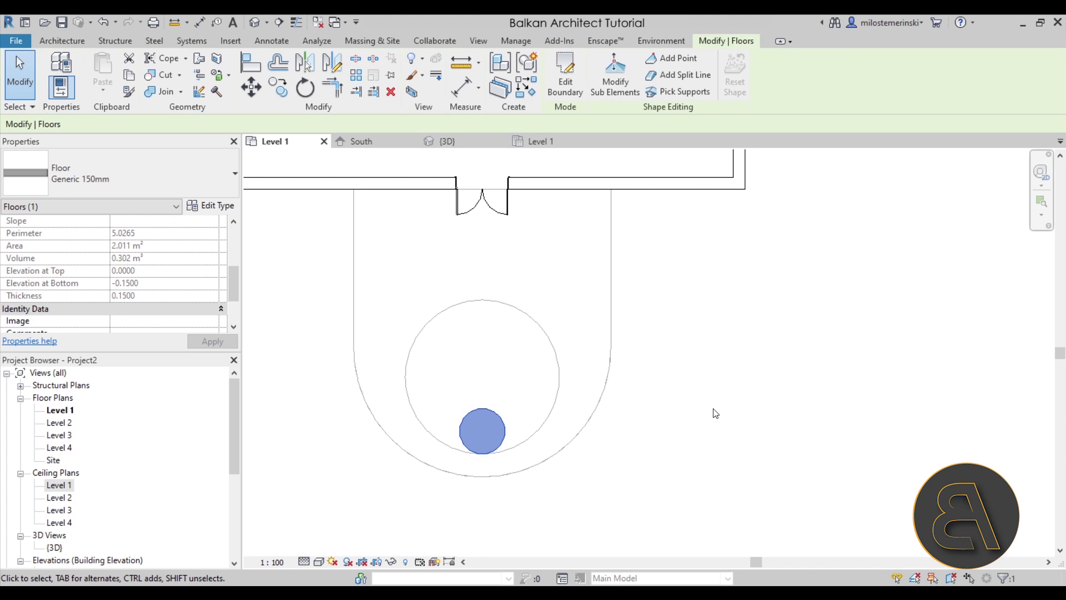
- Raise the round floor to a 0.15 height offset from Level 1 in the 3D view
{"action": "left_click", "coordinate": [525, 256]}
{"action": "left_click", "coordinate": [444, 141]}
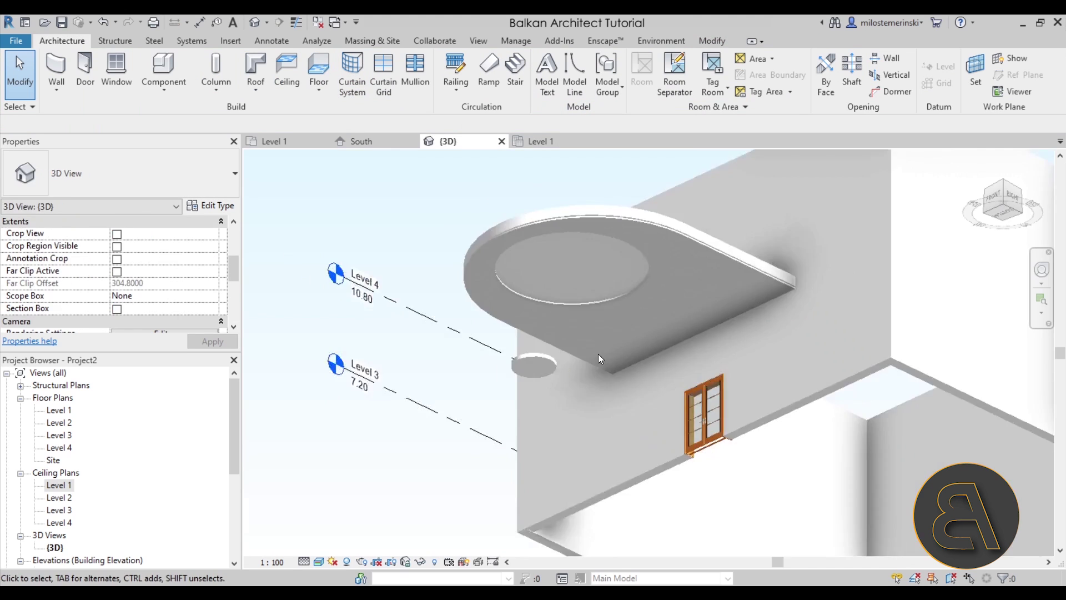
{"action": "mouse_move", "coordinate": [611, 444]}
{"action": "middle_mouse_down", "text": "shift"}
{"action": "mouse_move", "coordinate": [698, 460]}
{"action": "mouse_move", "coordinate": [612, 361]}
{"action": "mouse_move", "coordinate": [595, 393]}
{"action": "mouse_move", "coordinate": [627, 436]}
{"action": "mouse_move", "coordinate": [624, 457]}
{"action": "middle_mouse_up", "text": "shift"}
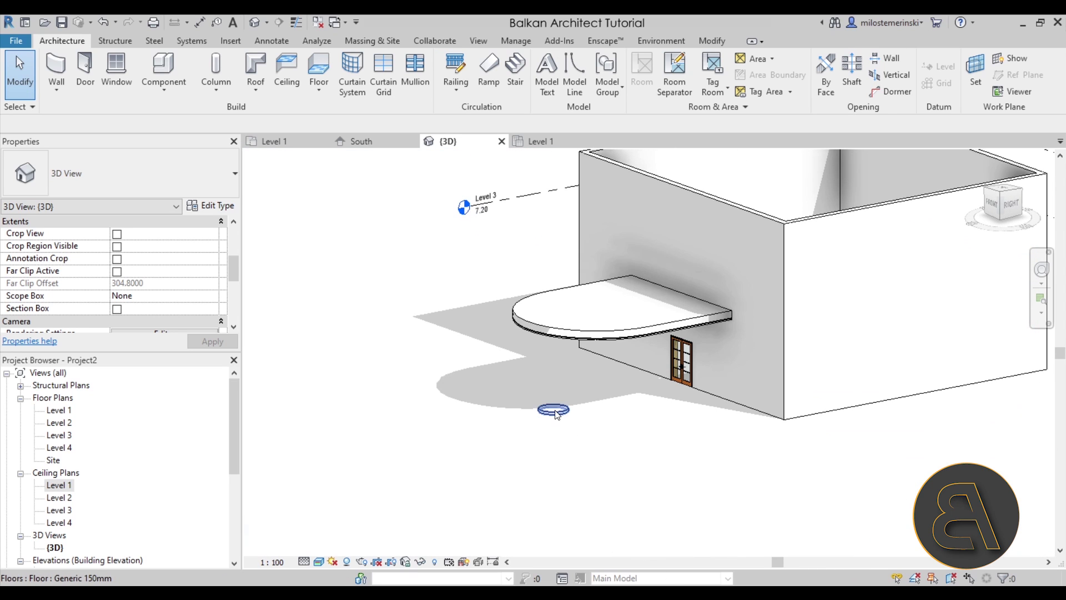
{"action": "left_click", "coordinate": [553, 409]}
{"action": "scroll", "coordinate": [186, 273], "scroll_direction": "up", "scroll_amount": 3}
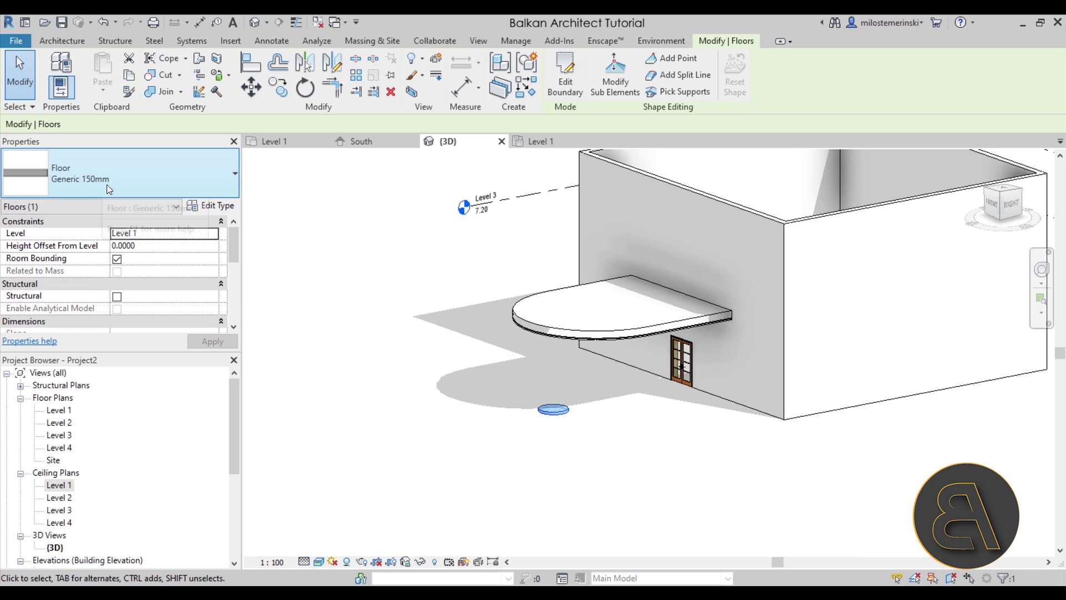
{"action": "left_click", "coordinate": [150, 249]}
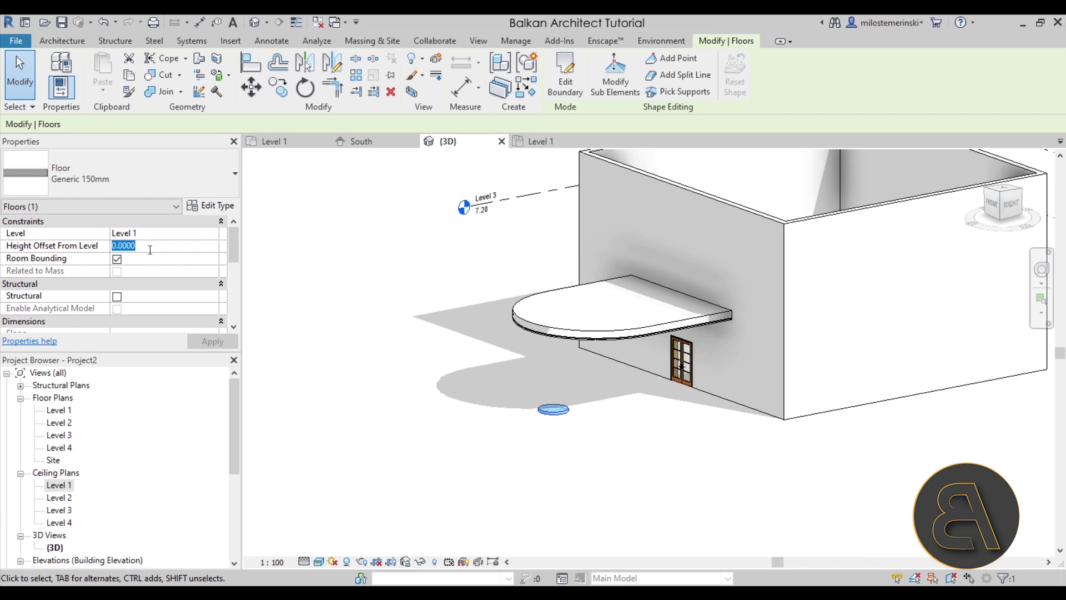
{"action": "type", "text": "0.78"}
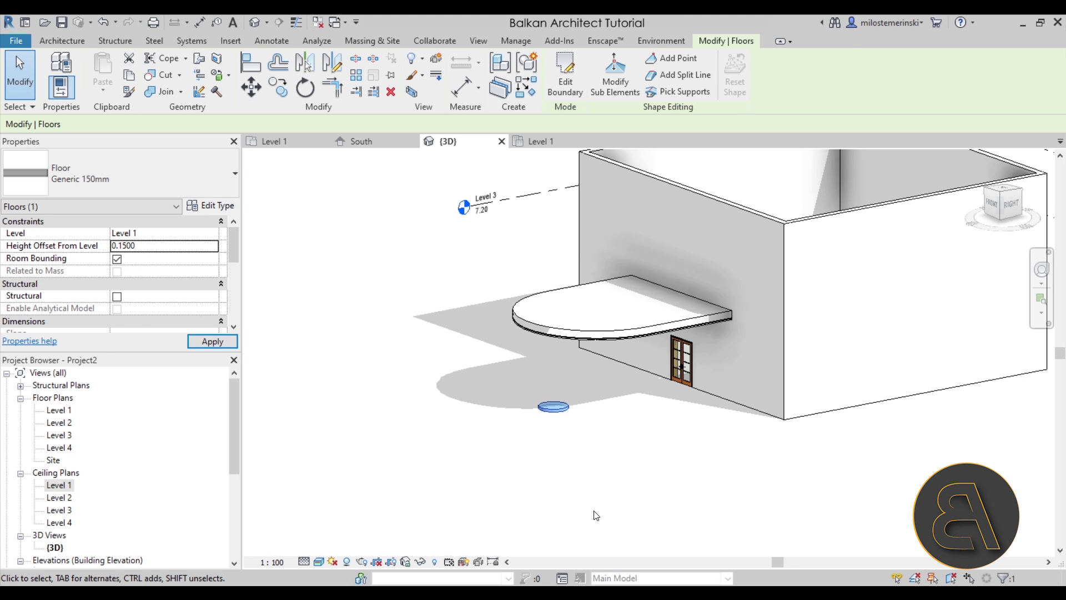
{"action": "left_click", "coordinate": [580, 398]}
{"action": "scroll", "coordinate": [581, 398], "scroll_direction": "down", "scroll_amount": 3}
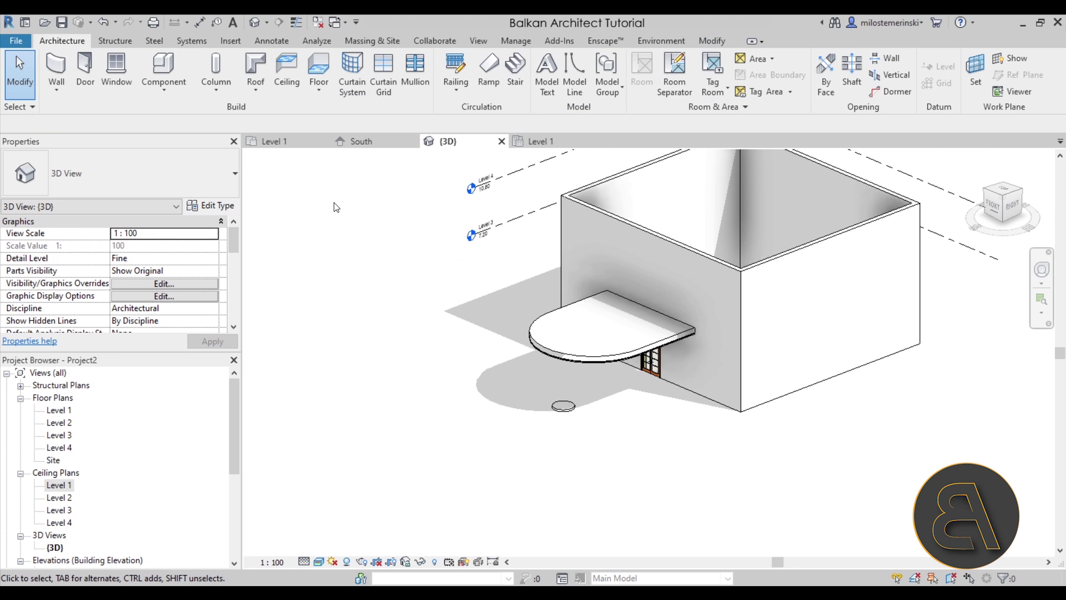
- Draw a rectangular floor slab on Level 1 from the building corner past the canopy
{"action": "left_click", "coordinate": [274, 141]}
{"action": "scroll", "coordinate": [482, 405], "scroll_direction": "down", "scroll_amount": 3}
{"action": "scroll", "coordinate": [481, 405], "scroll_direction": "down", "scroll_amount": 1}
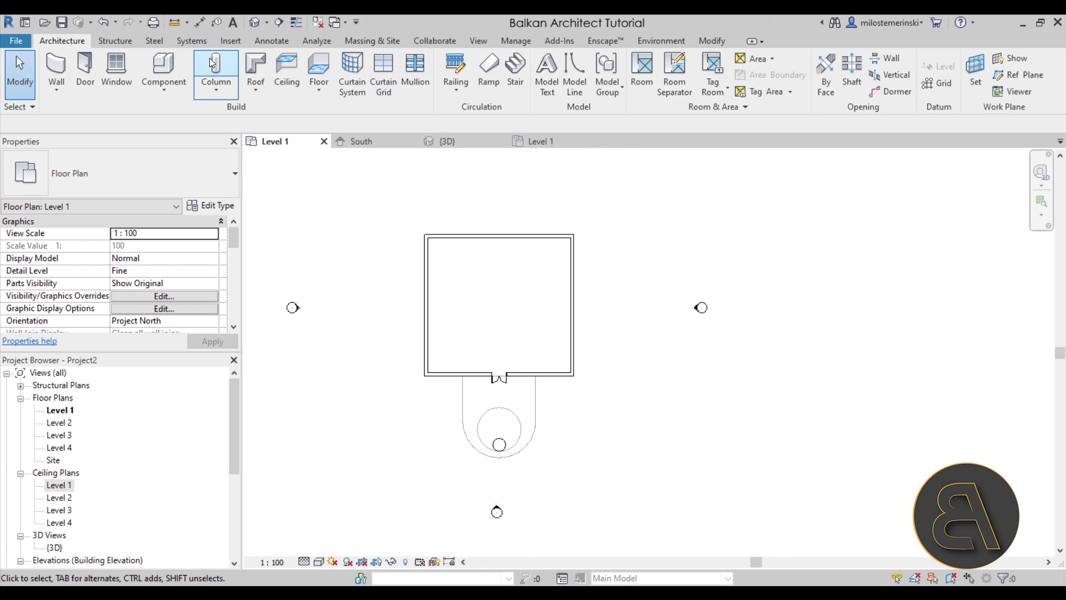
{"action": "left_click", "coordinate": [322, 78]}
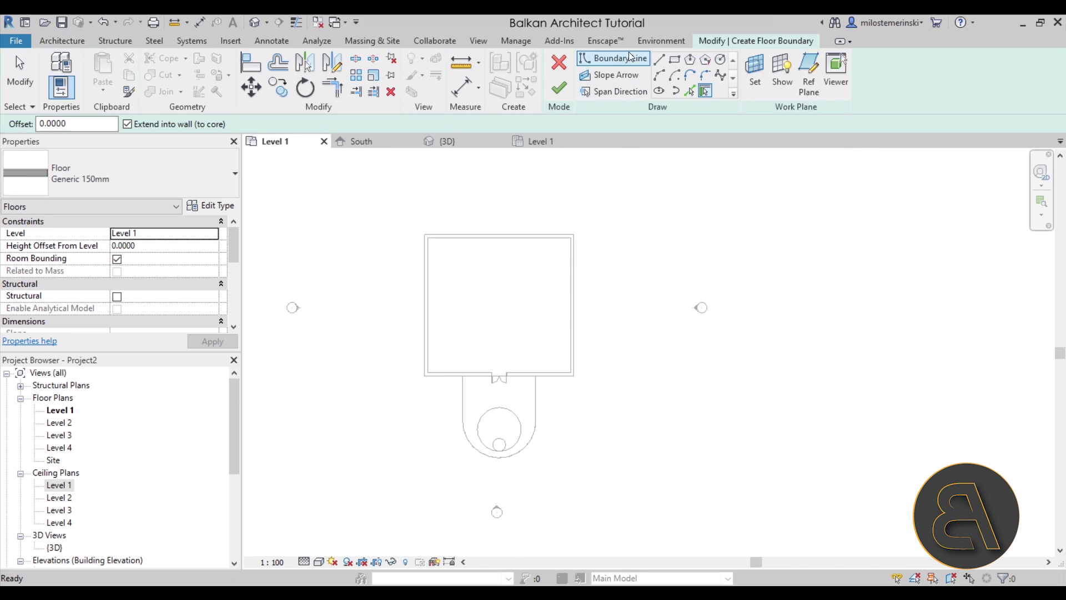
{"action": "left_click", "coordinate": [675, 60]}
{"action": "left_click", "coordinate": [424, 234]}
{"action": "scroll", "coordinate": [486, 305], "scroll_direction": "down", "scroll_amount": 4}
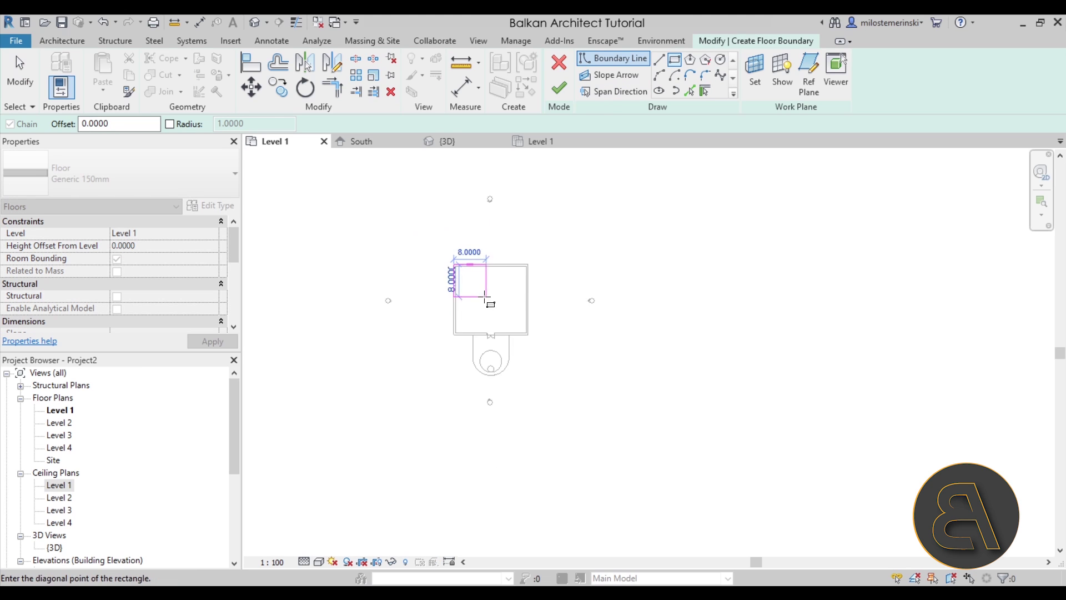
{"action": "left_click", "coordinate": [528, 395]}
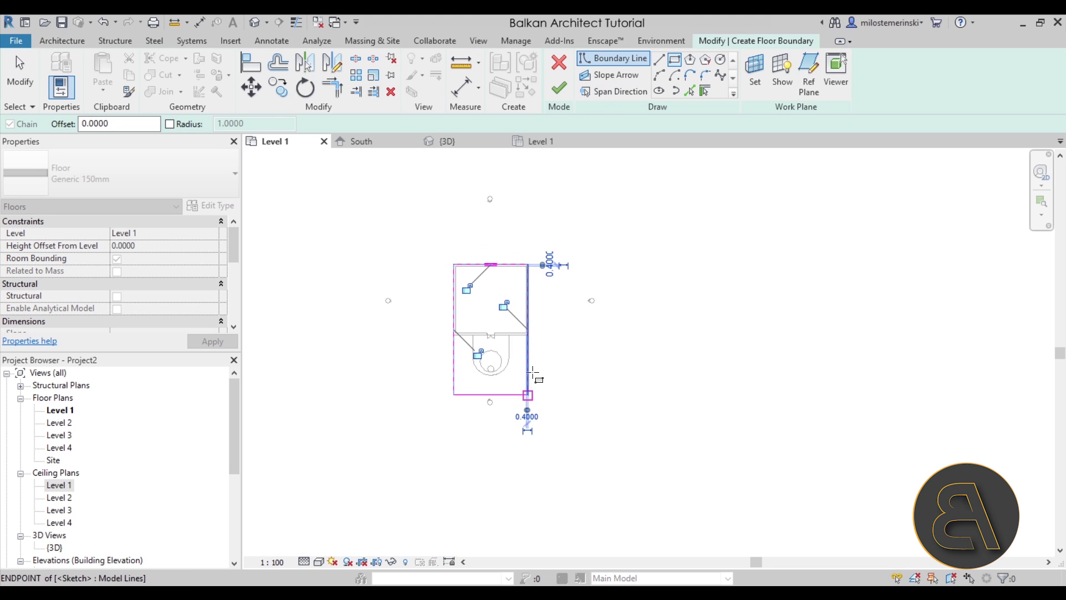
{"action": "left_click", "coordinate": [559, 87]}
- Check the new slab, round floor disc and canopy from several angles in 3D
{"action": "left_click", "coordinate": [464, 145]}
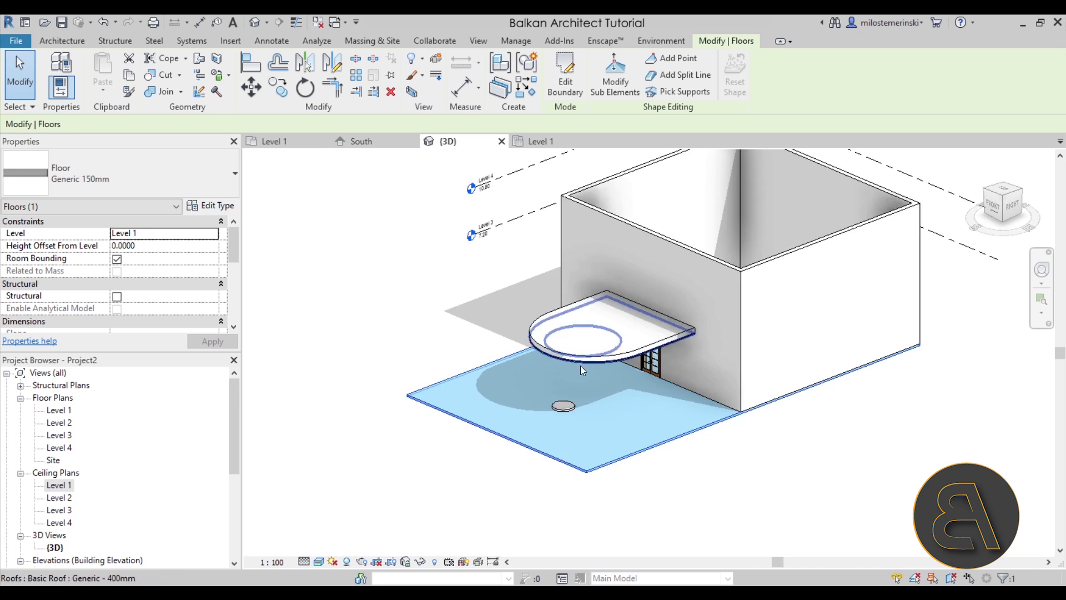
{"action": "scroll", "coordinate": [552, 371], "scroll_direction": "up", "scroll_amount": 4}
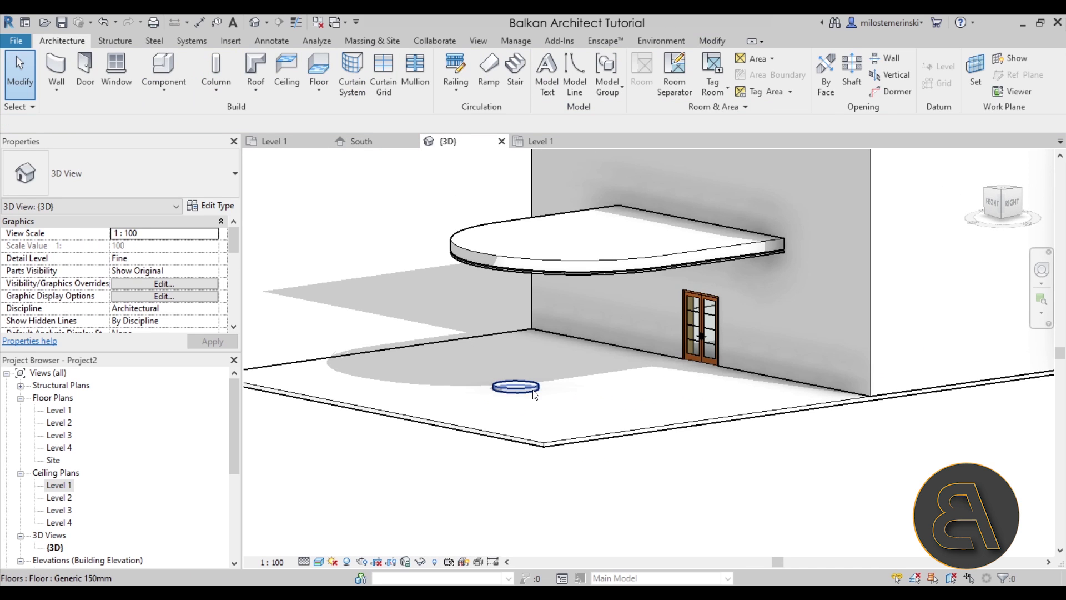
{"action": "left_click", "coordinate": [511, 386]}
{"action": "scroll", "coordinate": [530, 382], "scroll_direction": "up", "scroll_amount": 3}
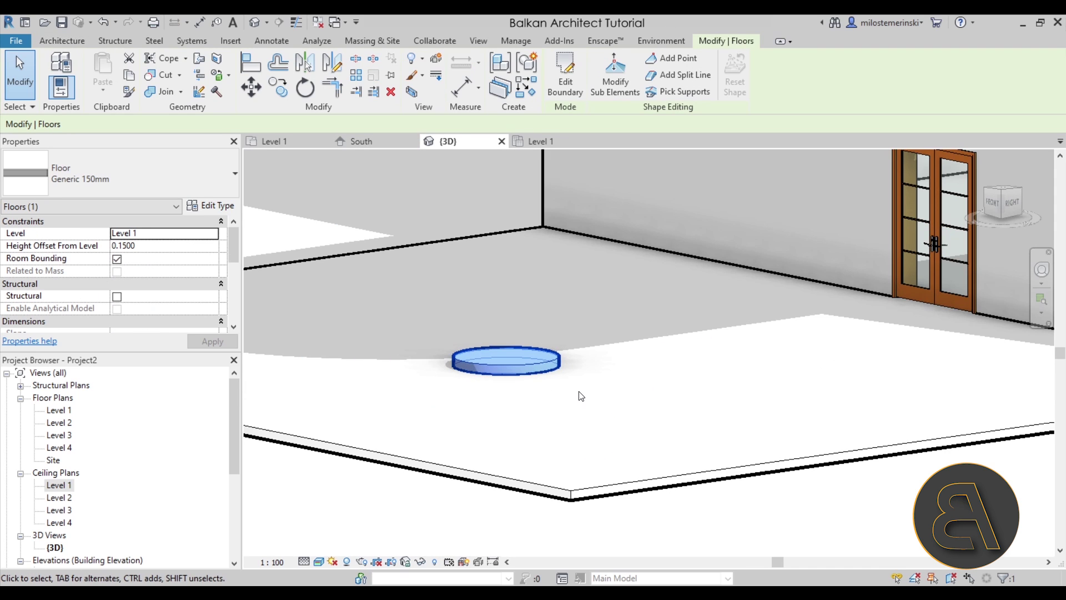
{"action": "key", "text": "Escape"}
{"action": "middle_click_drag", "start_coordinate": [607, 363], "coordinate": [584, 349], "text": "shift"}
{"action": "scroll", "coordinate": [651, 373], "scroll_direction": "down", "scroll_amount": 3}
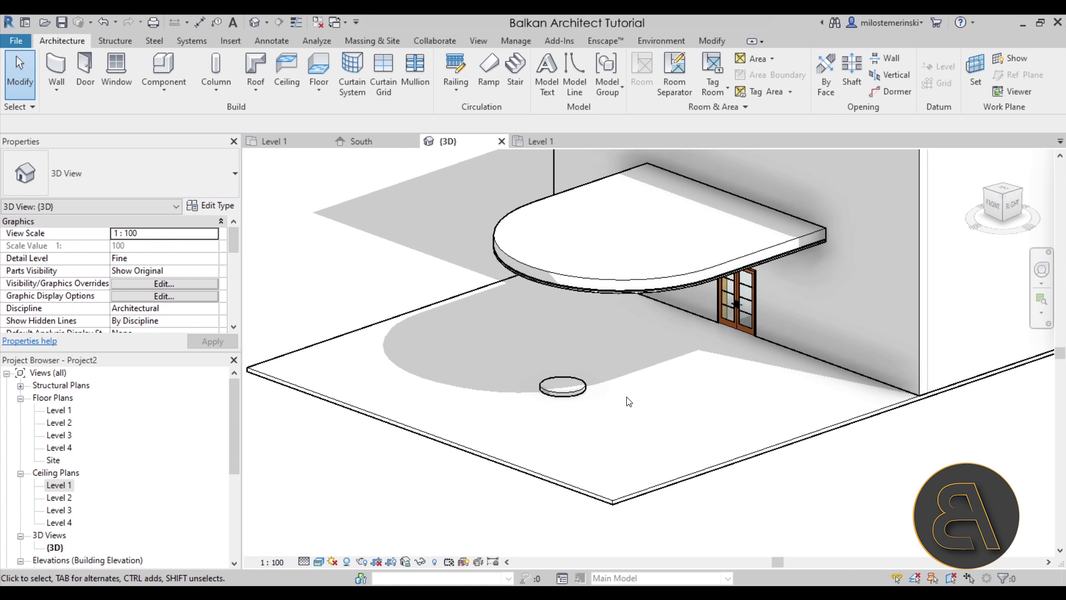
{"action": "middle_click_drag", "start_coordinate": [628, 401], "coordinate": [576, 438], "text": "shift"}
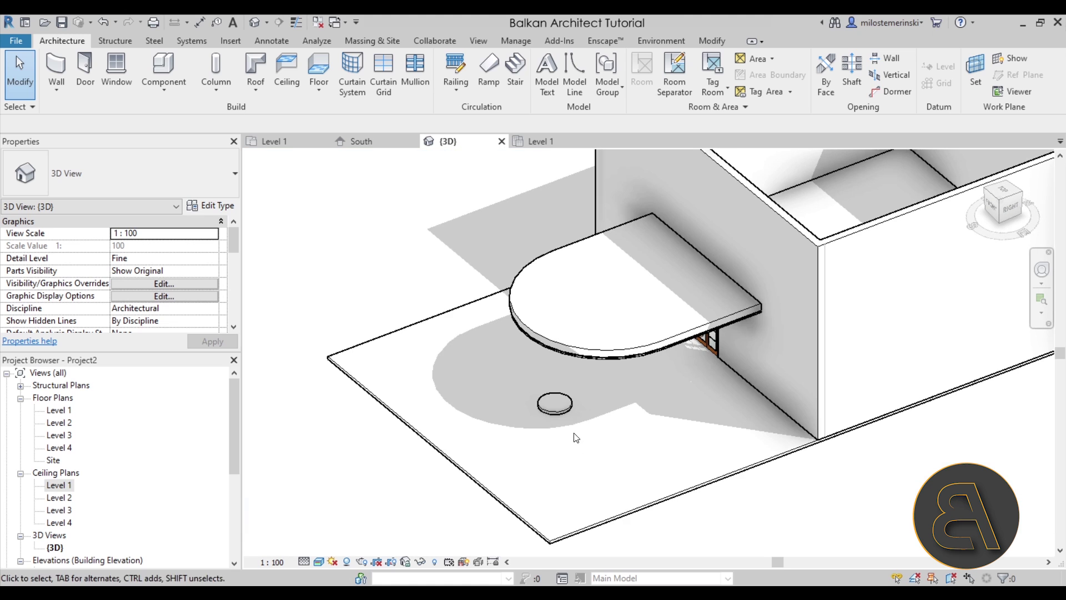
{"action": "left_click", "coordinate": [554, 411]}
{"action": "middle_click_drag", "start_coordinate": [638, 412], "coordinate": [598, 437], "text": "shift"}
{"action": "key", "text": "Escape"}
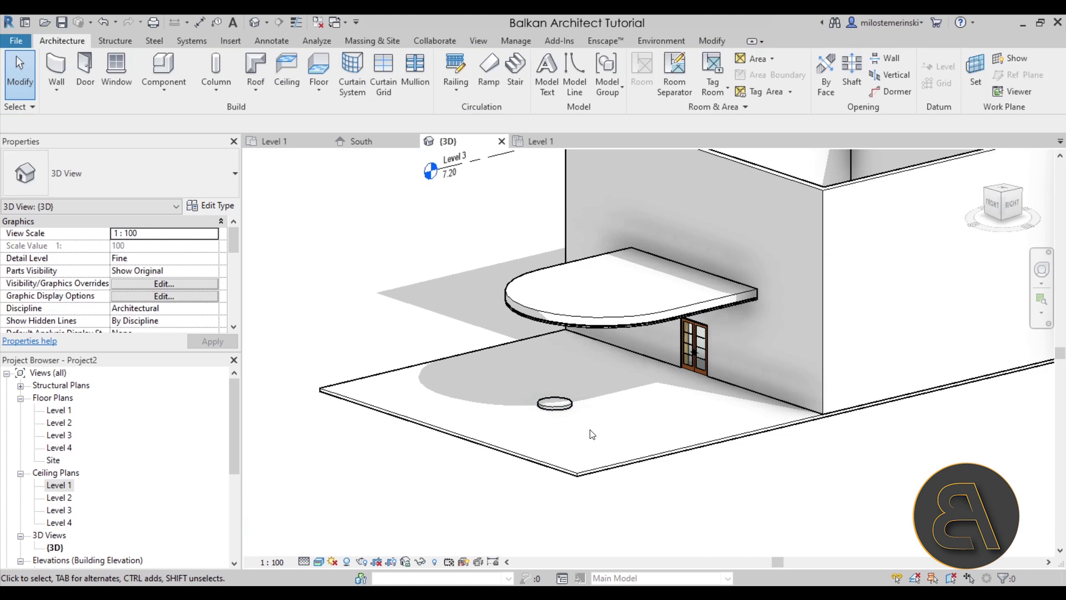
- Start an in-place mass named Mass 1 with the round floor's top as work plane
{"action": "left_click", "coordinate": [355, 39]}
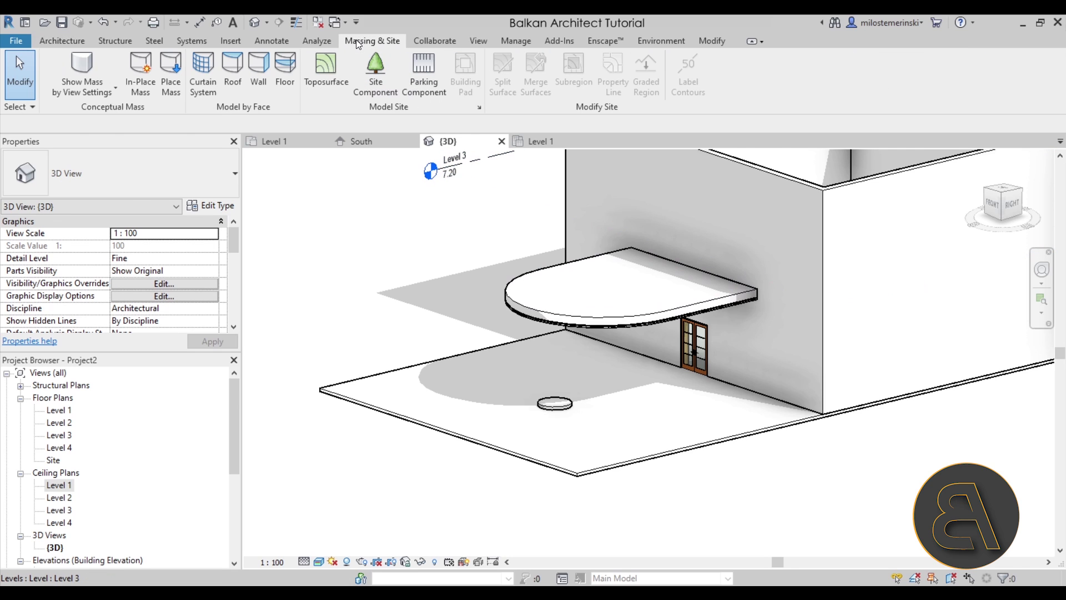
{"action": "left_click", "coordinate": [104, 71]}
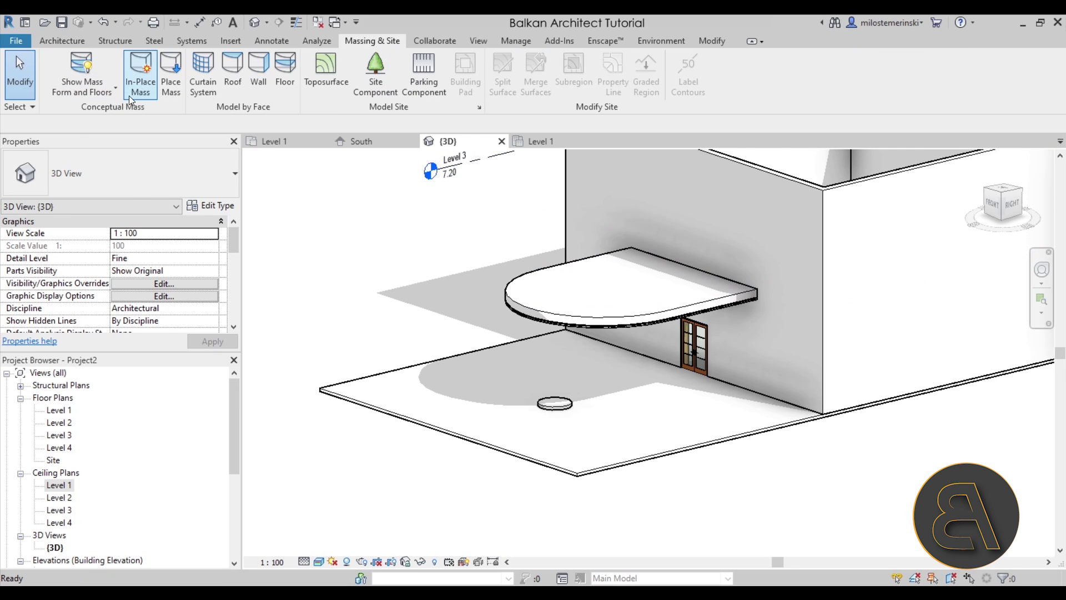
{"action": "left_click", "coordinate": [131, 93]}
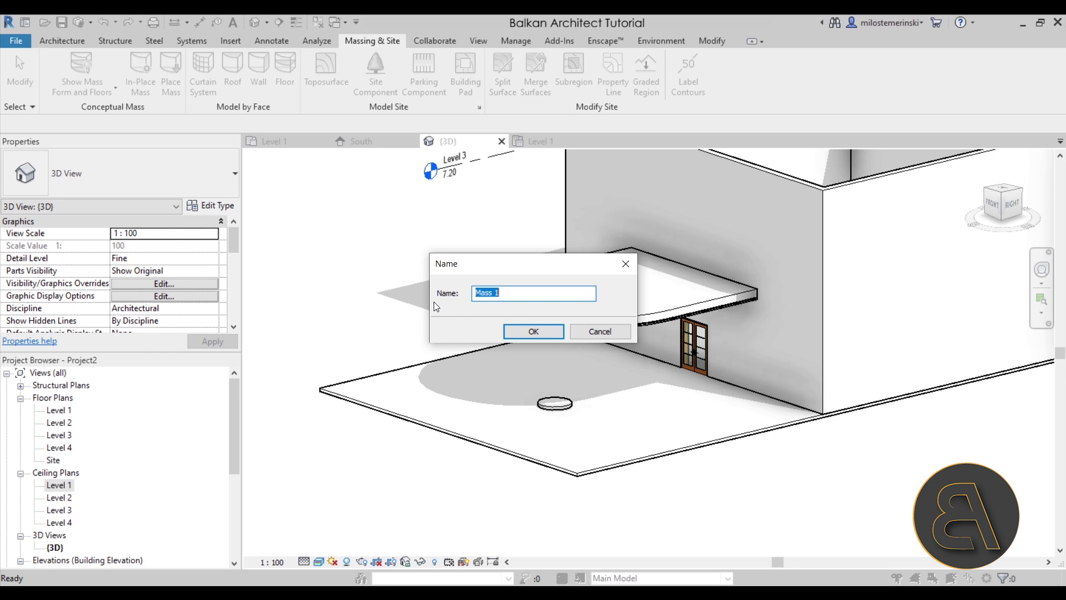
{"action": "left_click", "coordinate": [533, 332]}
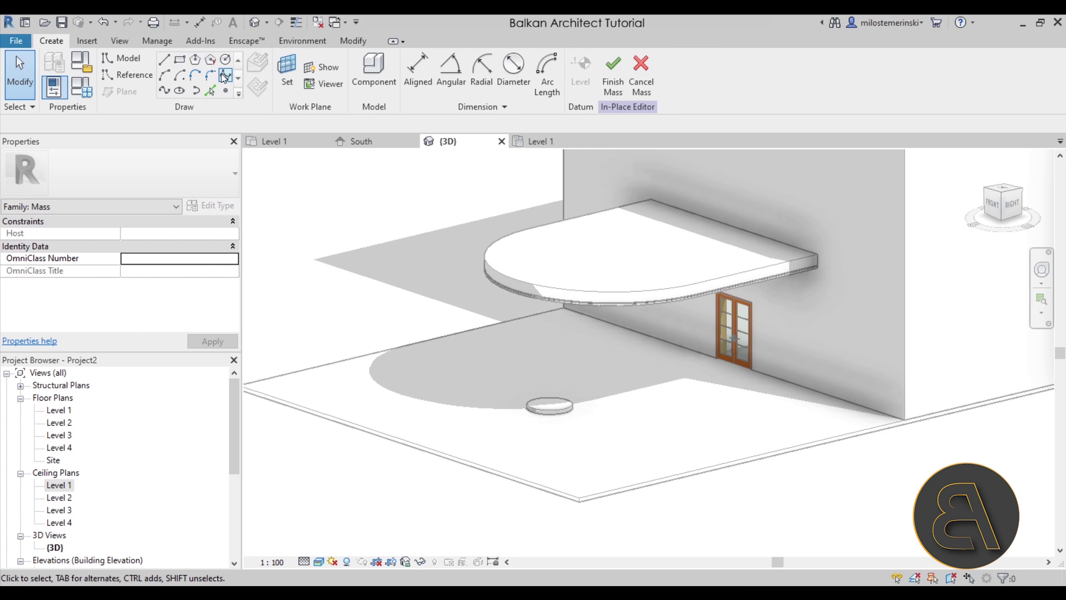
{"action": "left_click", "coordinate": [279, 91]}
{"action": "middle_click_drag", "start_coordinate": [583, 393], "coordinate": [602, 516], "text": "shift"}
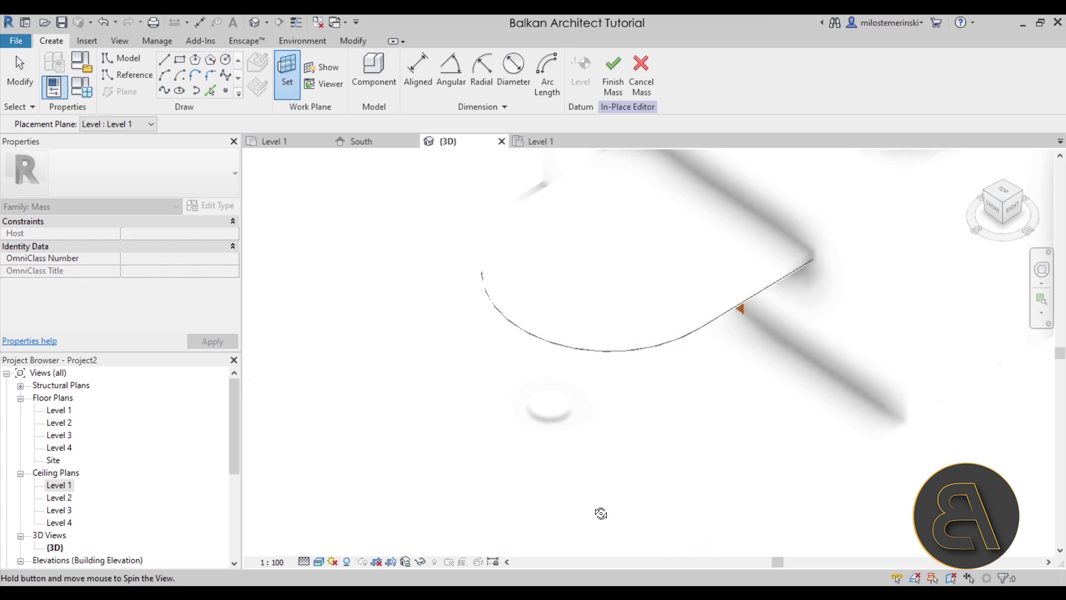
{"action": "scroll", "coordinate": [565, 409], "scroll_direction": "up", "scroll_amount": 3}
{"action": "left_click", "coordinate": [531, 383]}
{"action": "scroll", "coordinate": [531, 383], "scroll_direction": "up", "scroll_amount": 3}
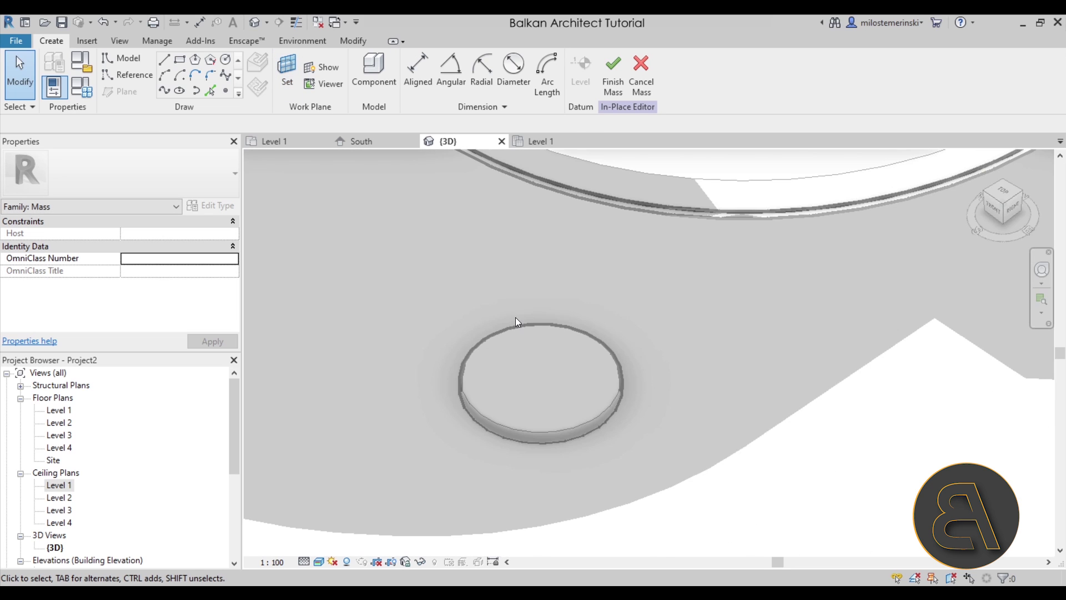
- Draw a helper model line across the round base, with 3D snapping off
{"action": "left_click", "coordinate": [165, 61]}
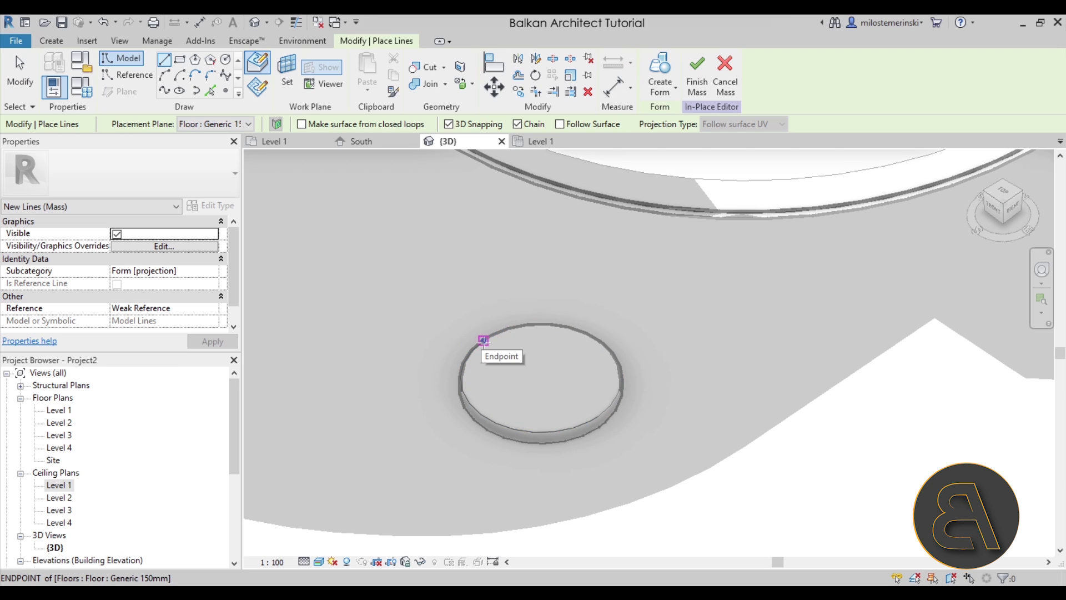
{"action": "left_click", "coordinate": [449, 124]}
{"action": "left_click", "coordinate": [257, 87]}
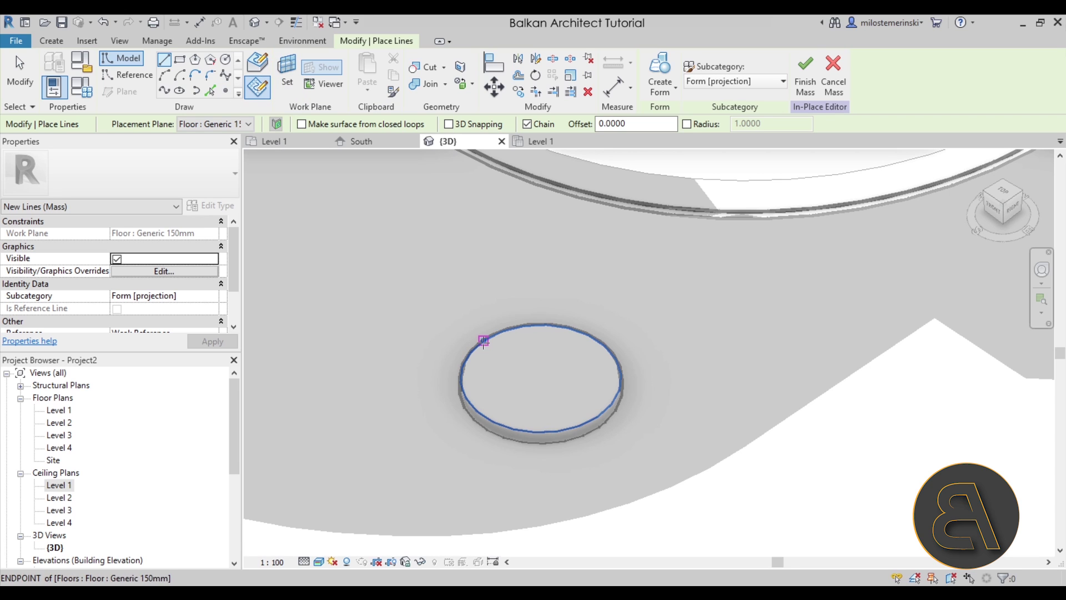
{"action": "left_click", "coordinate": [483, 341]}
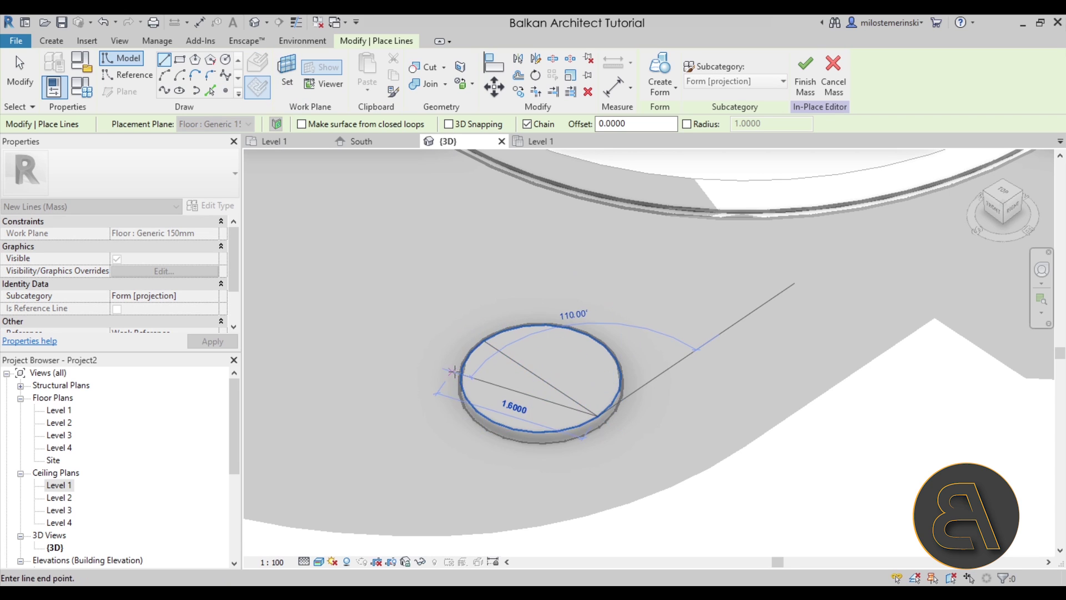
{"action": "left_click", "coordinate": [597, 415]}
{"action": "key", "text": "Escape"}
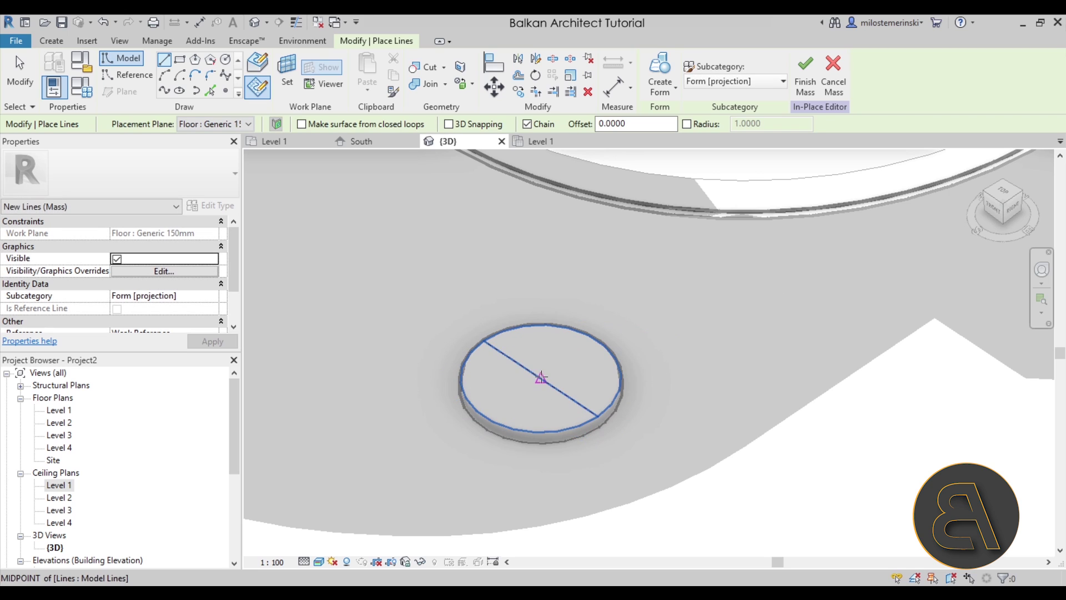
- Add an 8-sided inscribed polygon at the line's midpoint and remove the helper line
{"action": "left_click", "coordinate": [195, 59]}
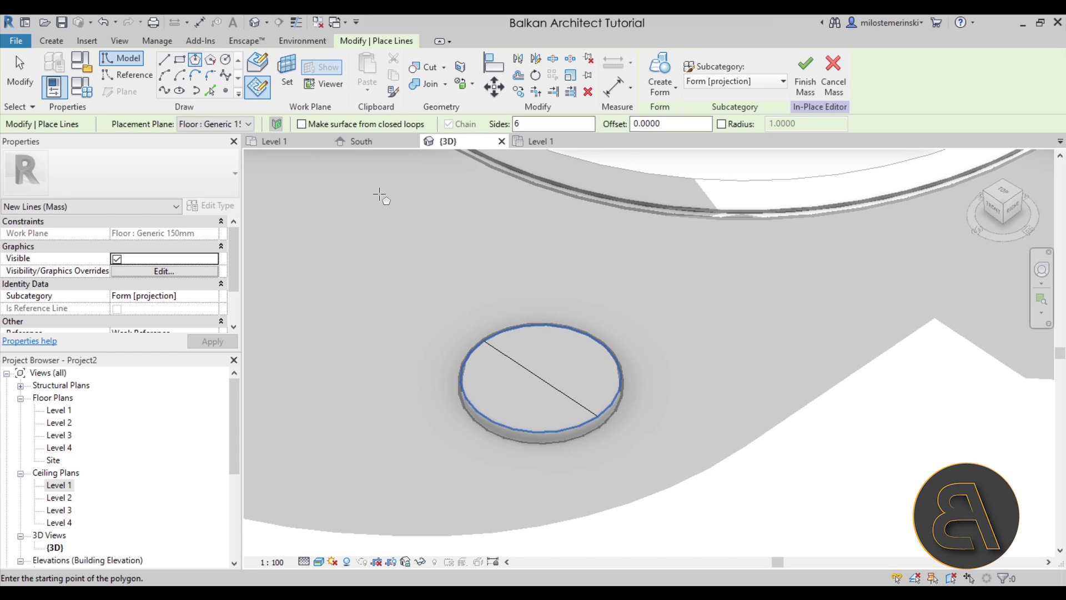
{"action": "double_click", "coordinate": [533, 124]}
{"action": "type", "text": "8"}
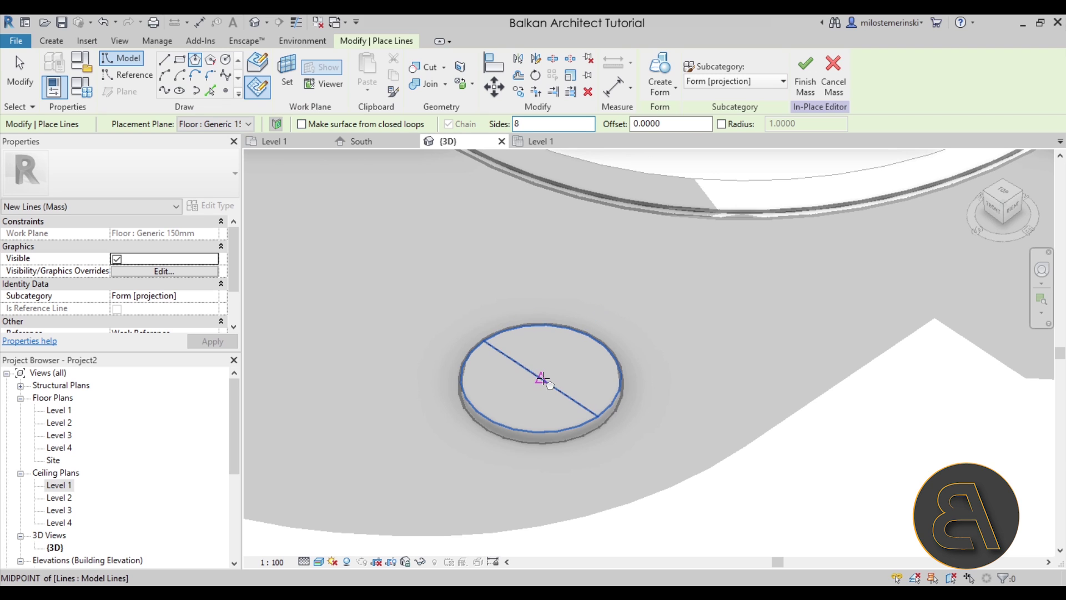
{"action": "left_click", "coordinate": [542, 380]}
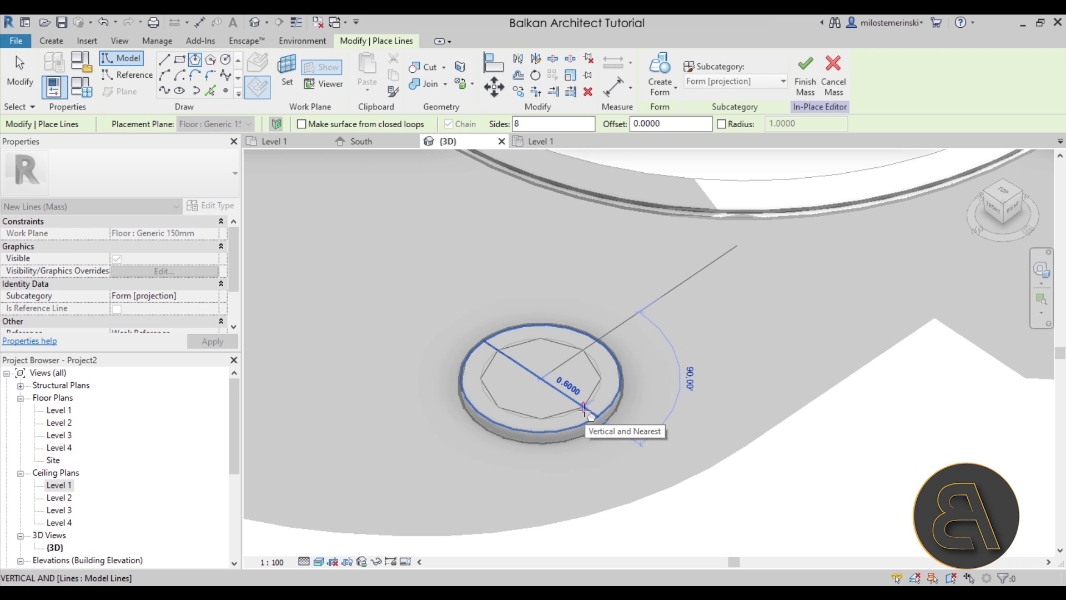
{"action": "left_click", "coordinate": [585, 409]}
{"action": "key", "text": "Escape"}
{"action": "key", "text": "Escape"}
{"action": "left_click", "coordinate": [549, 385]}
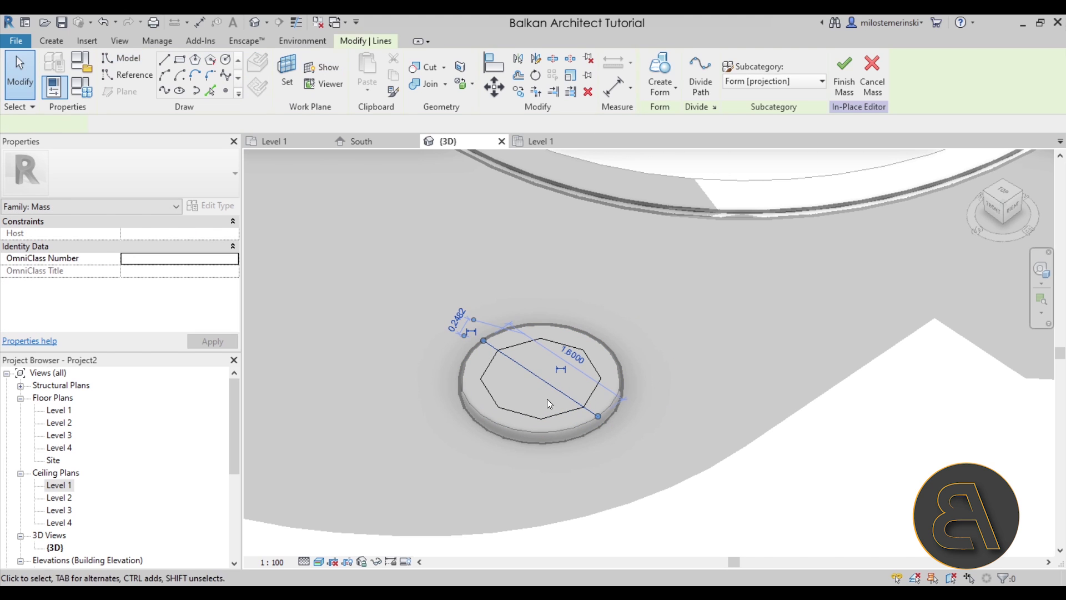
{"action": "key", "text": "Escape"}
- Switch the 3D view to Wireframe with the canopy in sight
{"action": "scroll", "coordinate": [550, 360], "scroll_direction": "down", "scroll_amount": 5}
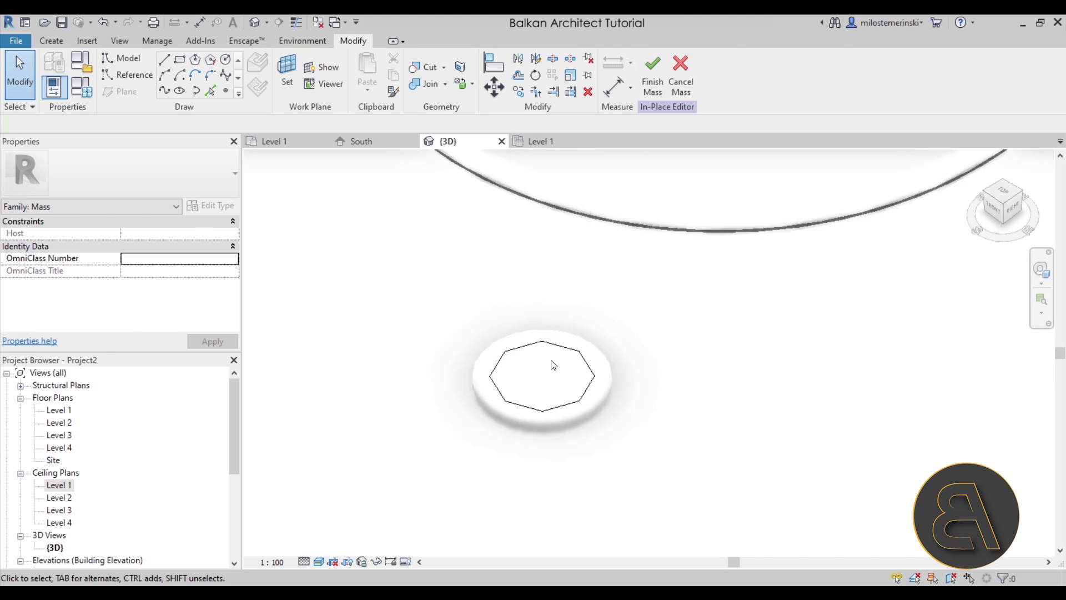
{"action": "middle_click_drag", "start_coordinate": [550, 360], "coordinate": [318, 559], "text": "shift"}
{"action": "left_click", "coordinate": [319, 560]}
{"action": "left_click", "coordinate": [333, 479]}
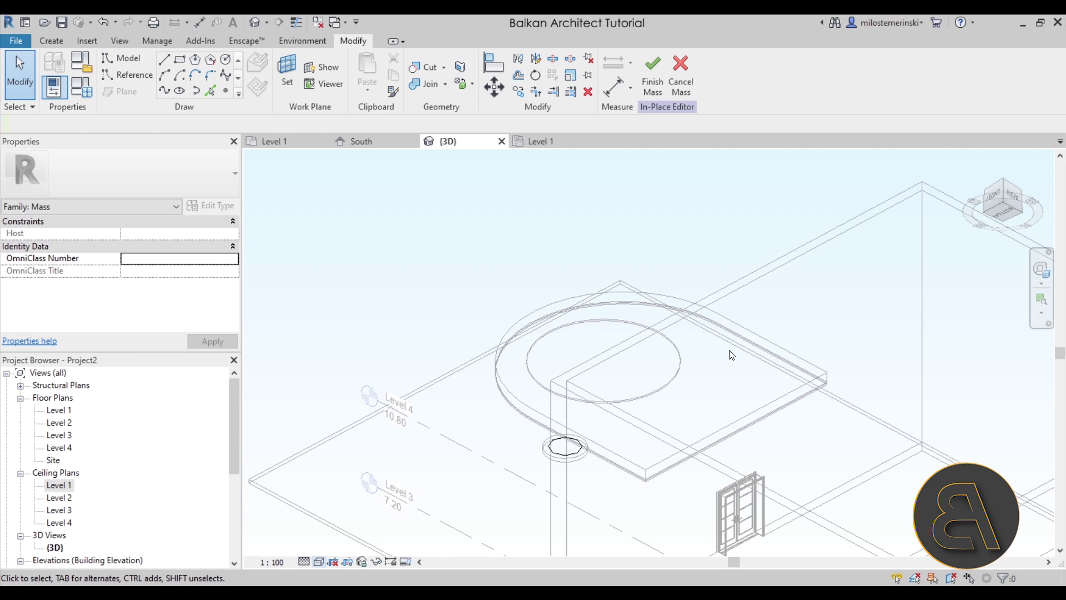
{"action": "scroll", "coordinate": [724, 311], "scroll_direction": "up", "scroll_amount": 4}
{"action": "middle_click", "coordinate": [612, 383]}
- Make the roof the work plane and pick the ceiling opening's circular edge as lines
{"action": "left_click", "coordinate": [281, 74]}
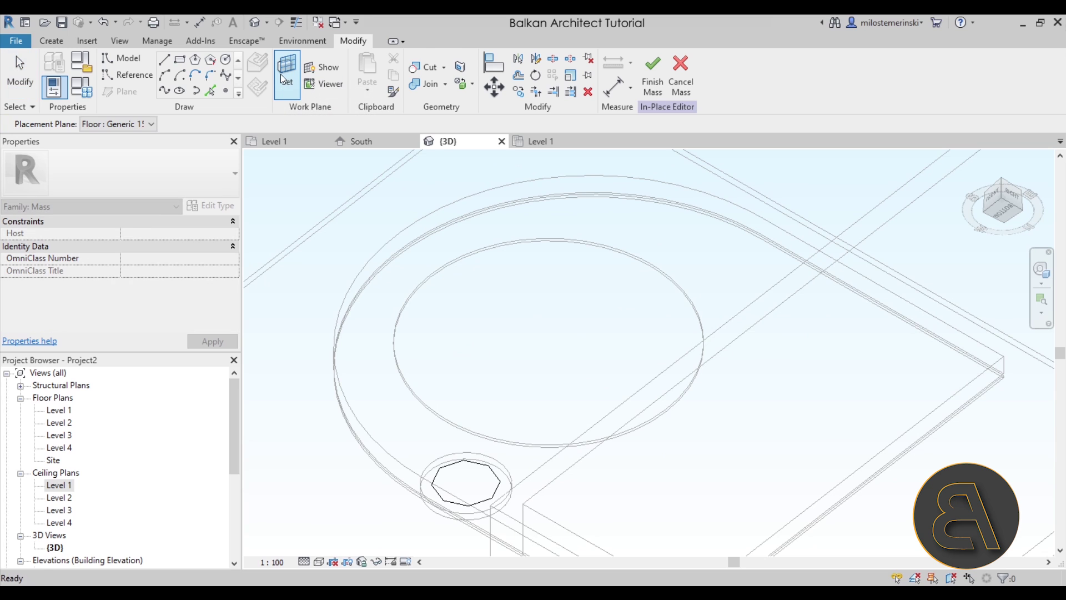
{"action": "left_click", "coordinate": [465, 215]}
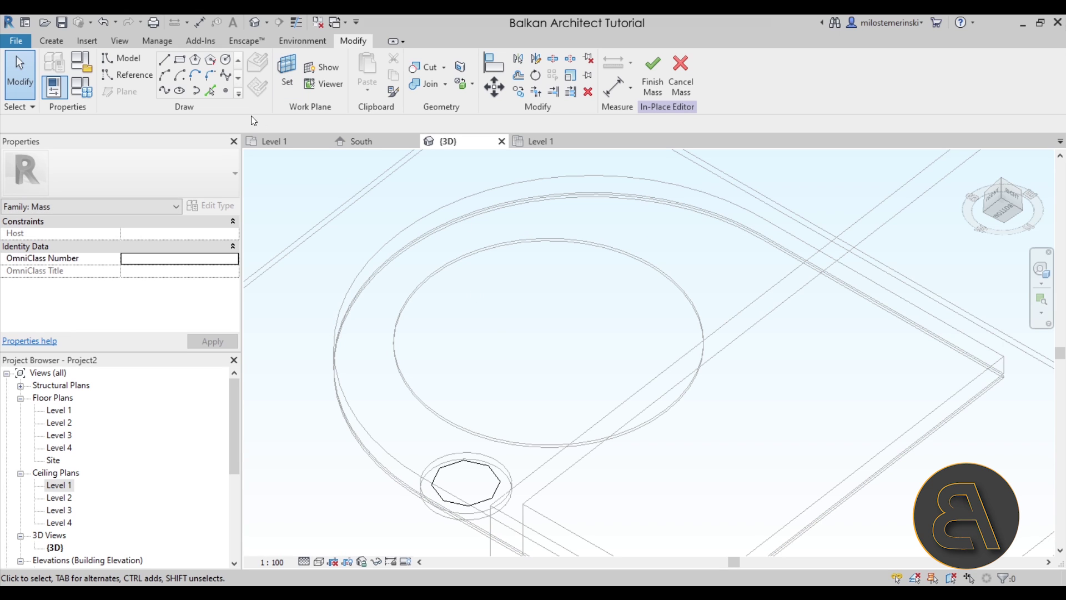
{"action": "left_click", "coordinate": [212, 95]}
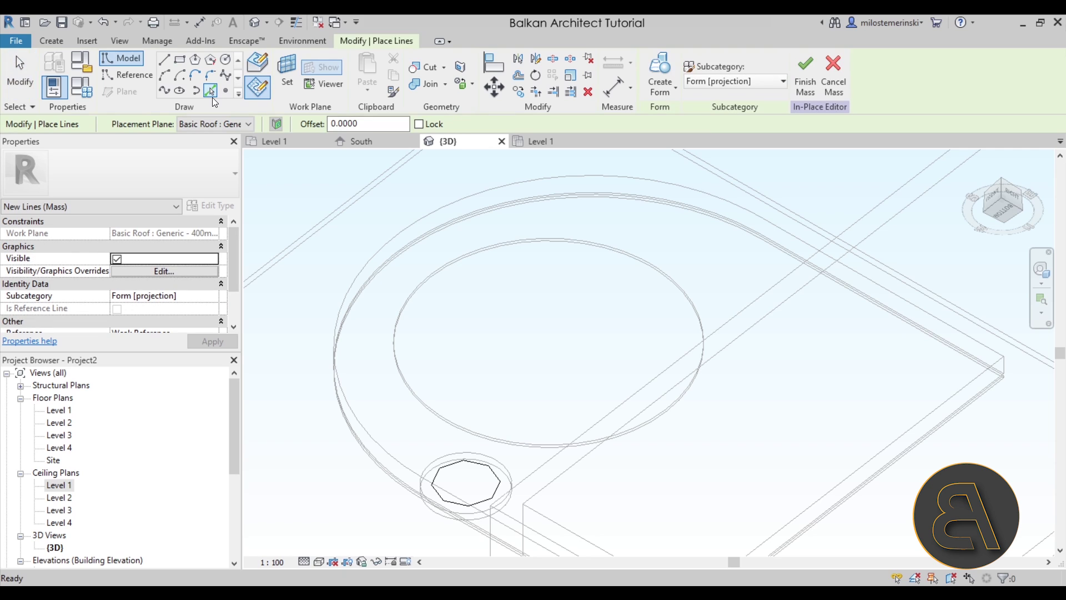
{"action": "left_click", "coordinate": [562, 249]}
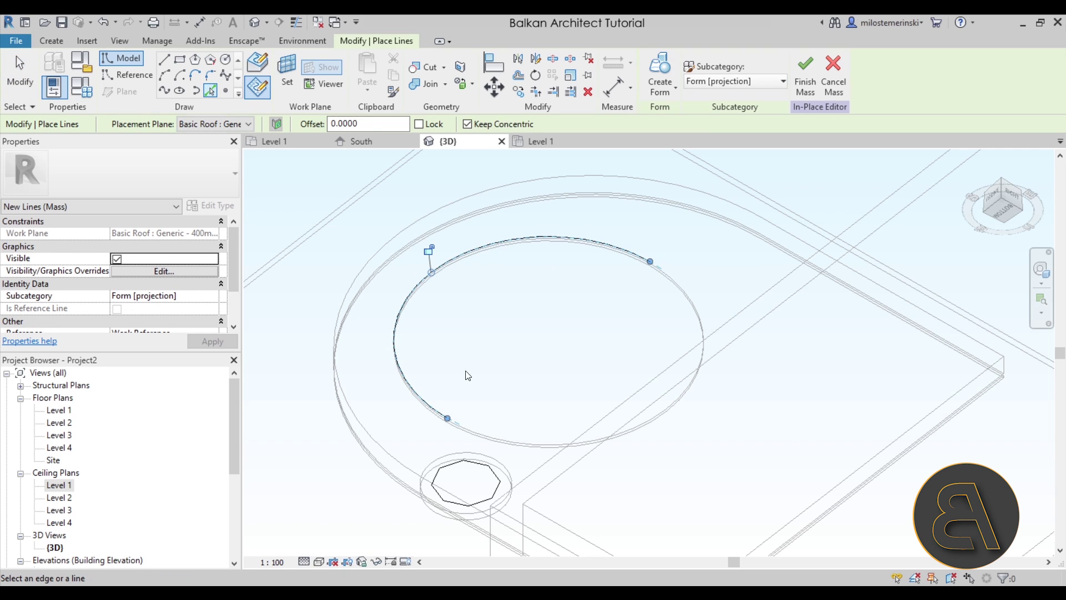
- Draw a straight chord between the arc's two ends on the work plane
{"action": "left_click", "coordinate": [164, 60]}
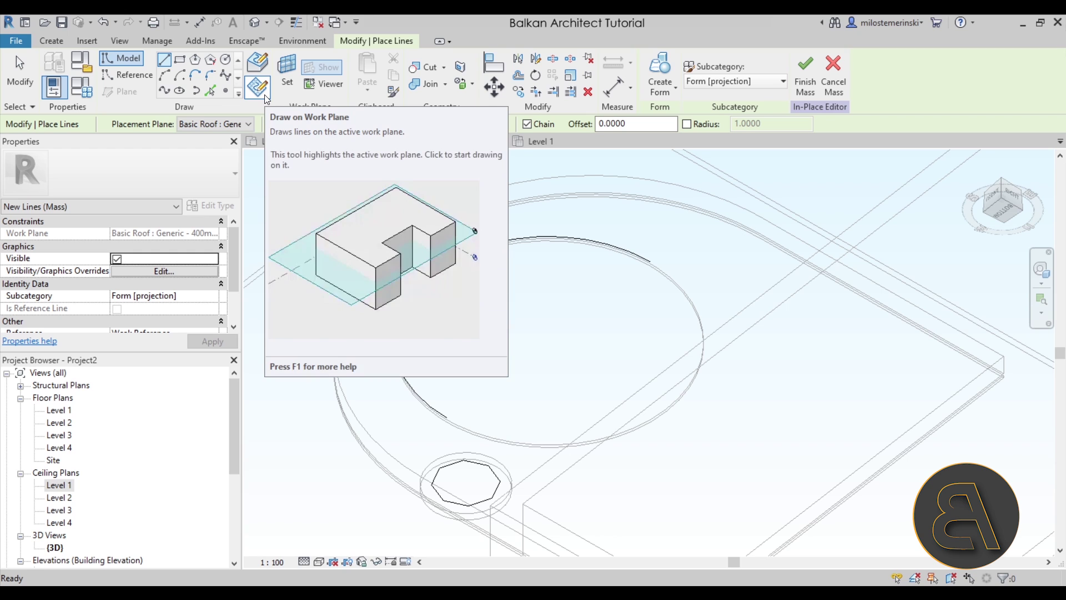
{"action": "left_click", "coordinate": [265, 96]}
{"action": "left_click", "coordinate": [452, 418]}
{"action": "left_click", "coordinate": [649, 262]}
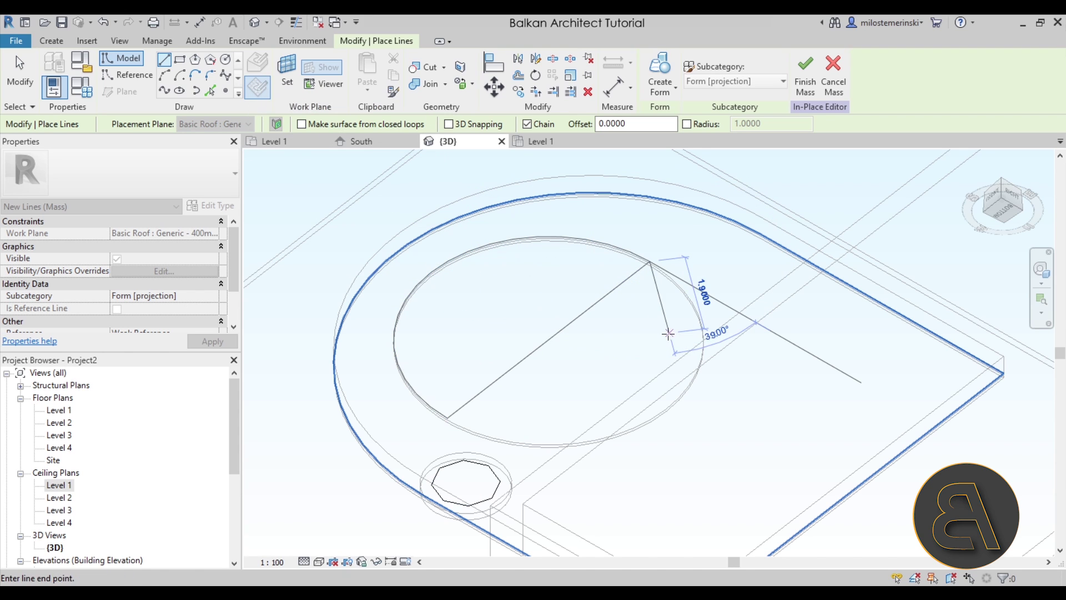
{"action": "key", "text": "Escape"}
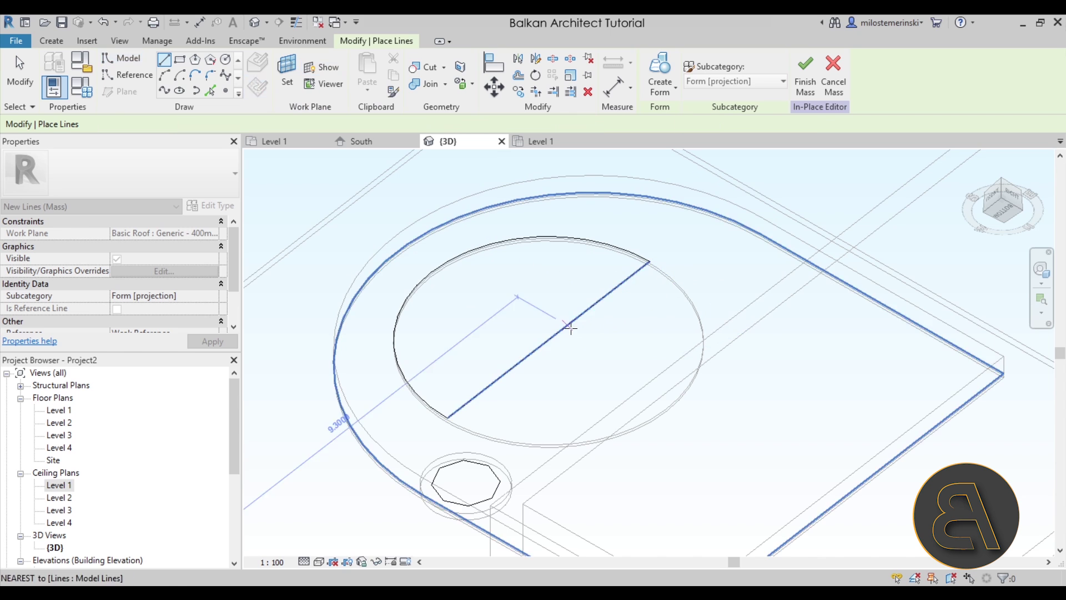
- Draw an inscribed octagon of radius 2.3000 centred on the chord's midpoint
{"action": "key", "text": "Escape"}
{"action": "middle_click_drag", "start_coordinate": [631, 334], "coordinate": [543, 364], "text": "shift"}
{"action": "scroll", "coordinate": [542, 368], "scroll_direction": "up", "scroll_amount": 2}
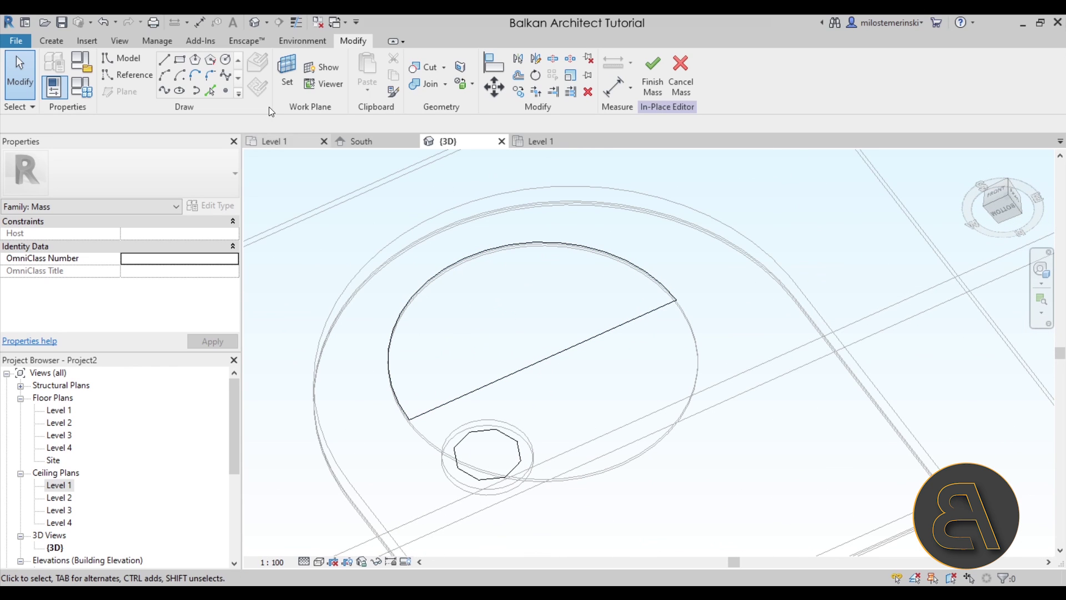
{"action": "left_click", "coordinate": [196, 64]}
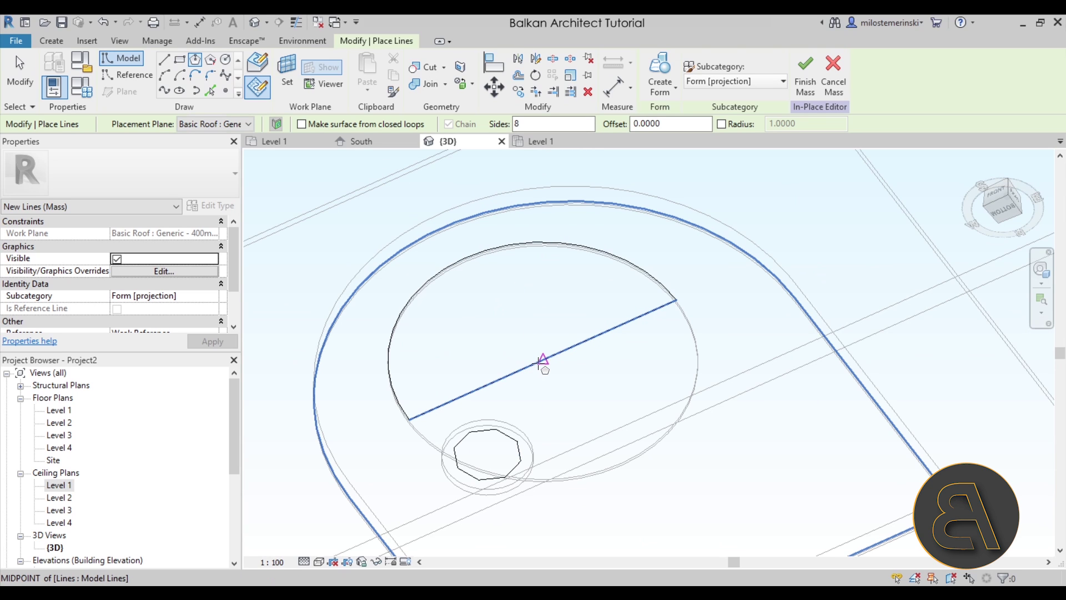
{"action": "left_click", "coordinate": [544, 362]}
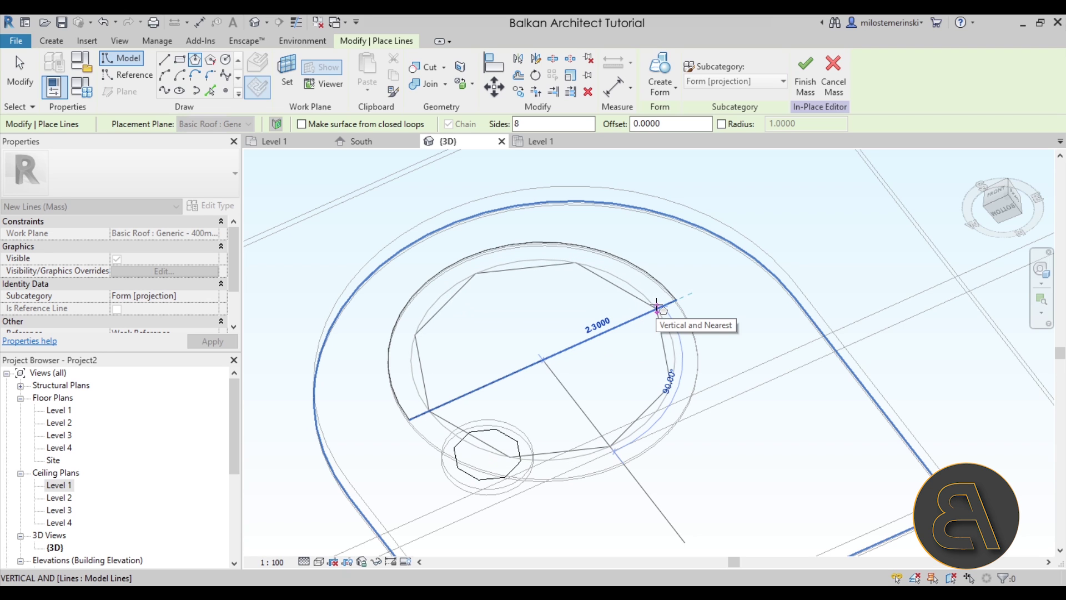
{"action": "left_click", "coordinate": [658, 306]}
{"action": "key", "text": "Escape"}
{"action": "key", "text": "Escape"}
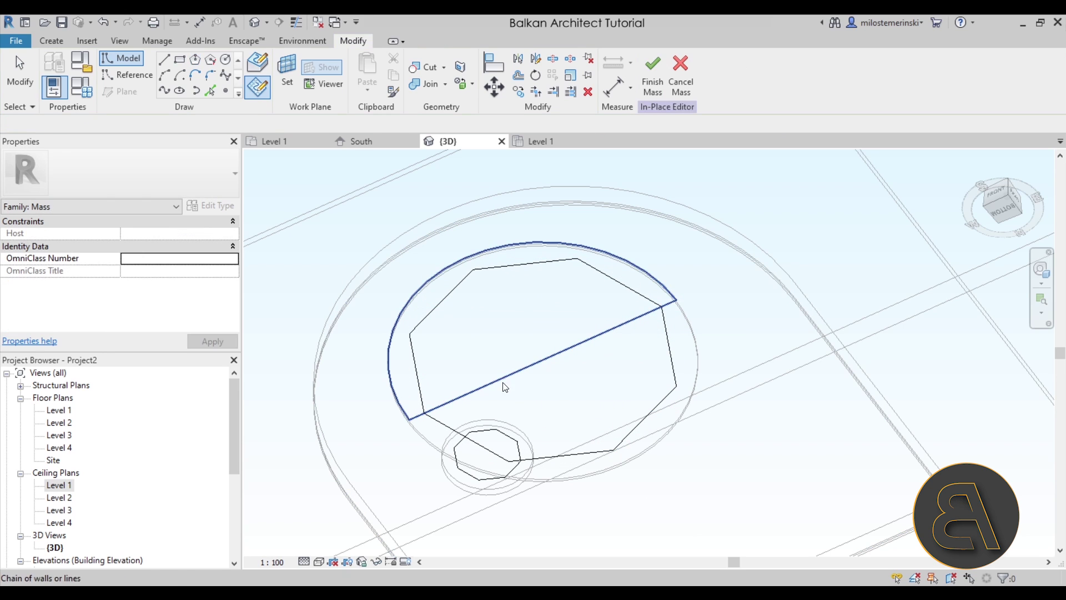
- Delete the helper arc and chord, leaving both octagons
{"action": "left_click", "coordinate": [511, 374]}
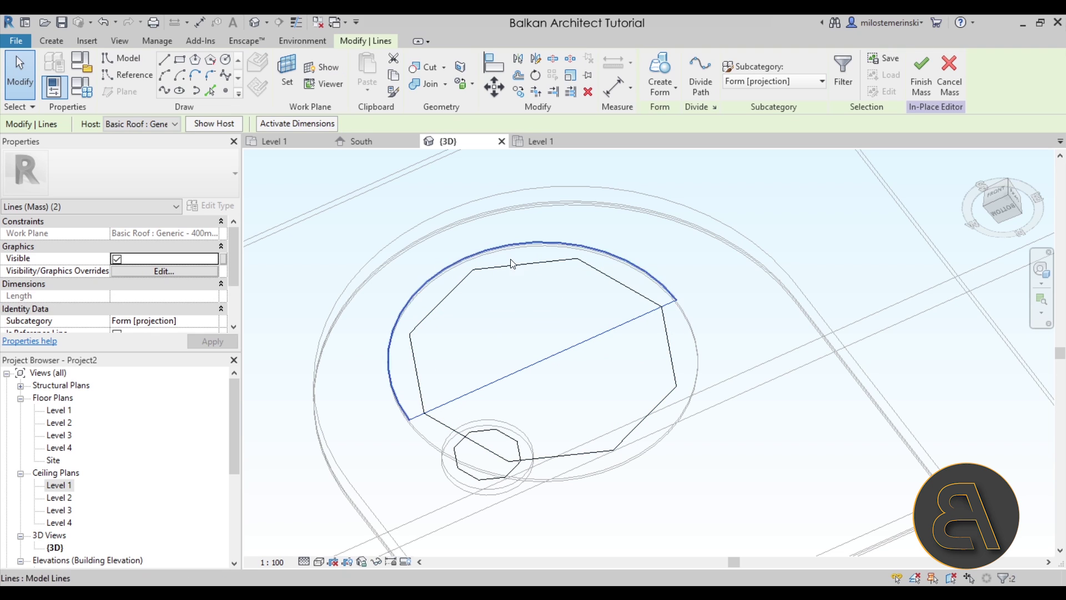
{"action": "key", "text": "Delete"}
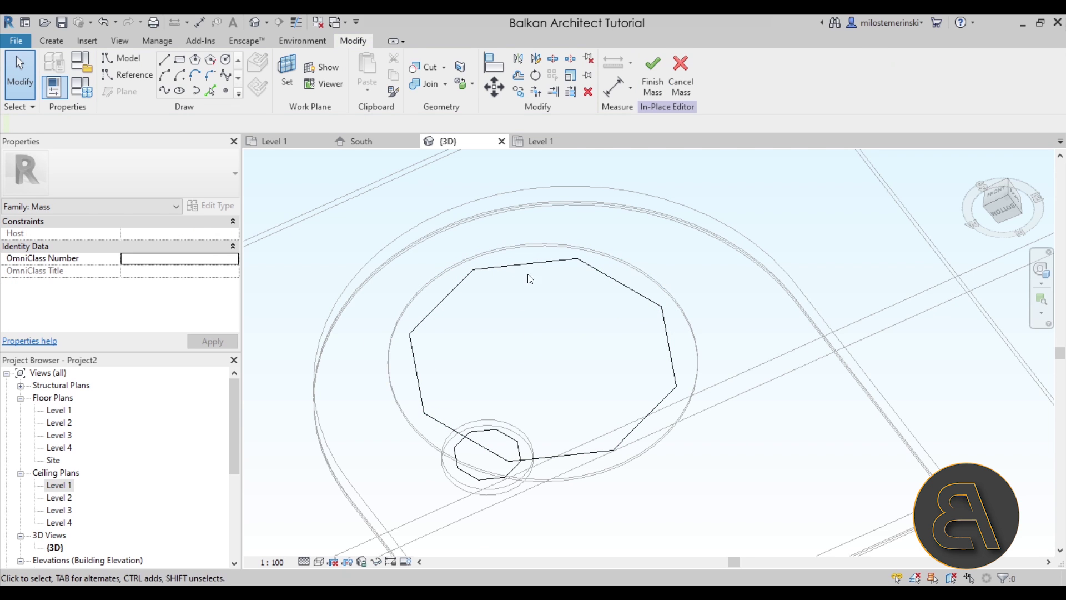
{"action": "middle_click_drag", "start_coordinate": [523, 255], "coordinate": [531, 394], "text": "shift"}
- Switch to Hidden Line and window-select both octagons
{"action": "left_click", "coordinate": [319, 561]}
{"action": "left_click", "coordinate": [339, 493]}
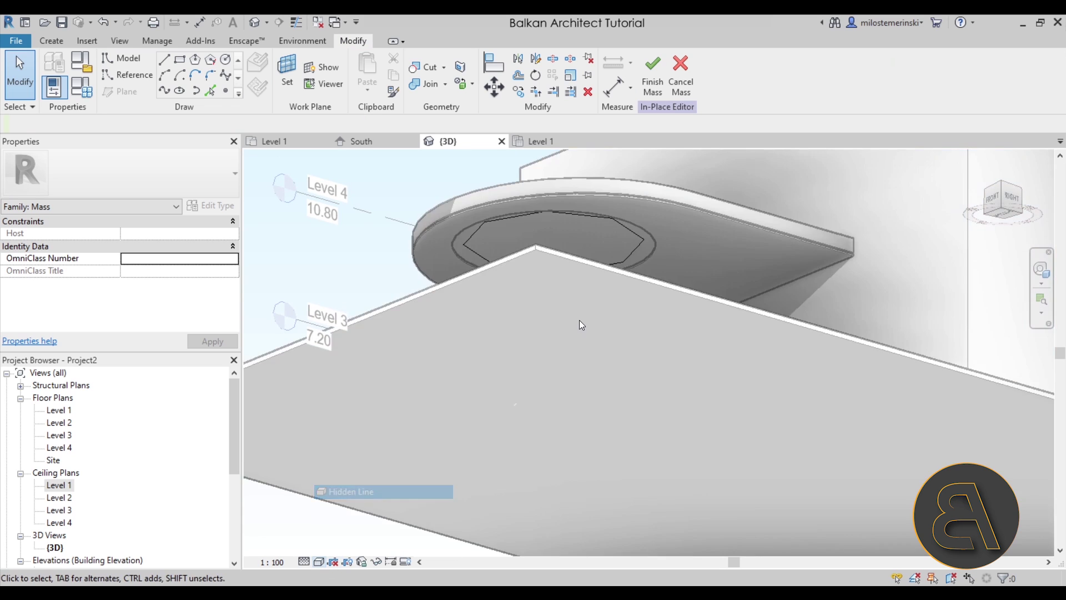
{"action": "middle_click_drag", "start_coordinate": [579, 318], "coordinate": [605, 489], "text": "shift"}
{"action": "left_click_drag", "start_coordinate": [417, 210], "coordinate": [625, 438]}
{"action": "scroll", "coordinate": [504, 301], "scroll_direction": "up", "scroll_amount": 3}
{"action": "middle_click_drag", "start_coordinate": [504, 301], "coordinate": [539, 200], "text": "shift"}
{"action": "scroll", "coordinate": [539, 198], "scroll_direction": "up", "scroll_amount": 3}
- Loft the octagons into a tapered solid form and finish the mass
{"action": "left_click", "coordinate": [660, 72]}
{"action": "left_click", "coordinate": [560, 437]}
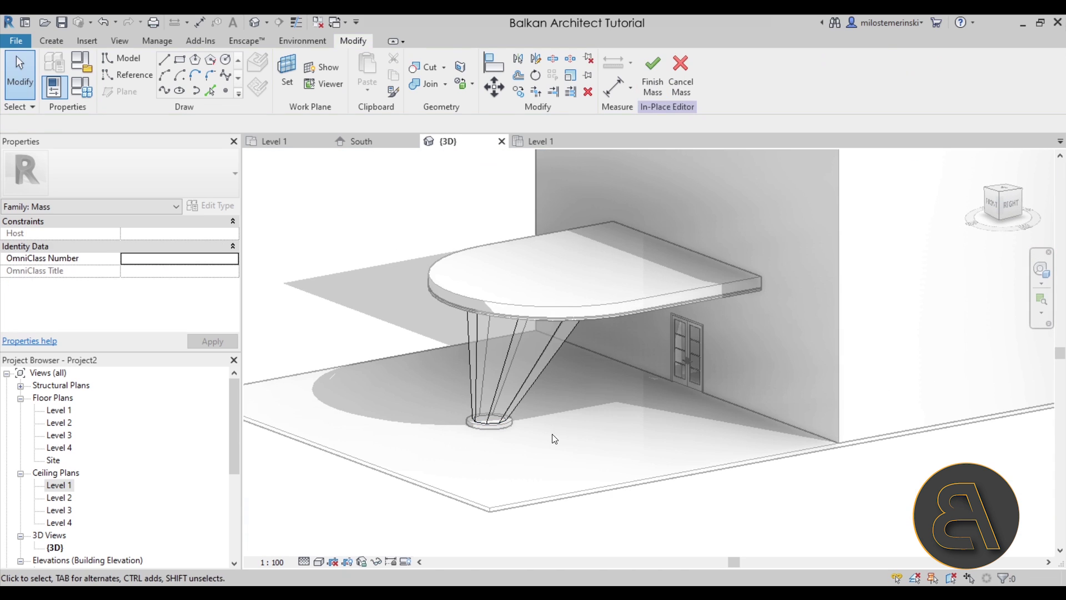
{"action": "middle_click_drag", "start_coordinate": [559, 437], "coordinate": [511, 370], "text": "shift"}
{"action": "scroll", "coordinate": [511, 372], "scroll_direction": "up", "scroll_amount": 4}
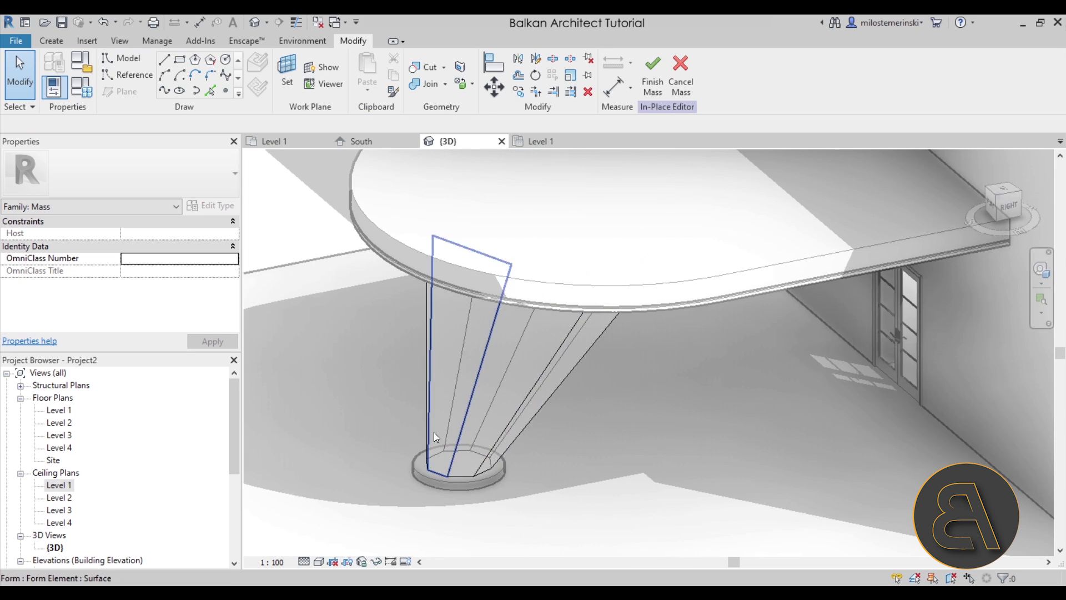
{"action": "scroll", "coordinate": [533, 425], "scroll_direction": "down", "scroll_amount": 4}
{"action": "middle_click_drag", "start_coordinate": [533, 425], "coordinate": [554, 379], "text": "shift"}
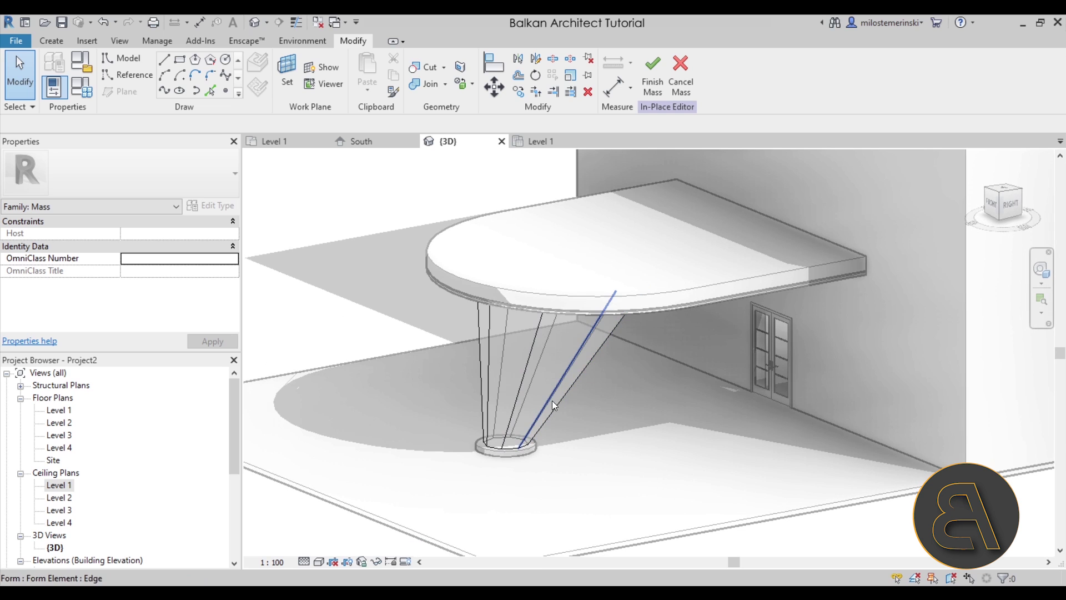
{"action": "left_click", "coordinate": [652, 95]}
{"action": "middle_click_drag", "start_coordinate": [551, 433], "coordinate": [582, 493], "text": "shift"}
{"action": "left_click", "coordinate": [116, 41]}
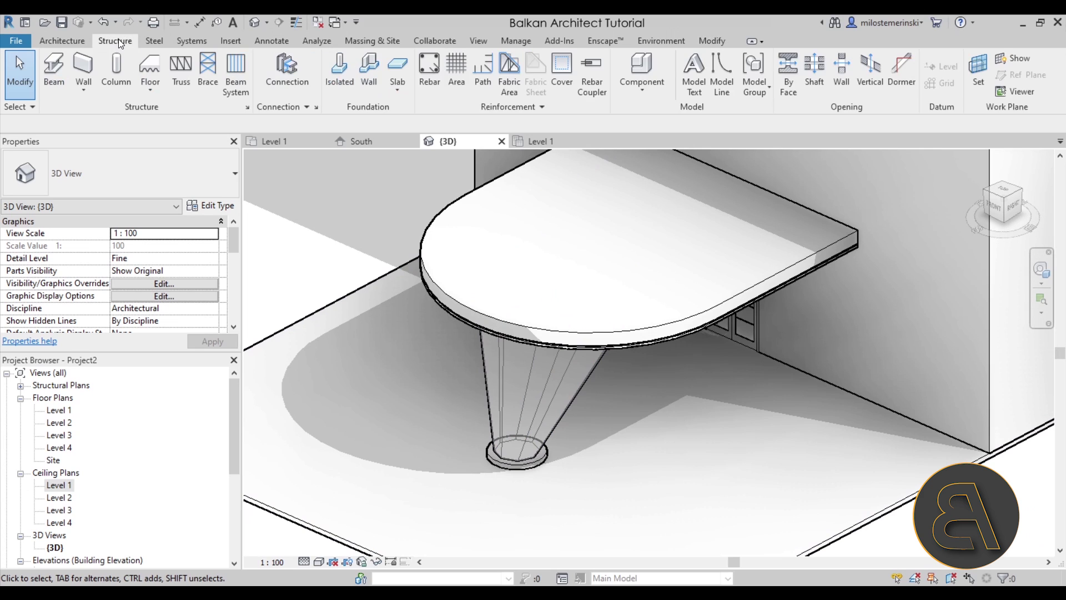
{"action": "left_click", "coordinate": [121, 77]}
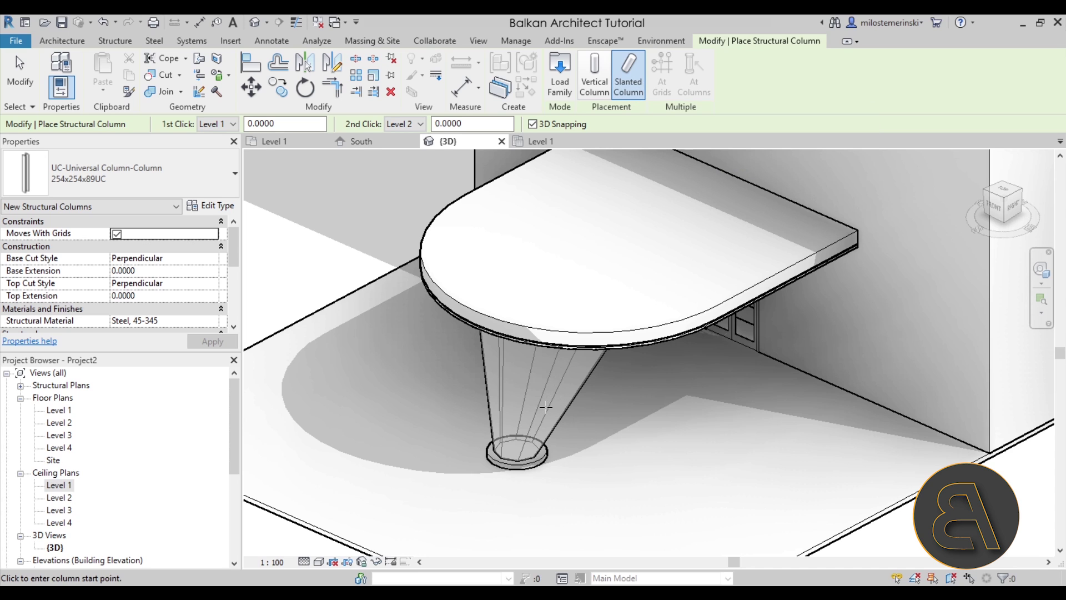
{"action": "scroll", "coordinate": [520, 462], "scroll_direction": "up", "scroll_amount": 4}
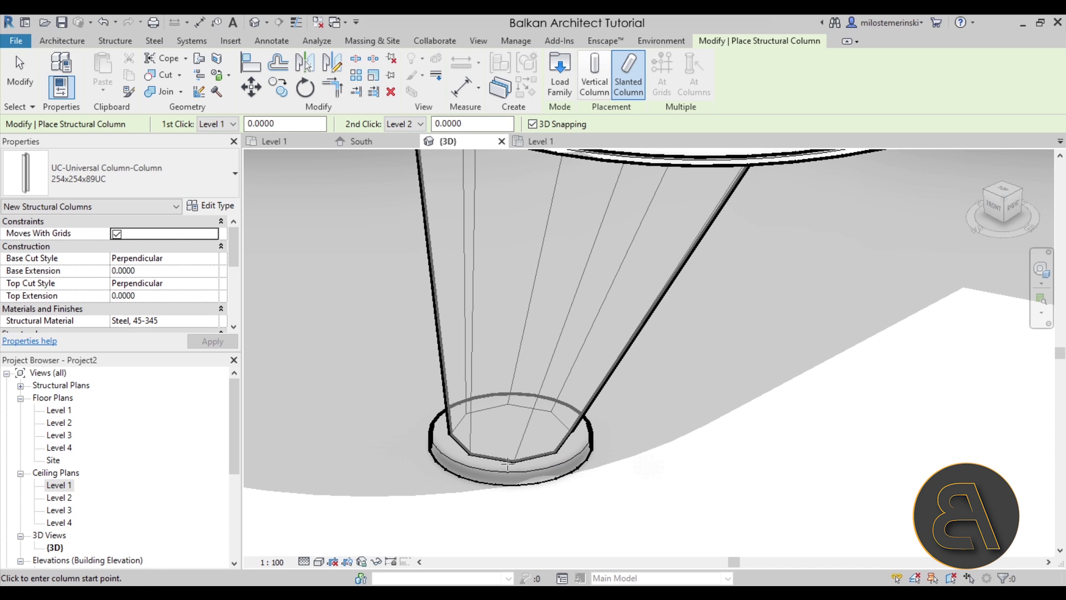
{"action": "scroll", "coordinate": [516, 462], "scroll_direction": "up", "scroll_amount": 2}
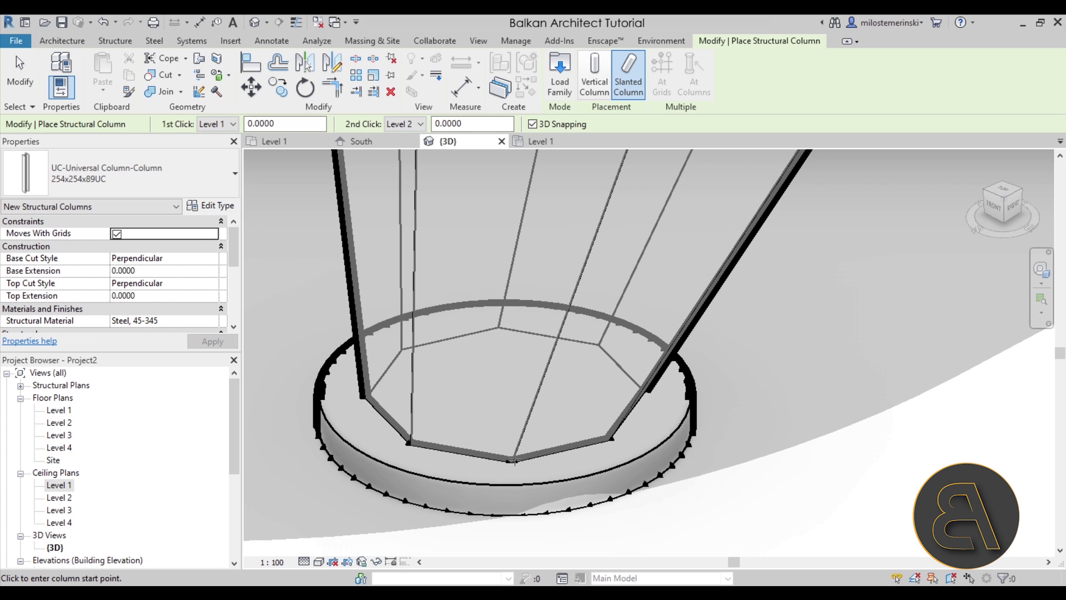
{"action": "scroll", "coordinate": [513, 460], "scroll_direction": "down", "scroll_amount": 6}
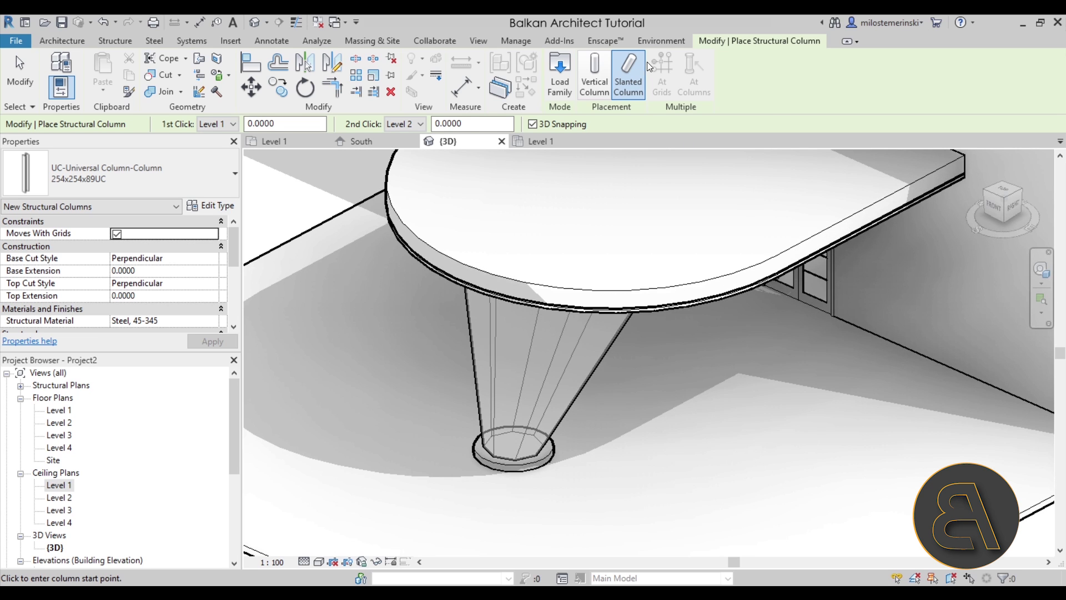
{"action": "key", "text": "Escape"}
{"action": "key", "text": "Escape"}
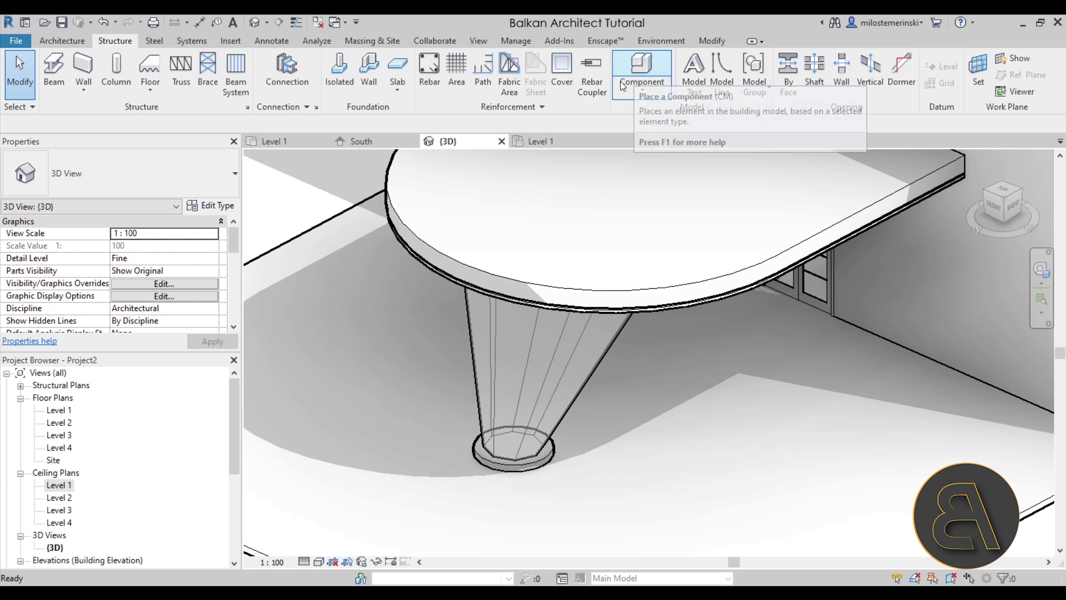
- Start a beam in Pick Lines mode and browse up to the US Metric family library
{"action": "left_click", "coordinate": [61, 87]}
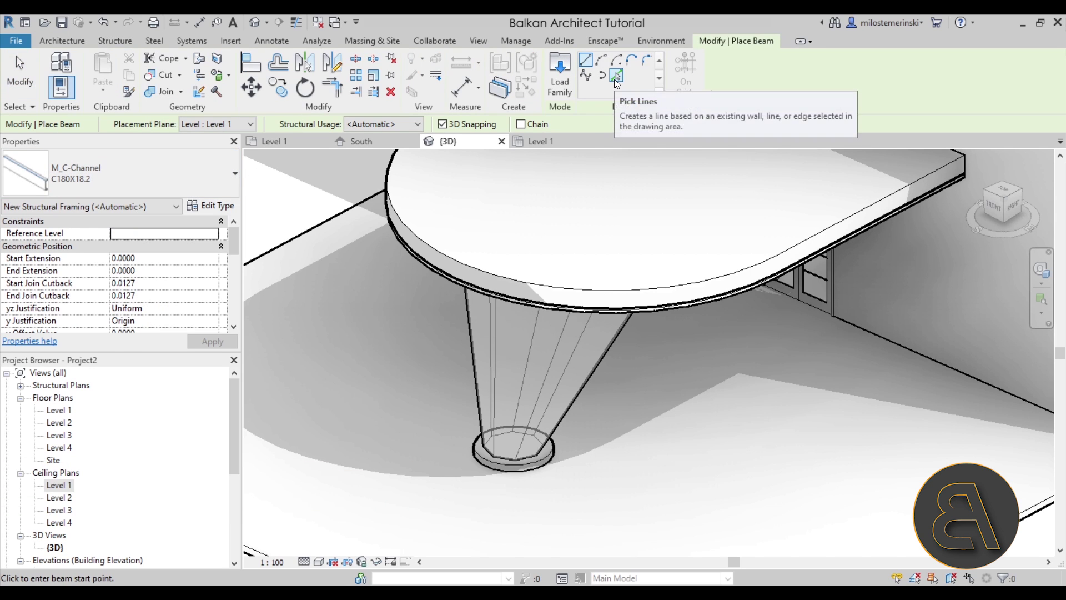
{"action": "left_click", "coordinate": [616, 76]}
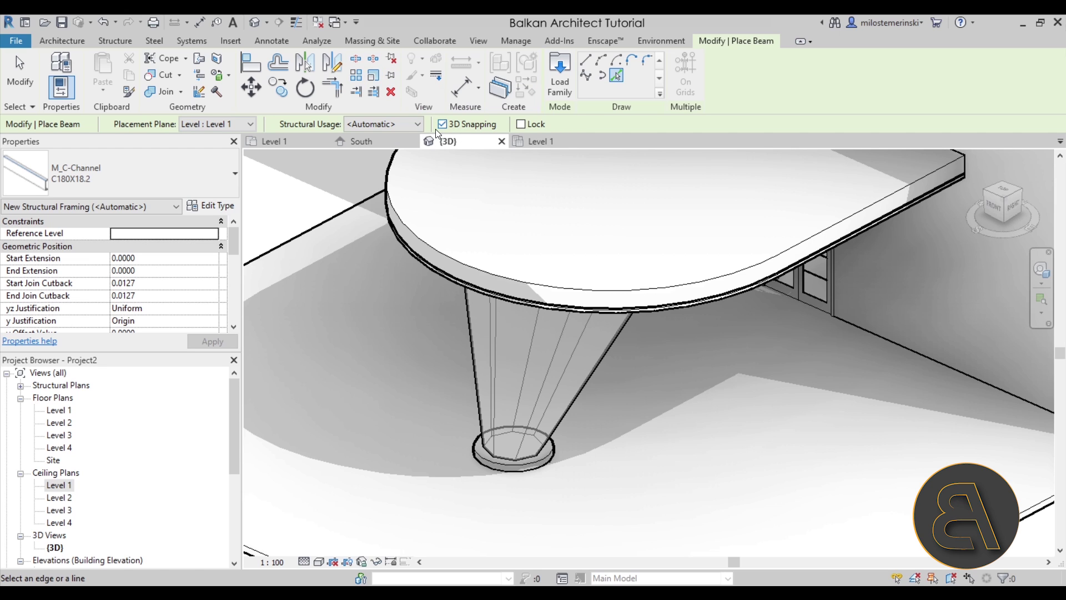
{"action": "left_click", "coordinate": [552, 85]}
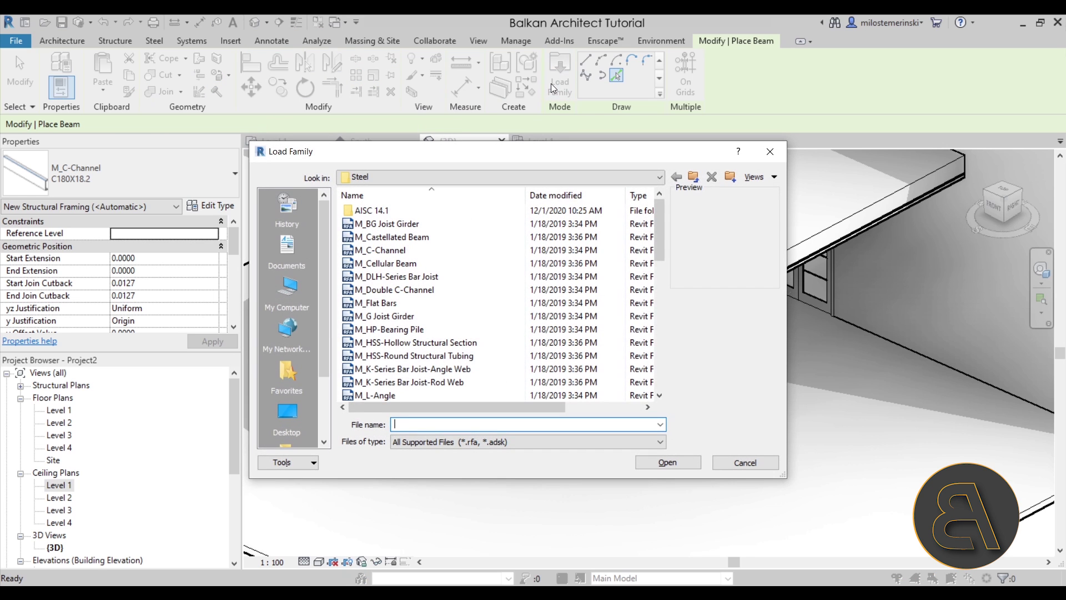
{"action": "left_click", "coordinate": [692, 179]}
{"action": "left_click", "coordinate": [693, 179]}
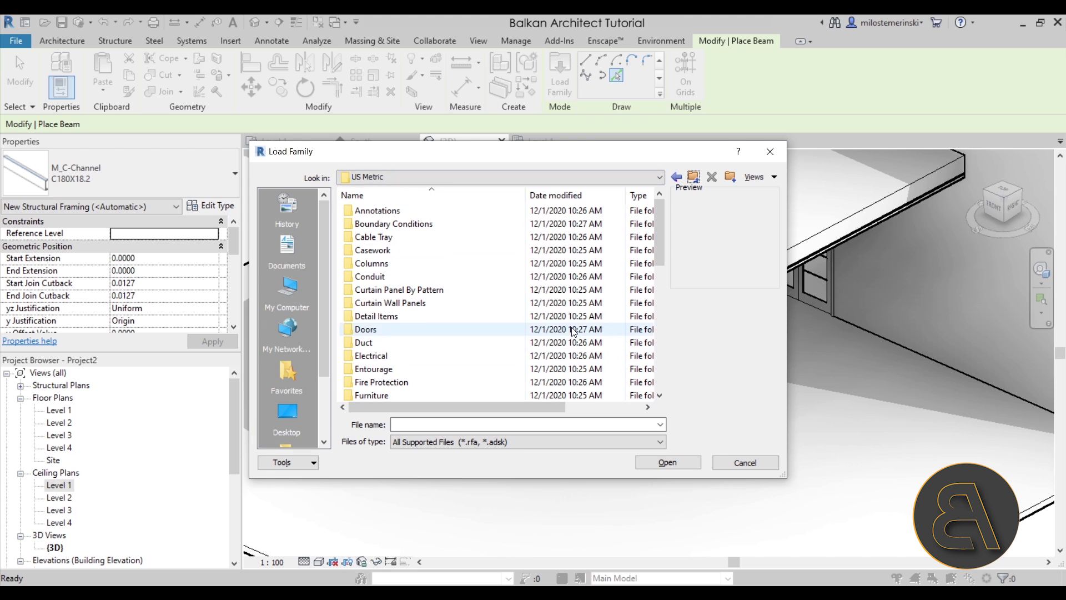
- Open Structural Framing > Steel and select M_HSS-Round Structural Tubing.rfa
{"action": "scroll", "coordinate": [531, 317], "scroll_direction": "down", "scroll_amount": 2}
{"action": "scroll", "coordinate": [531, 317], "scroll_direction": "down", "scroll_amount": 6}
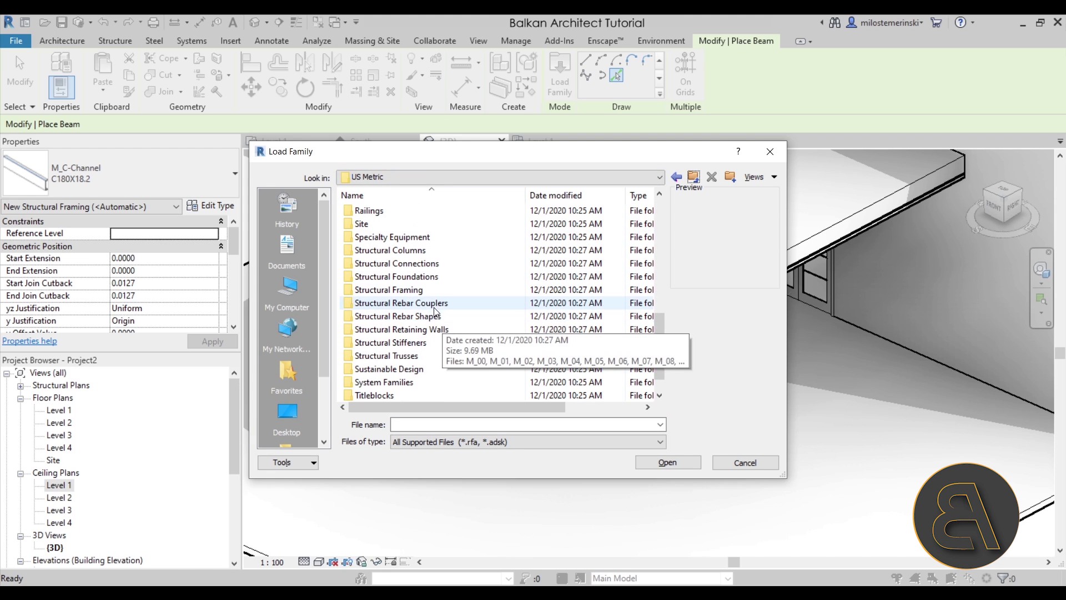
{"action": "double_click", "coordinate": [406, 289]}
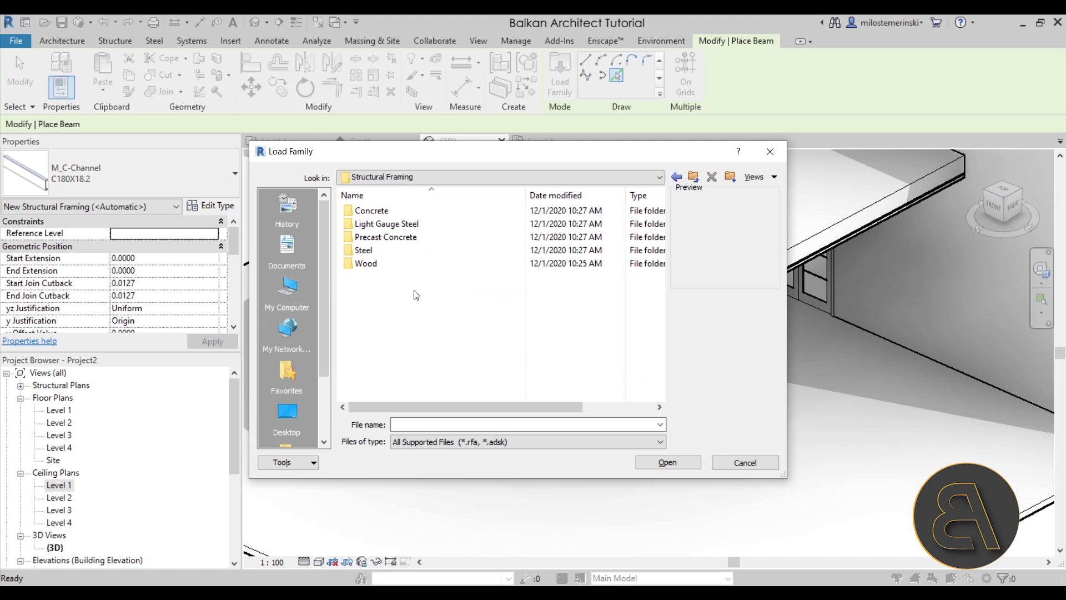
{"action": "double_click", "coordinate": [370, 251]}
{"action": "scroll", "coordinate": [428, 261], "scroll_direction": "down", "scroll_amount": 1}
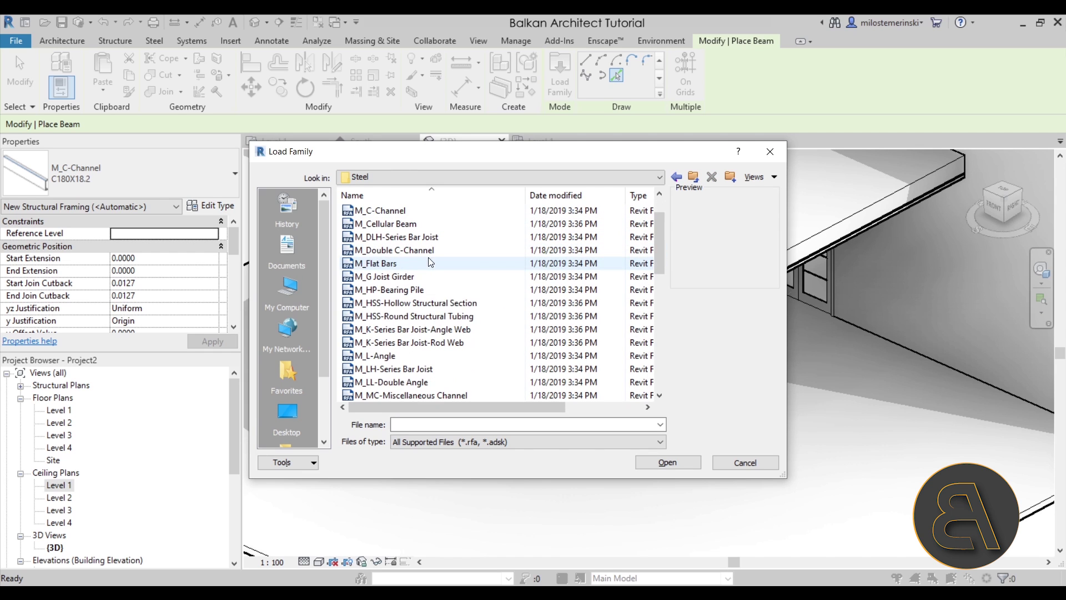
{"action": "scroll", "coordinate": [440, 266], "scroll_direction": "down", "scroll_amount": 3}
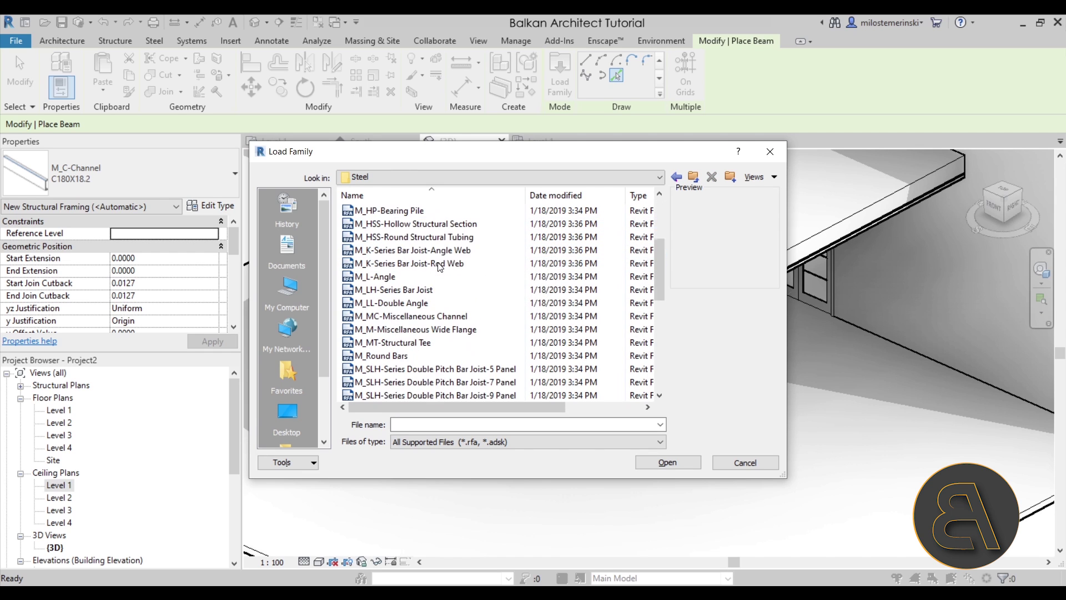
{"action": "scroll", "coordinate": [440, 266], "scroll_direction": "up", "scroll_amount": 3}
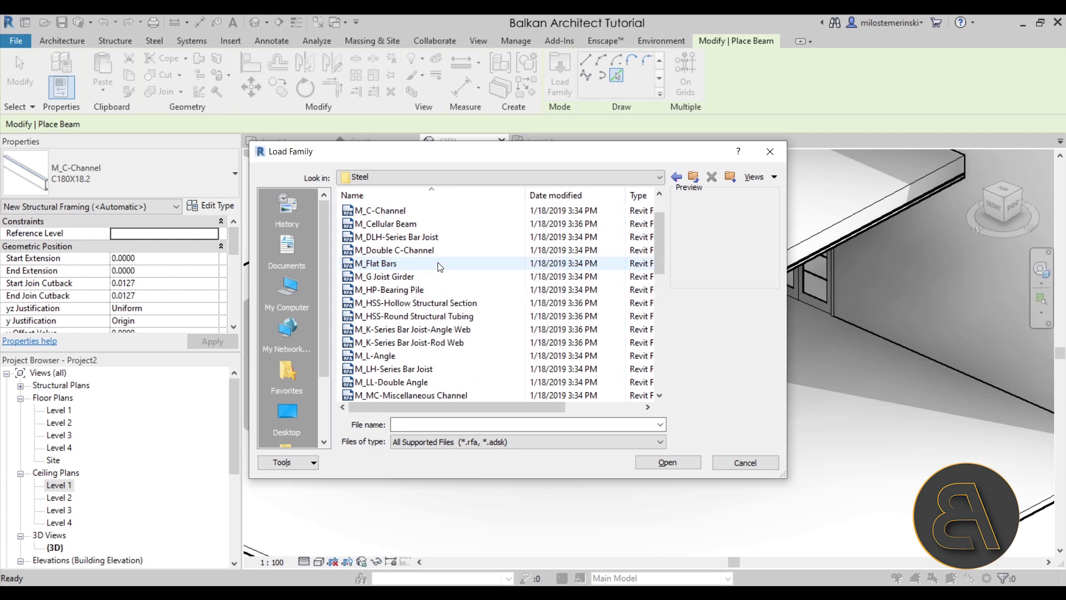
{"action": "left_click", "coordinate": [414, 304]}
{"action": "left_click", "coordinate": [404, 317]}
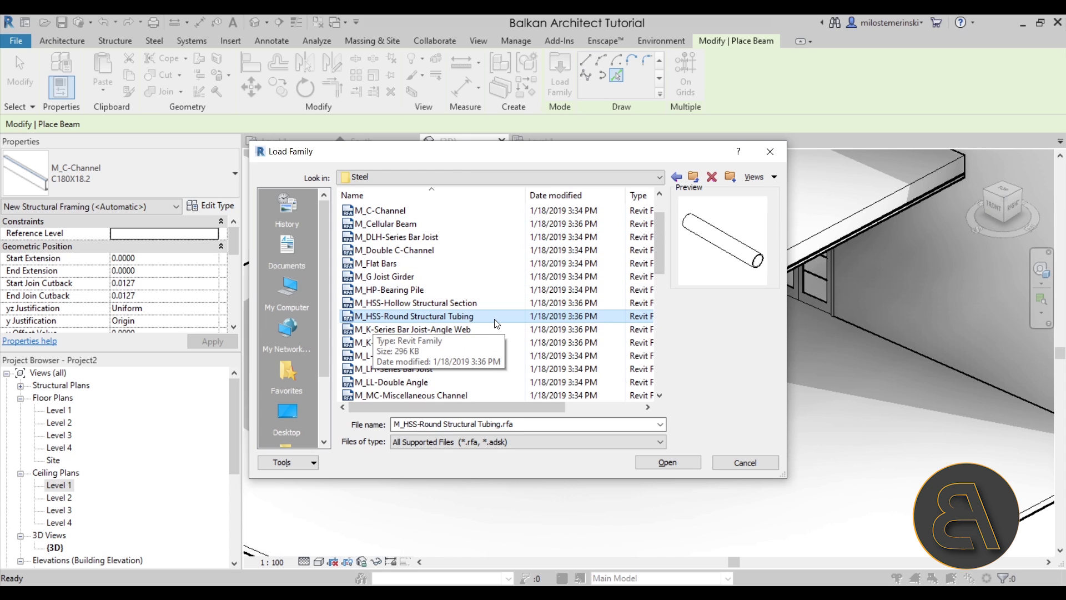
- Load the round tubing family with the HSS168.3X9.5 type
{"action": "left_click", "coordinate": [666, 462]}
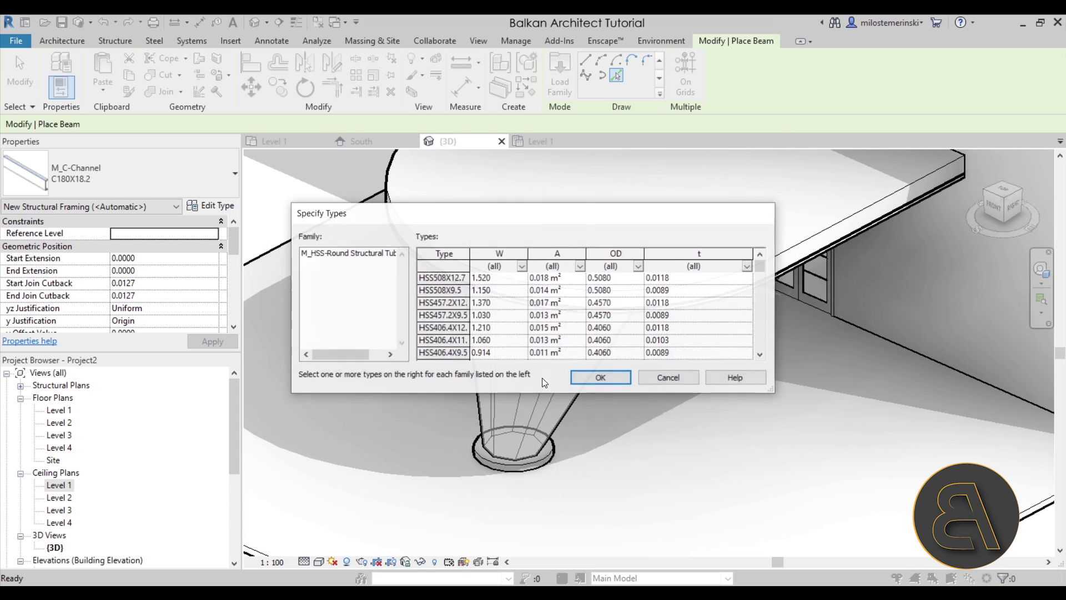
{"action": "scroll", "coordinate": [462, 321], "scroll_direction": "down", "scroll_amount": 3}
{"action": "scroll", "coordinate": [462, 320], "scroll_direction": "down", "scroll_amount": 5}
{"action": "scroll", "coordinate": [446, 331], "scroll_direction": "up", "scroll_amount": 3}
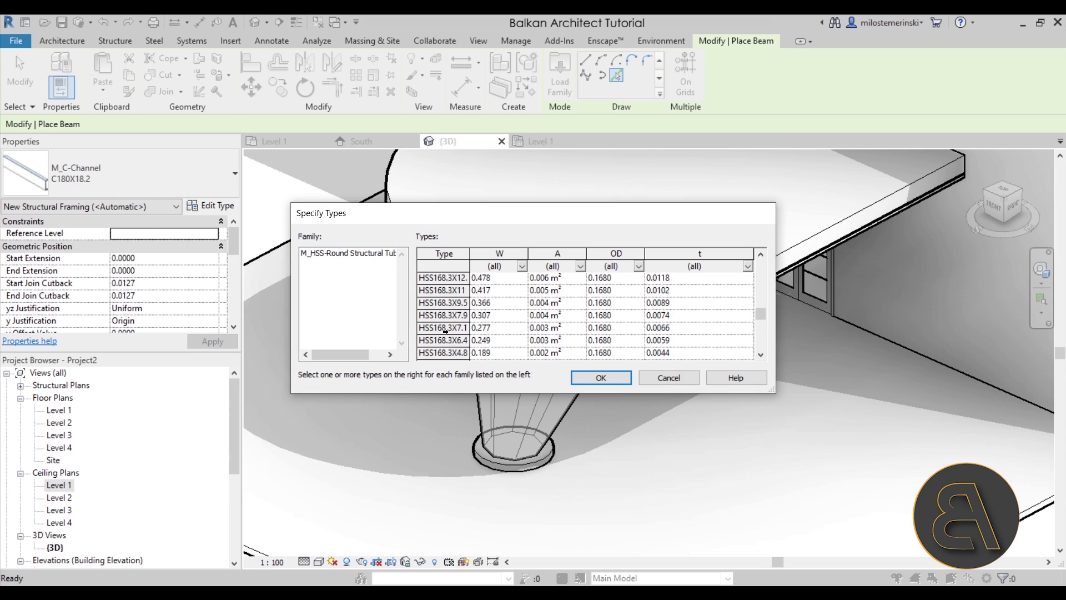
{"action": "left_click", "coordinate": [424, 308]}
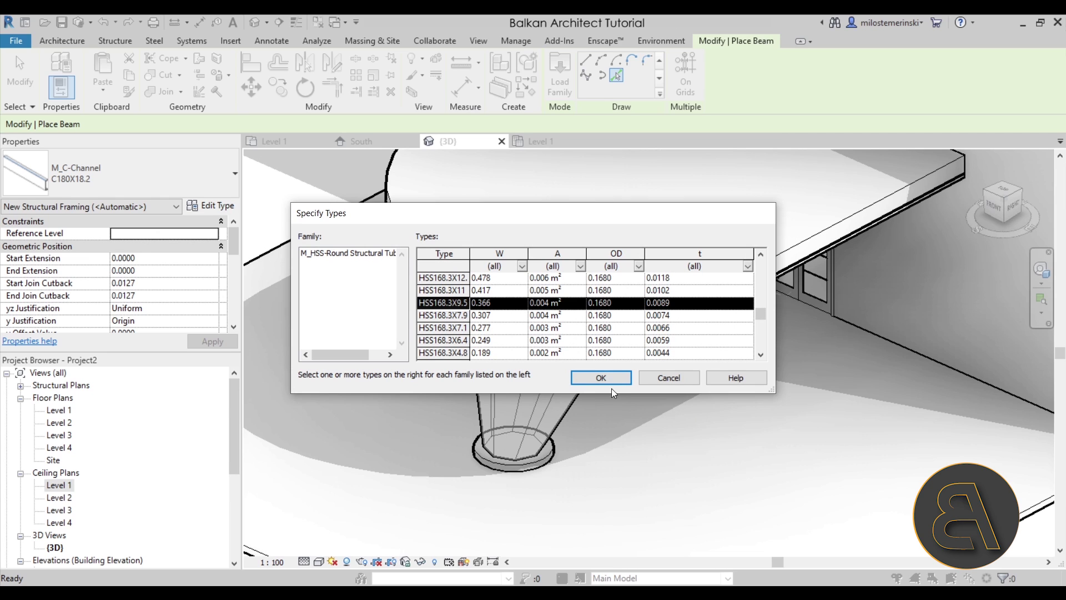
{"action": "scroll", "coordinate": [444, 322], "scroll_direction": "down", "scroll_amount": 3}
{"action": "left_click", "coordinate": [436, 328]}
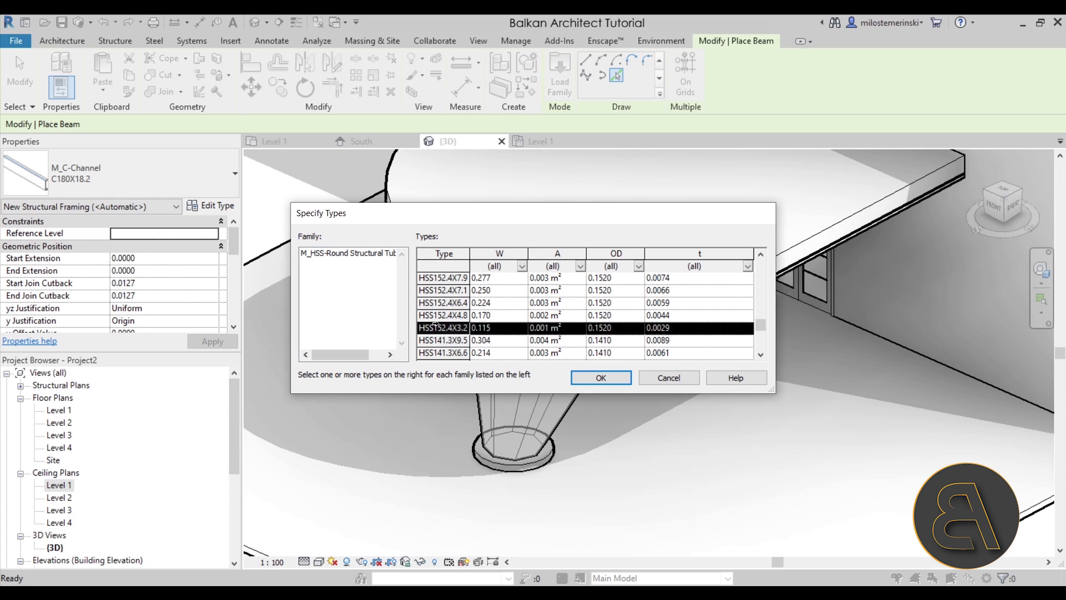
{"action": "scroll", "coordinate": [455, 317], "scroll_direction": "down", "scroll_amount": 3}
{"action": "left_click", "coordinate": [438, 315]}
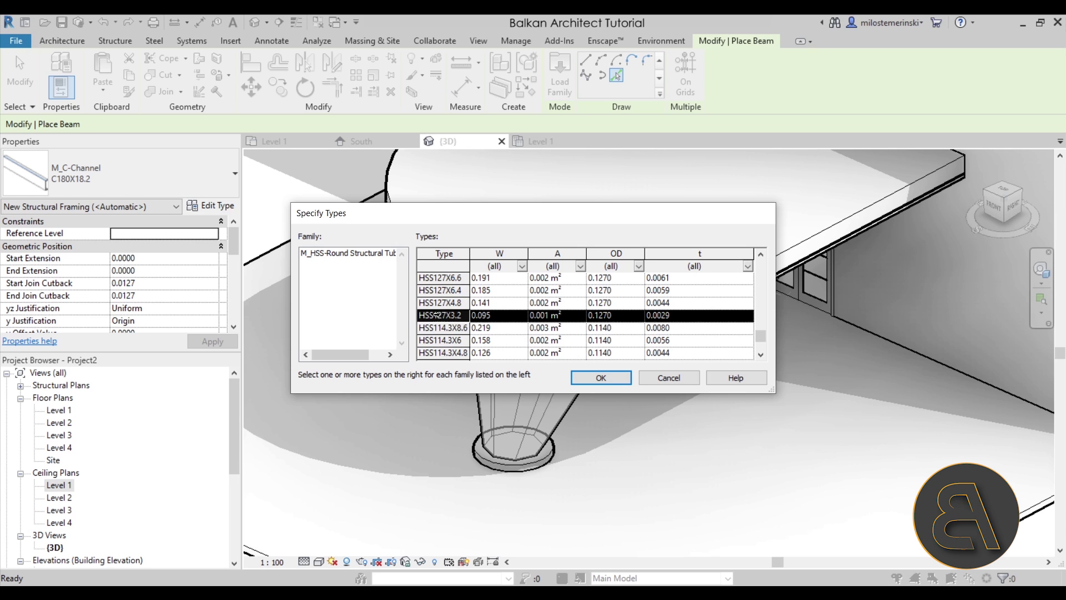
{"action": "left_click", "coordinate": [597, 379]}
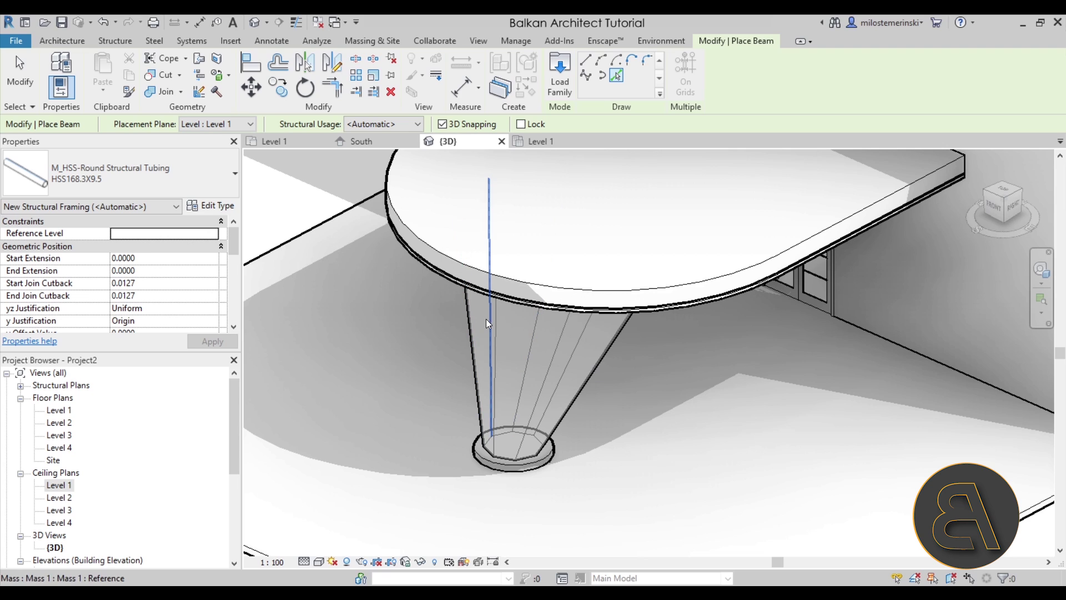
- Set the beam's z Justification to Center in Properties
{"action": "scroll", "coordinate": [141, 297], "scroll_direction": "down", "scroll_amount": 2}
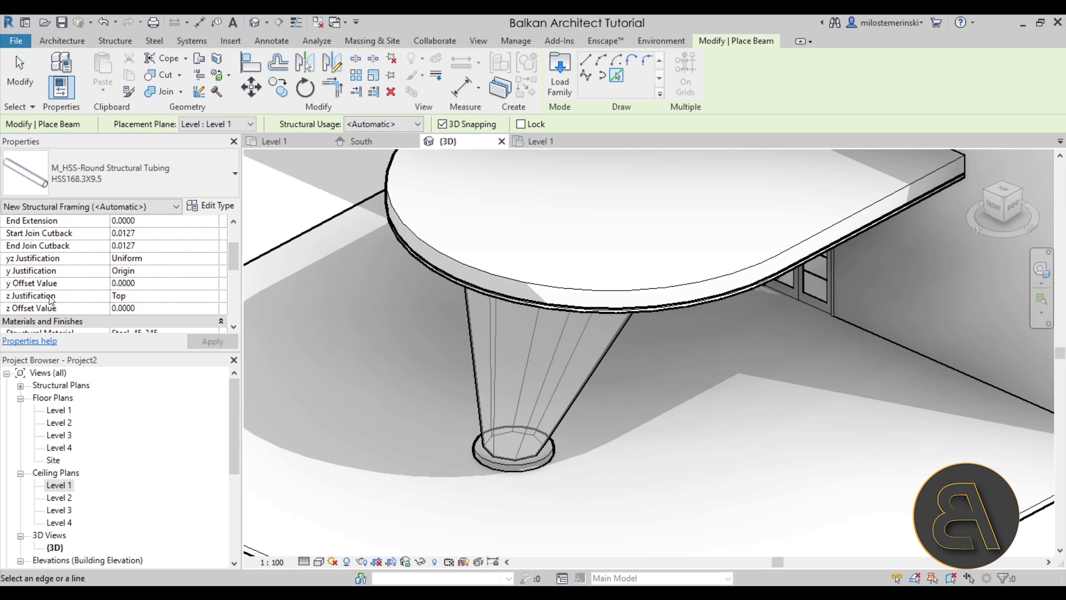
{"action": "scroll", "coordinate": [109, 274], "scroll_direction": "up", "scroll_amount": 2}
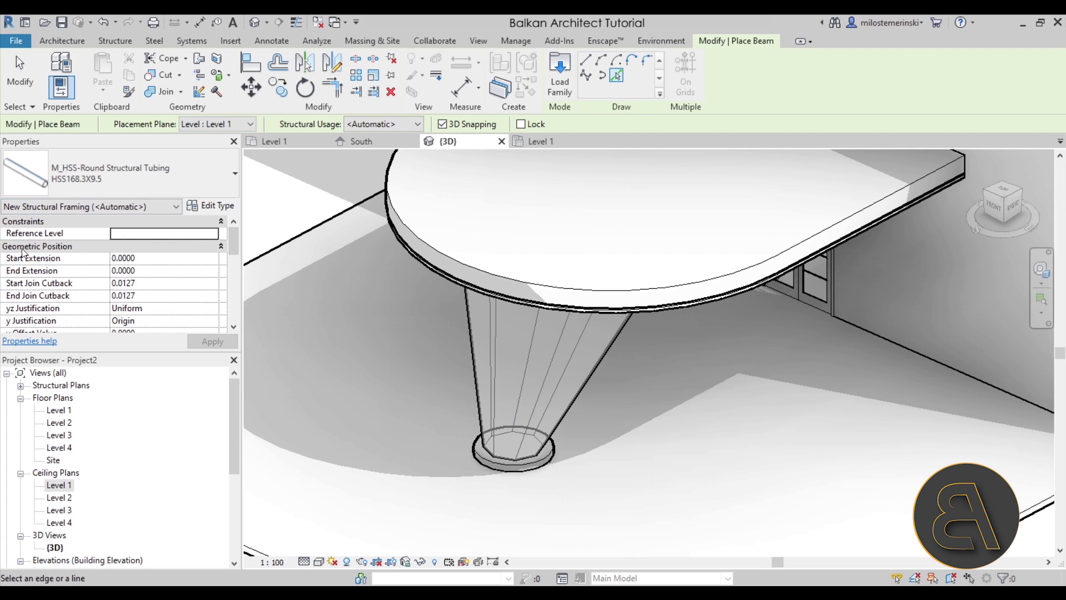
{"action": "scroll", "coordinate": [181, 271], "scroll_direction": "down", "scroll_amount": 1}
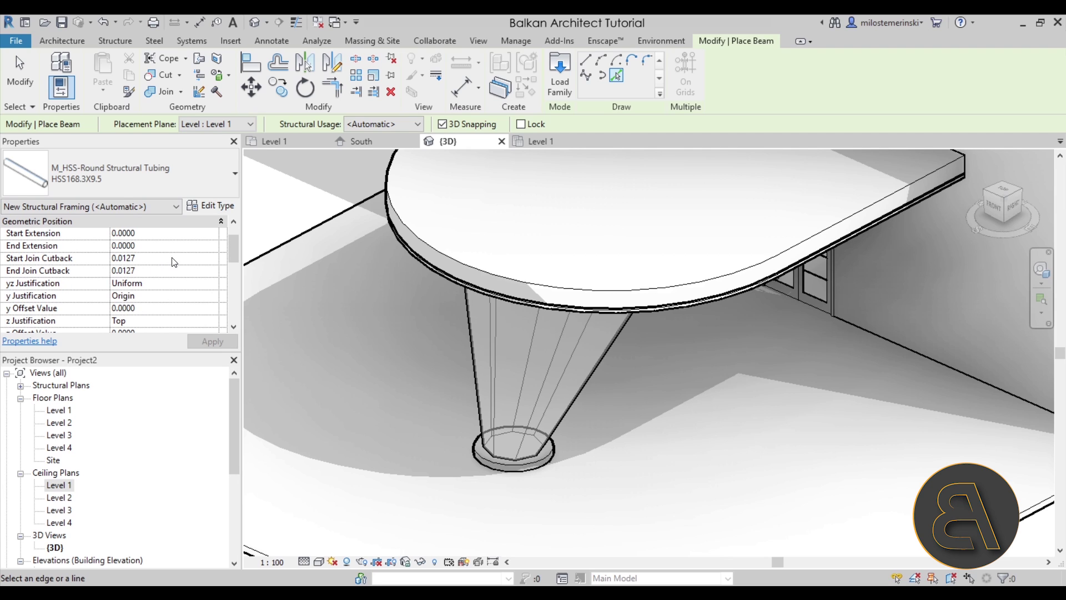
{"action": "scroll", "coordinate": [170, 296], "scroll_direction": "down", "scroll_amount": 1}
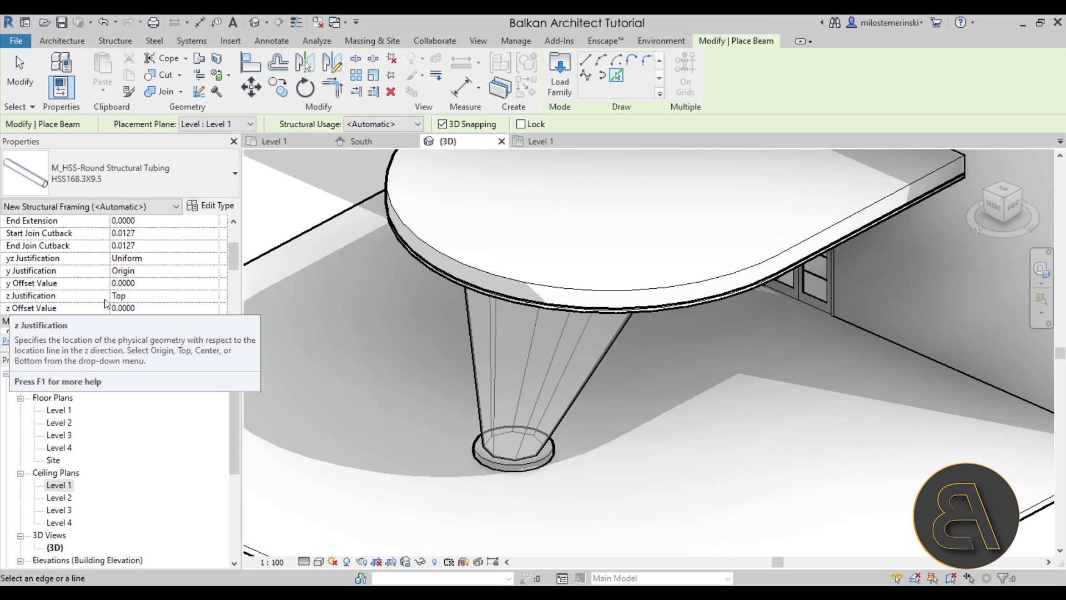
{"action": "left_click", "coordinate": [219, 301]}
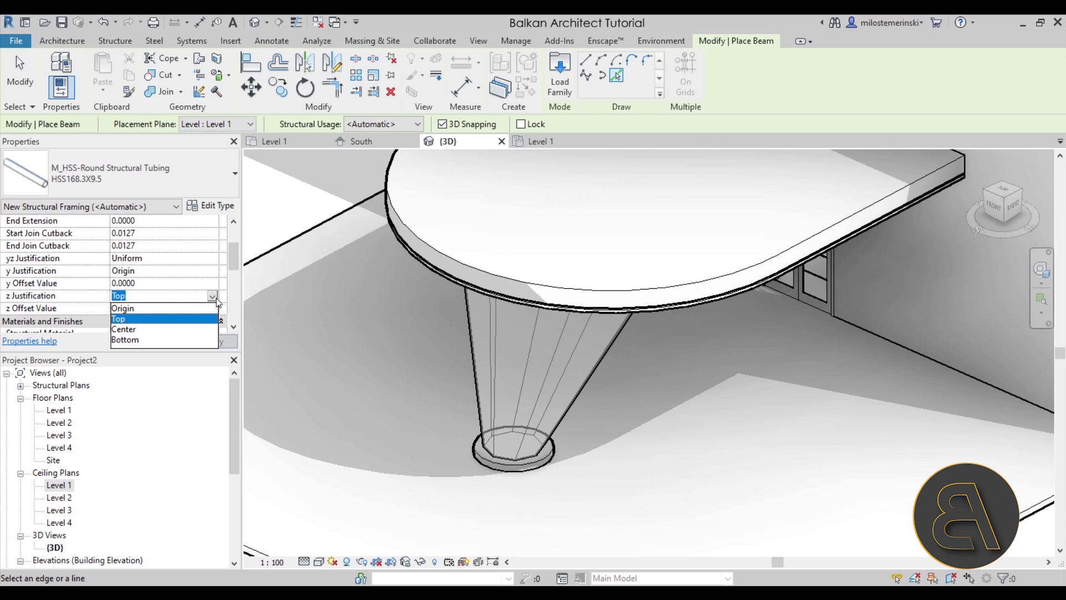
{"action": "left_click", "coordinate": [144, 330]}
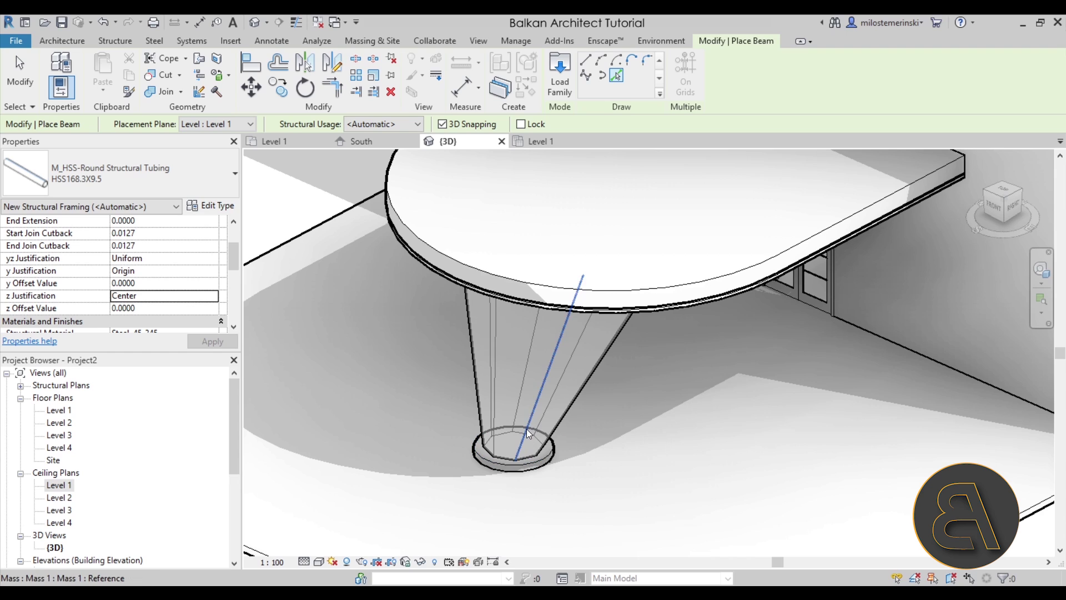
- Place HSS168.3X9.5 tubes along each fanning edge of the pedestal mass
{"action": "left_click", "coordinate": [531, 410]}
{"action": "middle_click_drag", "start_coordinate": [559, 437], "coordinate": [616, 393], "text": "shift"}
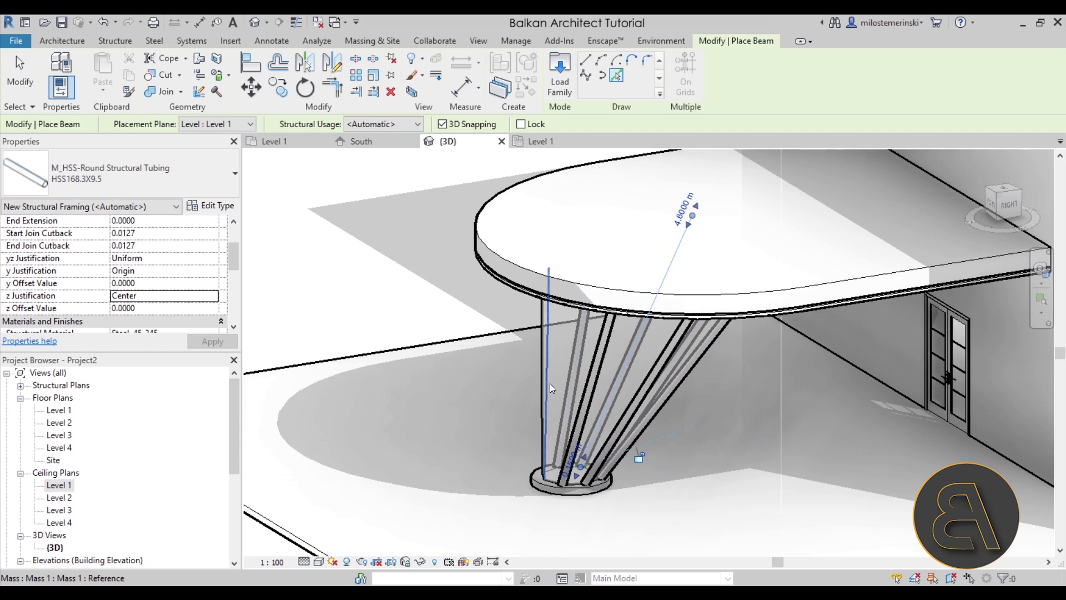
{"action": "middle_click_drag", "start_coordinate": [537, 381], "coordinate": [621, 414], "text": "shift"}
{"action": "key", "text": "Escape"}
{"action": "key", "text": "Escape"}
{"action": "scroll", "coordinate": [641, 475], "scroll_direction": "down", "scroll_amount": 5}
{"action": "scroll", "coordinate": [609, 422], "scroll_direction": "up", "scroll_amount": 3}
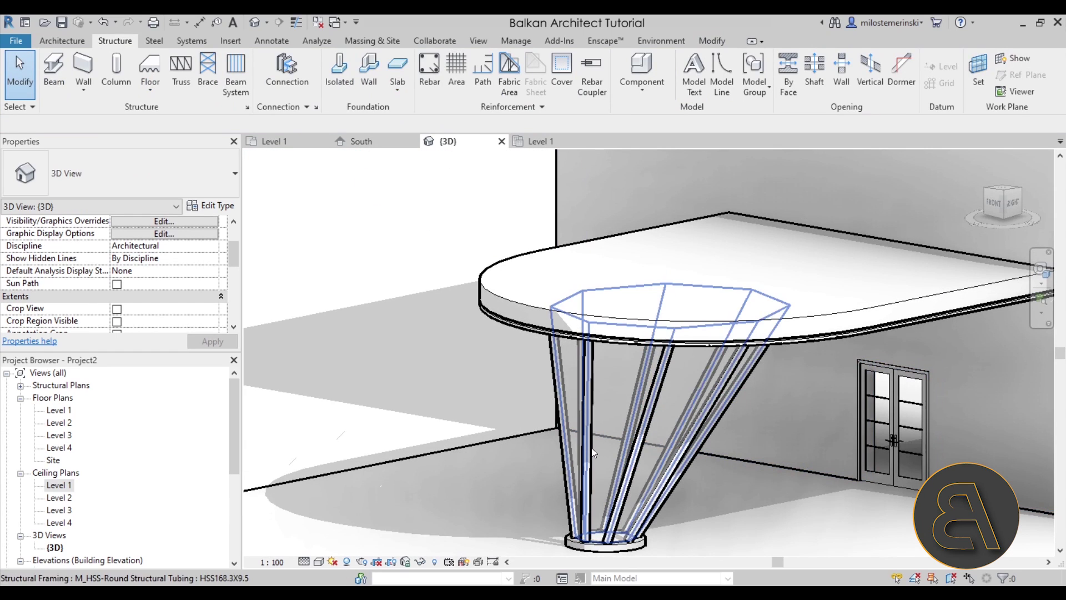
- Turn off Show Mass Form and Floors on the Massing & Site tab to hide the pedestal
{"action": "left_click", "coordinate": [592, 452]}
{"action": "scroll", "coordinate": [507, 317], "scroll_direction": "down", "scroll_amount": 3}
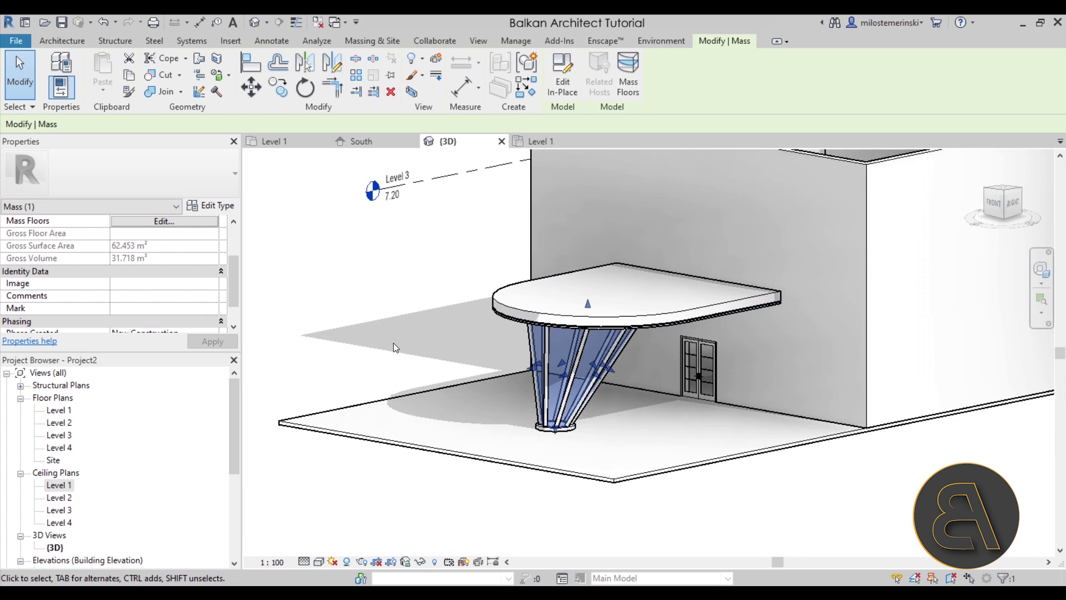
{"action": "left_click", "coordinate": [392, 342]}
{"action": "left_click", "coordinate": [371, 41]}
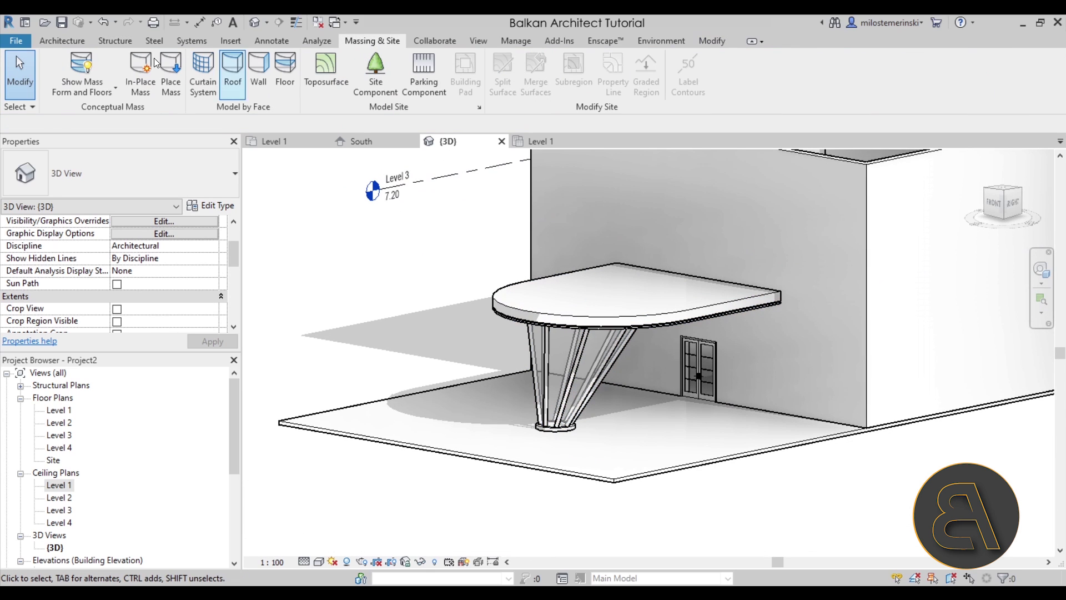
{"action": "left_click", "coordinate": [65, 69]}
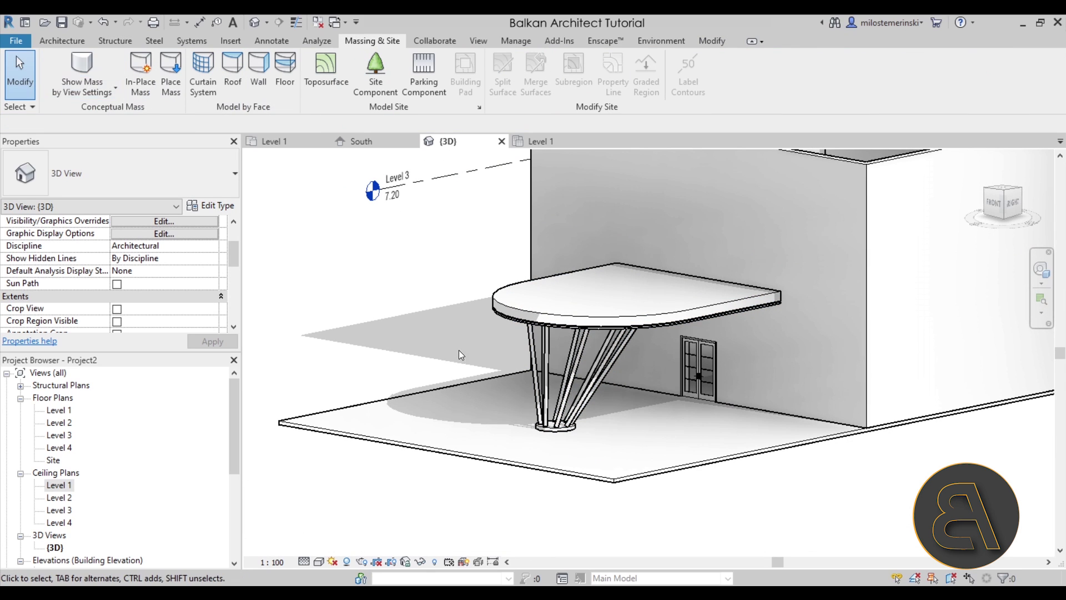
- Orbit to a frontal view and compare the model with the canopy reference photo
{"action": "mouse_move", "coordinate": [561, 289]}
{"action": "middle_mouse_down", "text": "shift"}
{"action": "mouse_move", "coordinate": [530, 287]}
{"action": "mouse_move", "coordinate": [749, 307]}
{"action": "mouse_move", "coordinate": [838, 338]}
{"action": "mouse_move", "coordinate": [590, 288]}
{"action": "mouse_move", "coordinate": [514, 337]}
{"action": "mouse_move", "coordinate": [400, 307]}
{"action": "mouse_move", "coordinate": [448, 341]}
{"action": "mouse_move", "coordinate": [423, 312]}
{"action": "mouse_move", "coordinate": [423, 333]}
{"action": "mouse_move", "coordinate": [572, 400]}
{"action": "mouse_move", "coordinate": [624, 397]}
{"action": "mouse_move", "coordinate": [583, 361]}
{"action": "mouse_move", "coordinate": [608, 371]}
{"action": "mouse_move", "coordinate": [558, 367]}
{"action": "middle_mouse_up", "text": "shift"}
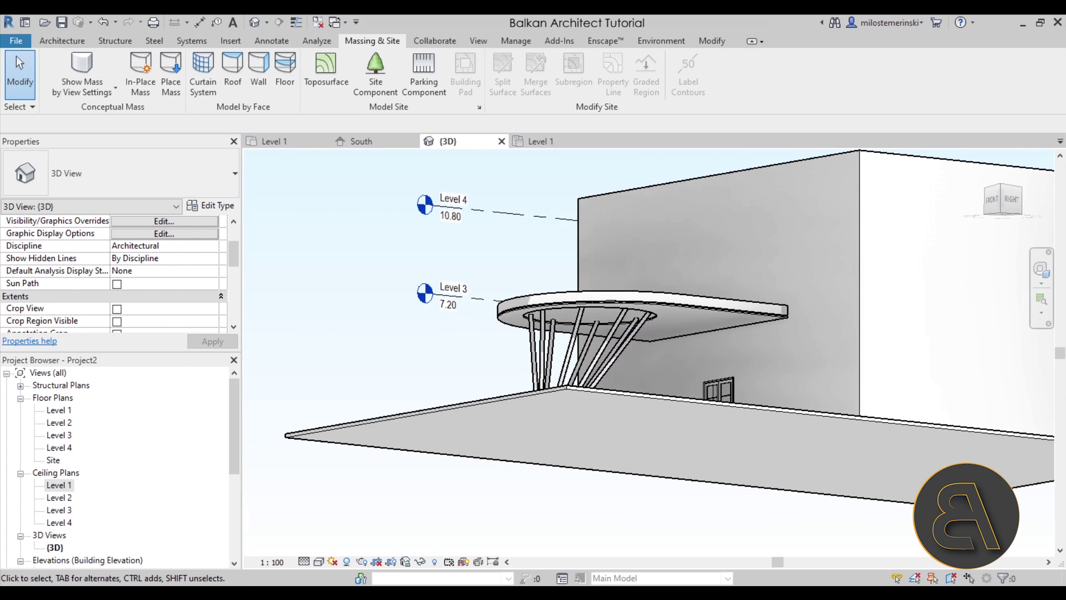
{"action": "key", "text": "alt+Tab"}
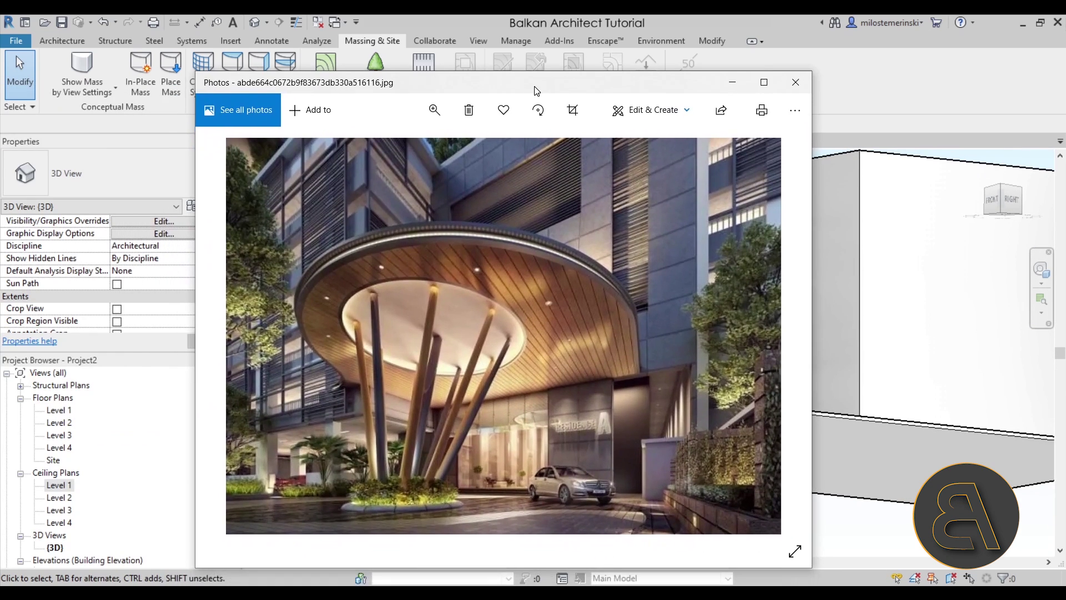
{"action": "key", "text": "alt+Tab"}
- Set the canopy ceiling's bottom layer function to Finish 1 [4] in Edit Assembly
{"action": "scroll", "coordinate": [619, 391], "scroll_direction": "up", "scroll_amount": 4}
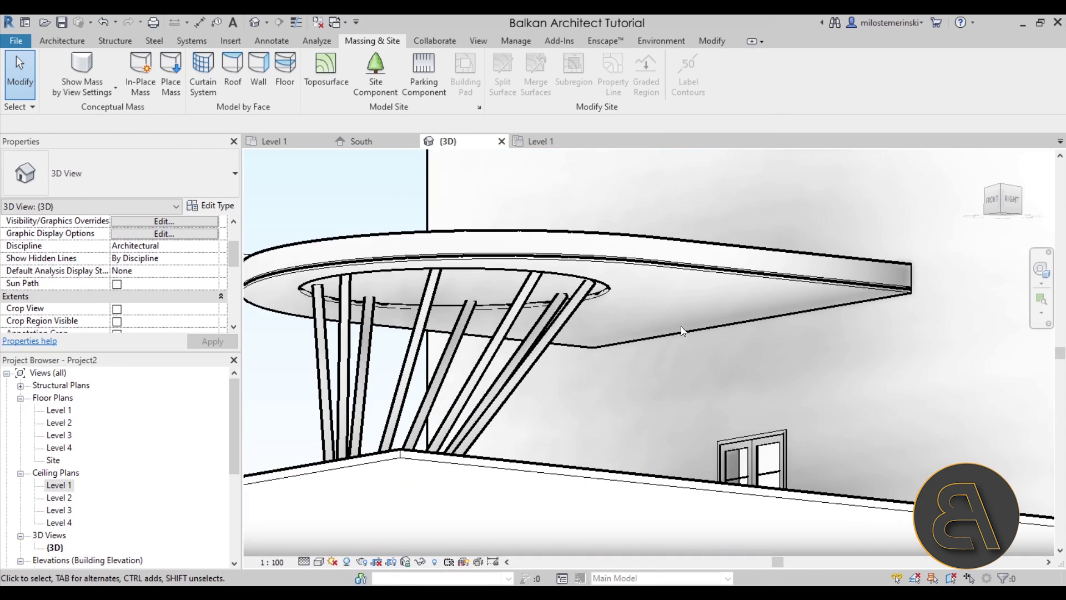
{"action": "left_click", "coordinate": [678, 334]}
{"action": "middle_click_drag", "start_coordinate": [611, 389], "coordinate": [661, 380], "text": "shift"}
{"action": "left_click", "coordinate": [214, 208]}
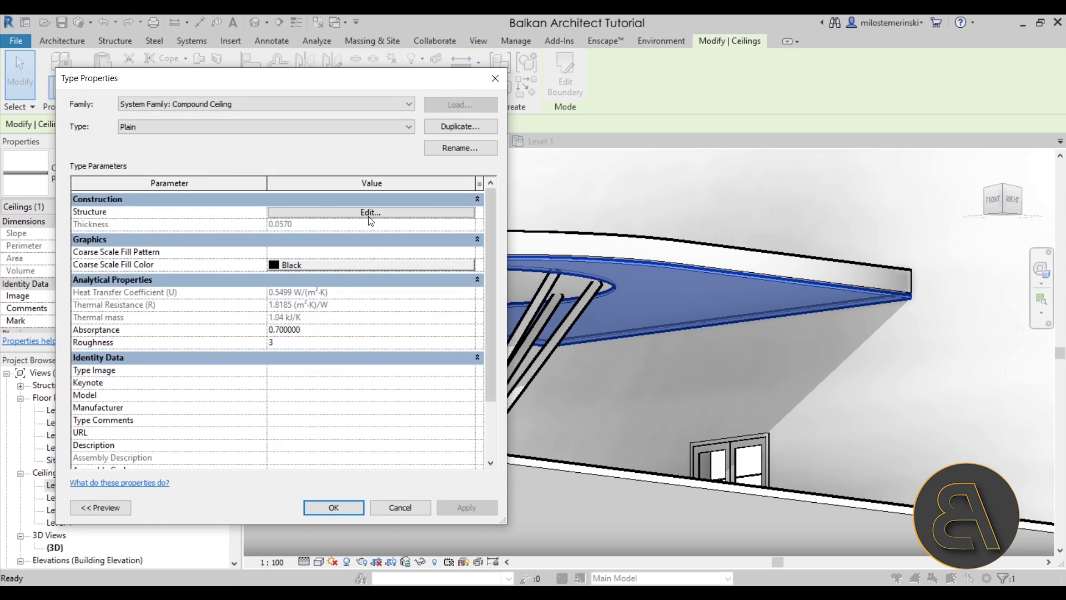
{"action": "left_click", "coordinate": [371, 213]}
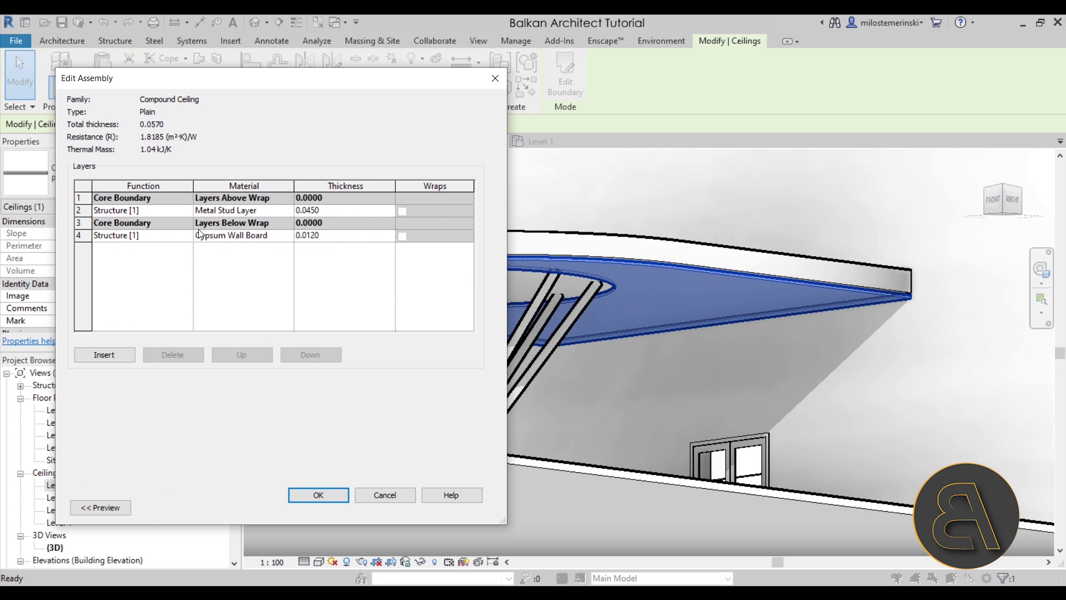
{"action": "left_click", "coordinate": [119, 236]}
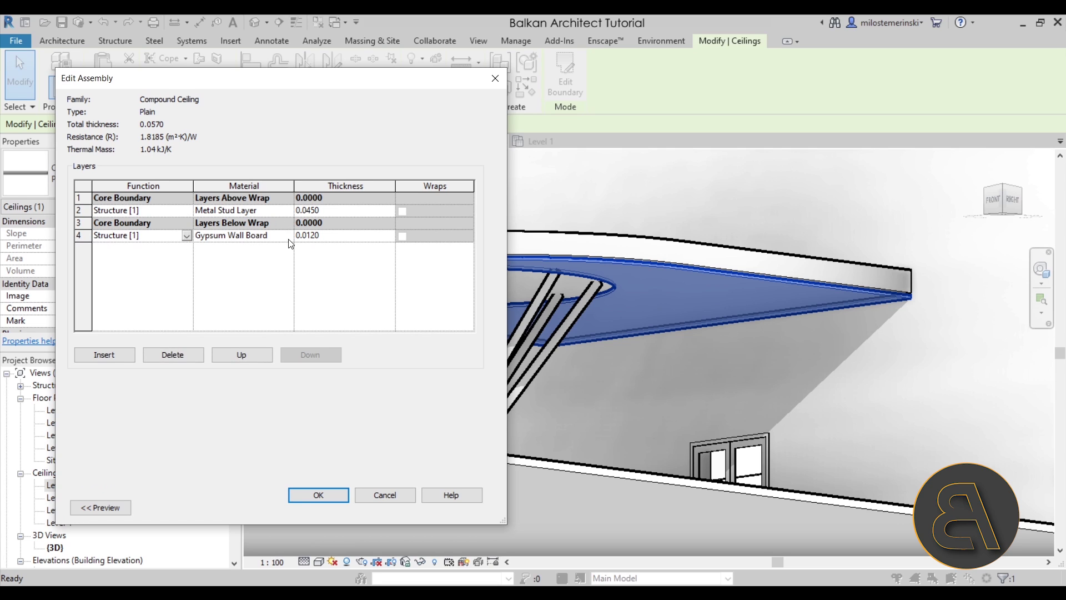
{"action": "left_click", "coordinate": [186, 236]}
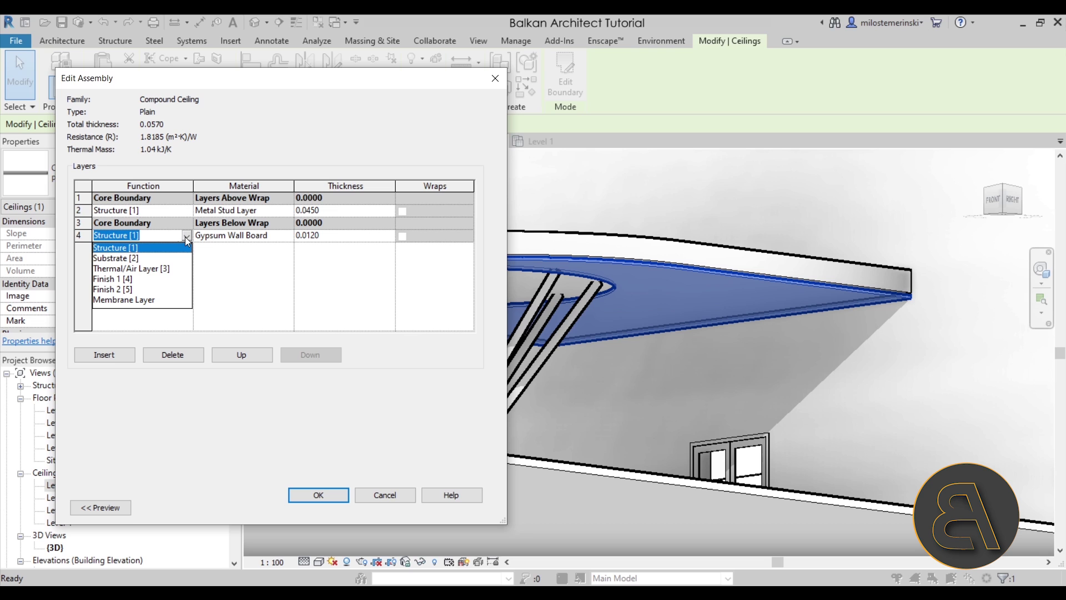
{"action": "left_click", "coordinate": [128, 281]}
- Assign Siding, Clapboard as the bottom layer's material and confirm the ceiling type
{"action": "left_click", "coordinate": [291, 238]}
{"action": "left_click", "coordinate": [291, 237]}
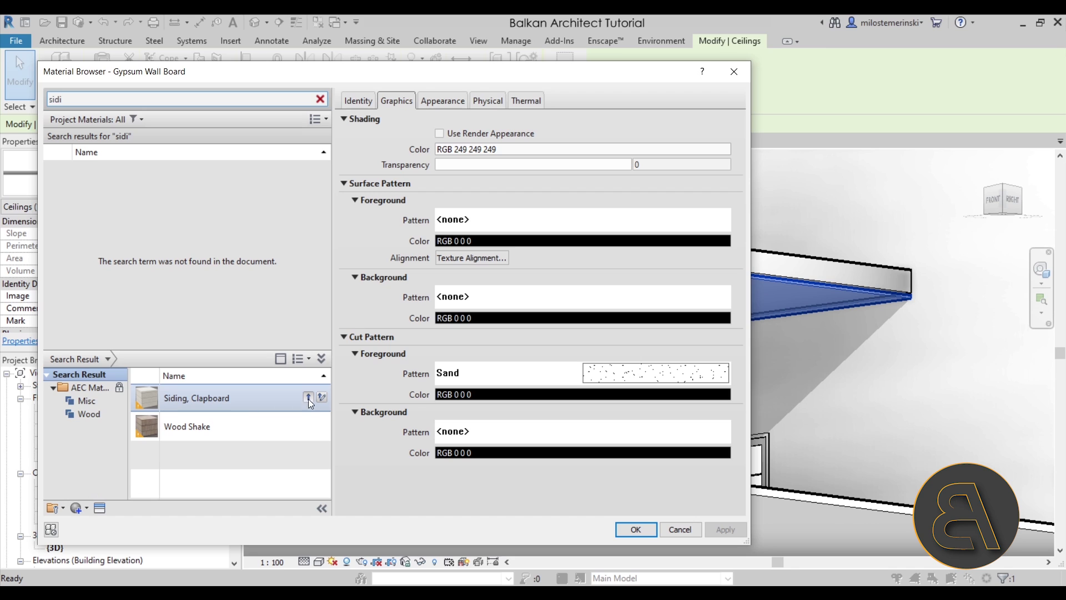
{"action": "left_click", "coordinate": [306, 398]}
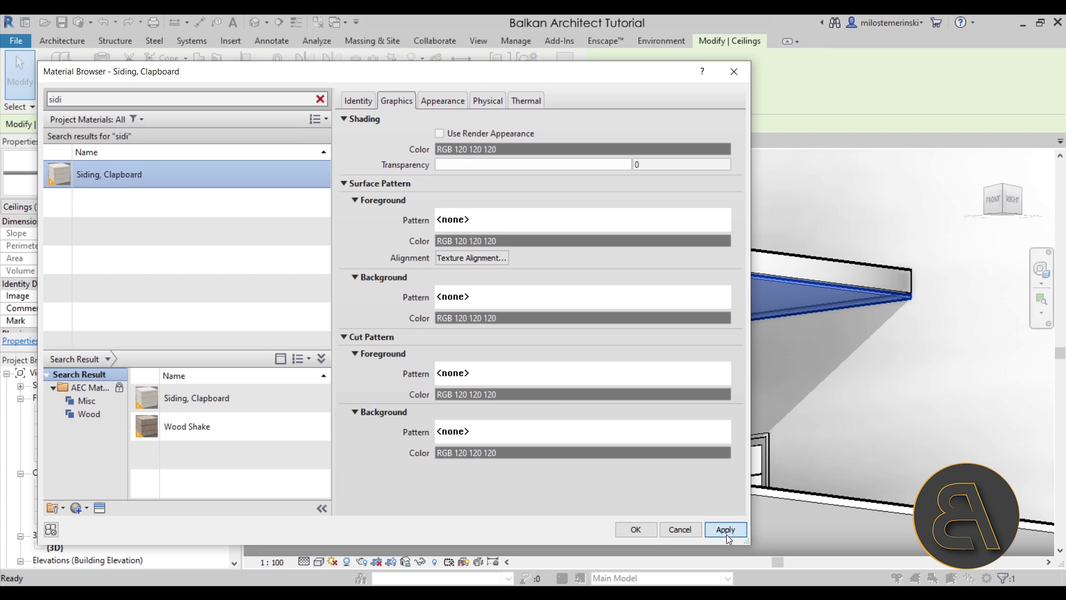
{"action": "left_click", "coordinate": [727, 535]}
{"action": "left_click", "coordinate": [637, 531]}
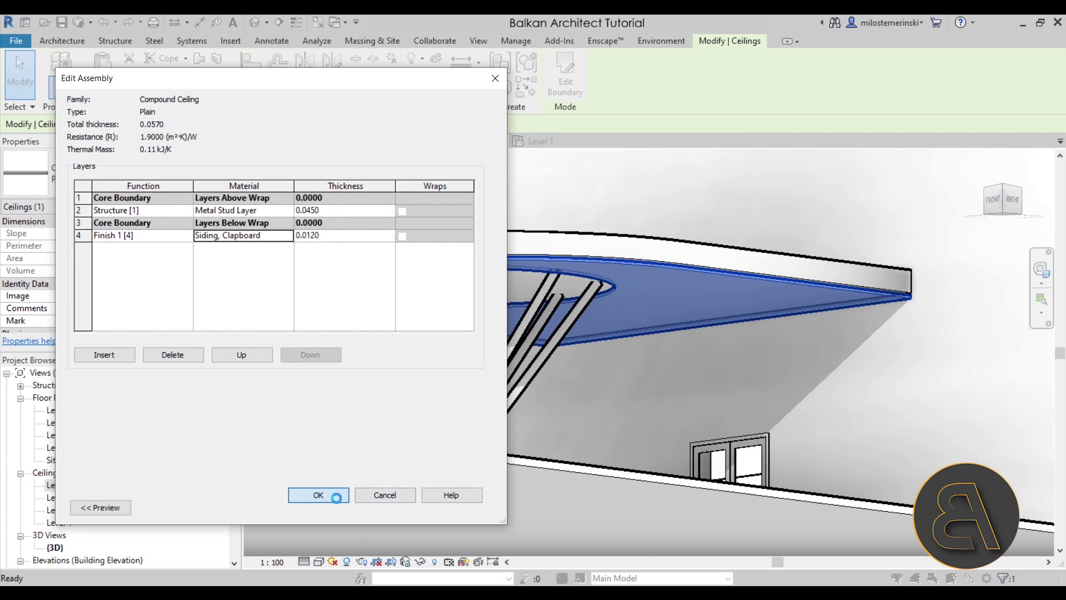
{"action": "key", "text": "Return"}
{"action": "left_click", "coordinate": [380, 511]}
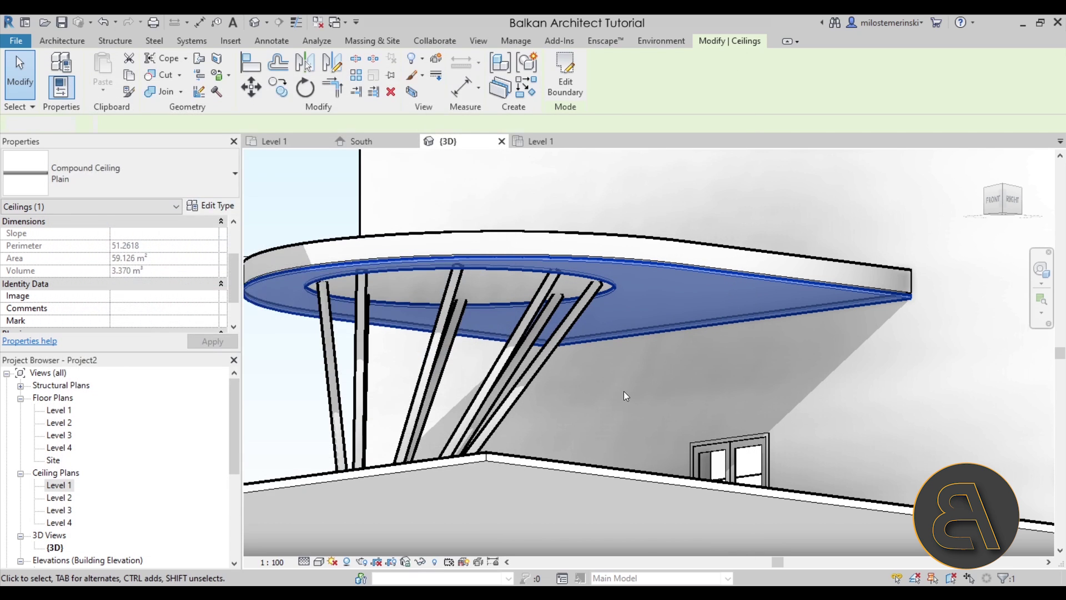
{"action": "key", "text": "Escape"}
{"action": "mouse_move", "coordinate": [627, 375]}
{"action": "middle_mouse_down", "text": "shift"}
{"action": "mouse_move", "coordinate": [638, 348]}
{"action": "mouse_move", "coordinate": [633, 358]}
{"action": "middle_mouse_up", "text": "shift"}
- Switch the 3D view's visual style to Realistic
{"action": "left_click", "coordinate": [320, 562]}
{"action": "left_click", "coordinate": [336, 536]}
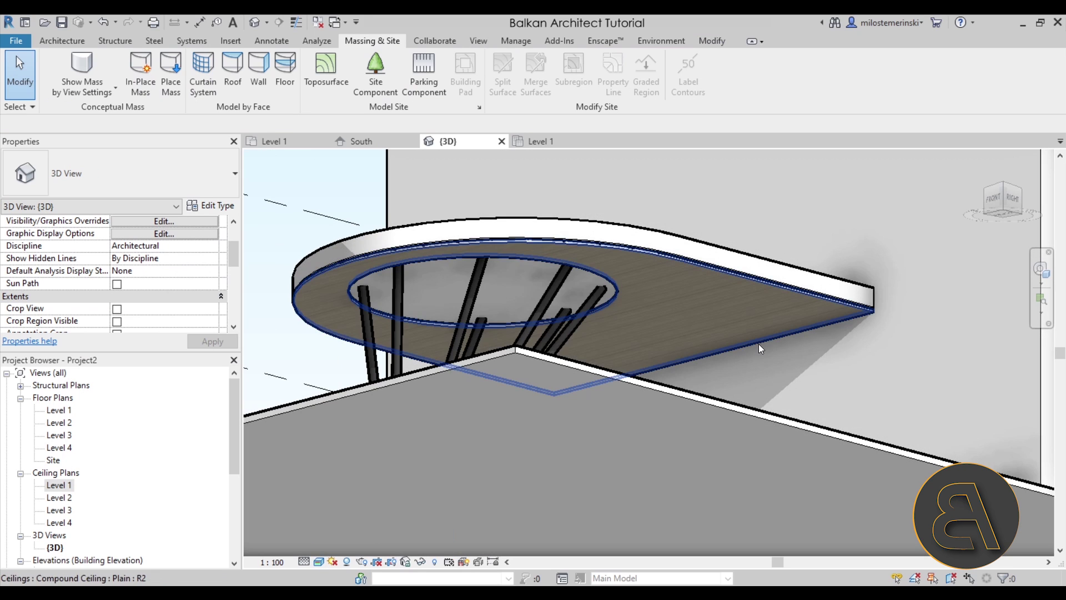
{"action": "middle_click_drag", "start_coordinate": [759, 344], "coordinate": [622, 411], "text": "shift"}
{"action": "scroll", "coordinate": [432, 282], "scroll_direction": "up", "scroll_amount": 4}
{"action": "middle_click_drag", "start_coordinate": [431, 284], "coordinate": [553, 342], "text": "shift"}
- Select a round tube column and open its Structural Material setting
{"action": "left_click", "coordinate": [553, 342]}
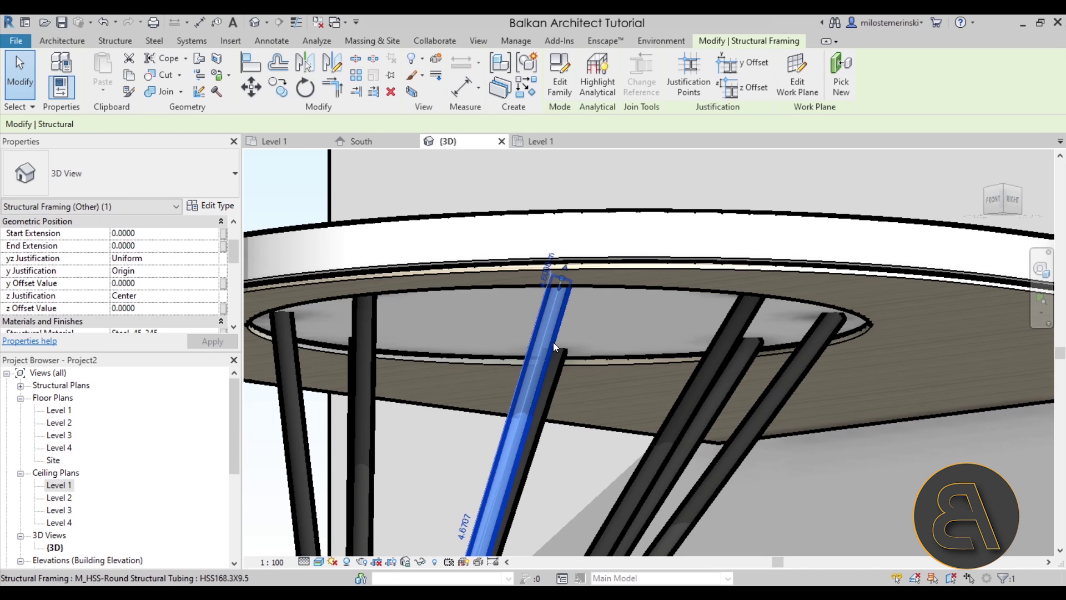
{"action": "scroll", "coordinate": [192, 294], "scroll_direction": "down", "scroll_amount": 2}
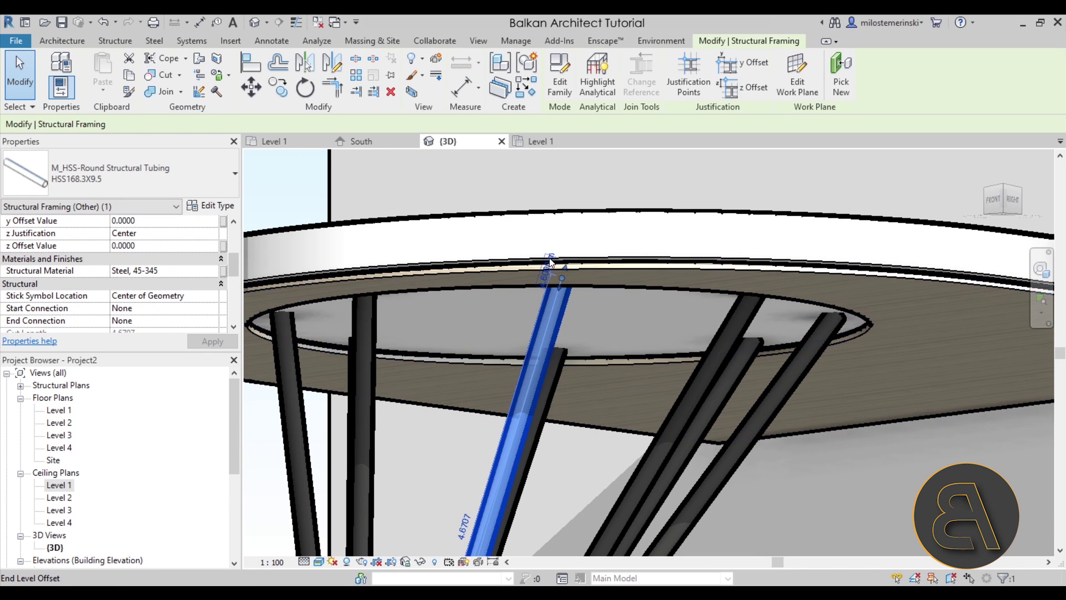
{"action": "scroll", "coordinate": [531, 292], "scroll_direction": "down", "scroll_amount": 3}
{"action": "middle_click_drag", "start_coordinate": [531, 291], "coordinate": [573, 315], "text": "shift"}
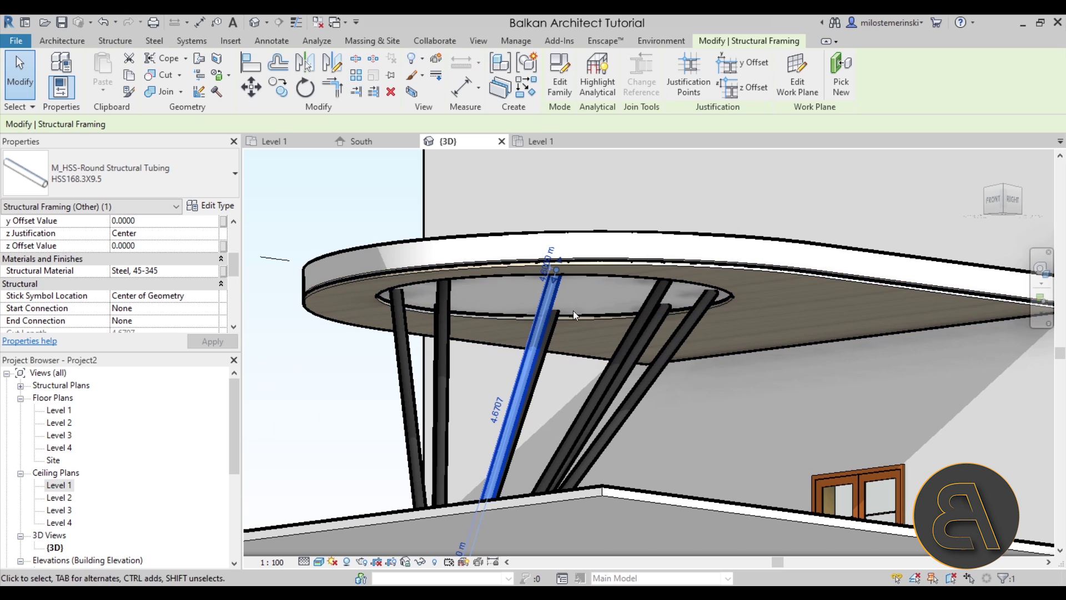
{"action": "left_click", "coordinate": [189, 271]}
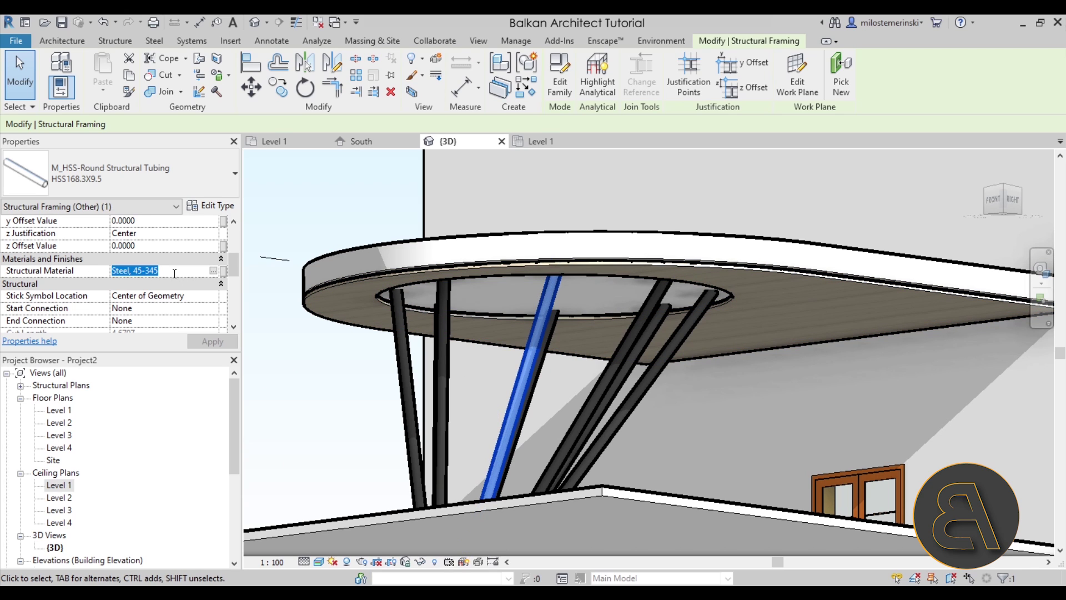
- Select all the tube columns and review their structural material in the Material Browser
{"action": "left_click", "coordinate": [407, 397]}
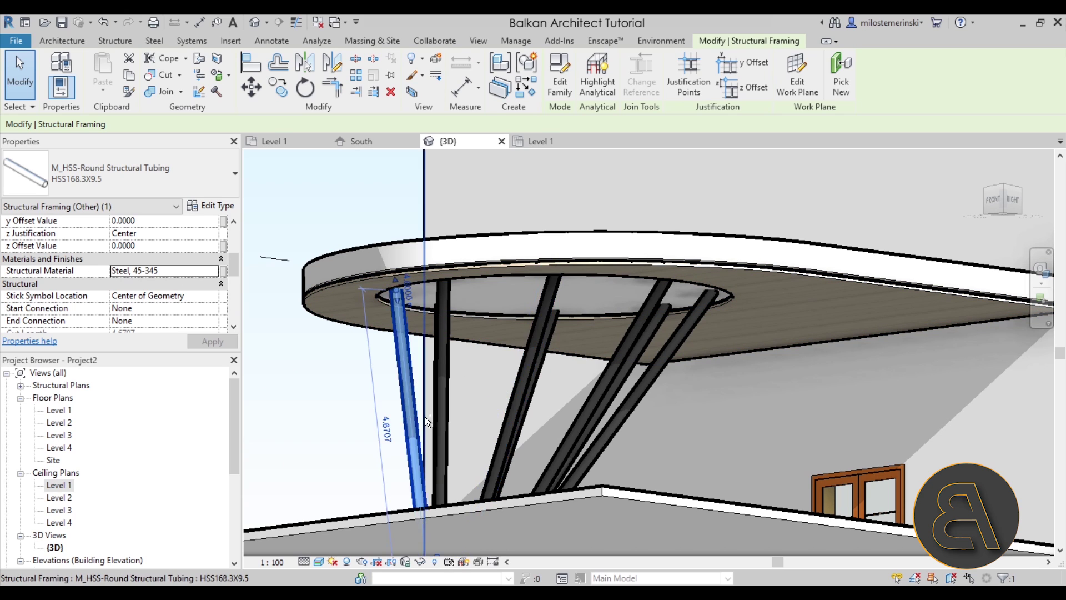
{"action": "left_click", "coordinate": [438, 416], "text": "ctrl"}
{"action": "left_click", "coordinate": [515, 416], "text": "ctrl"}
{"action": "left_click", "coordinate": [588, 419], "text": "ctrl"}
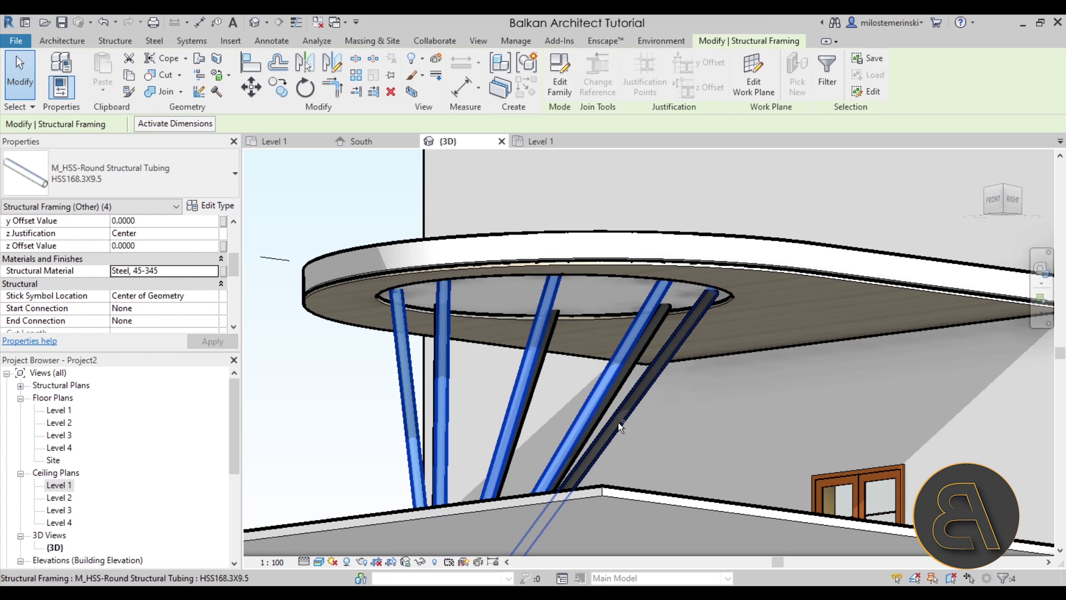
{"action": "left_click", "coordinate": [618, 422], "text": "ctrl"}
{"action": "left_click", "coordinate": [535, 402], "text": "ctrl"}
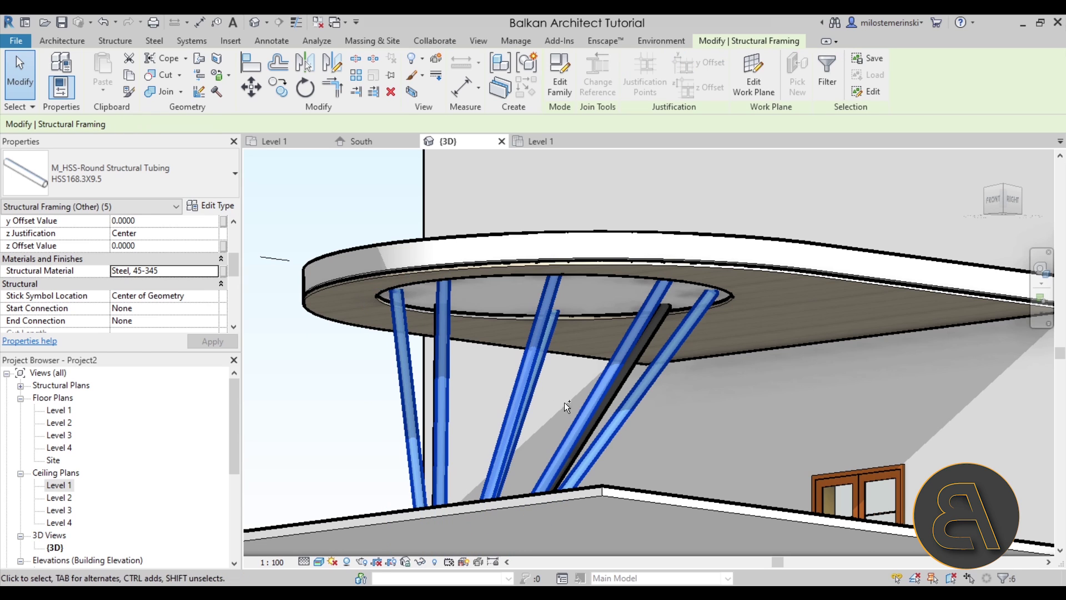
{"action": "left_click", "coordinate": [615, 401], "text": "ctrl"}
{"action": "middle_click_drag", "start_coordinate": [581, 404], "coordinate": [523, 412], "text": "shift"}
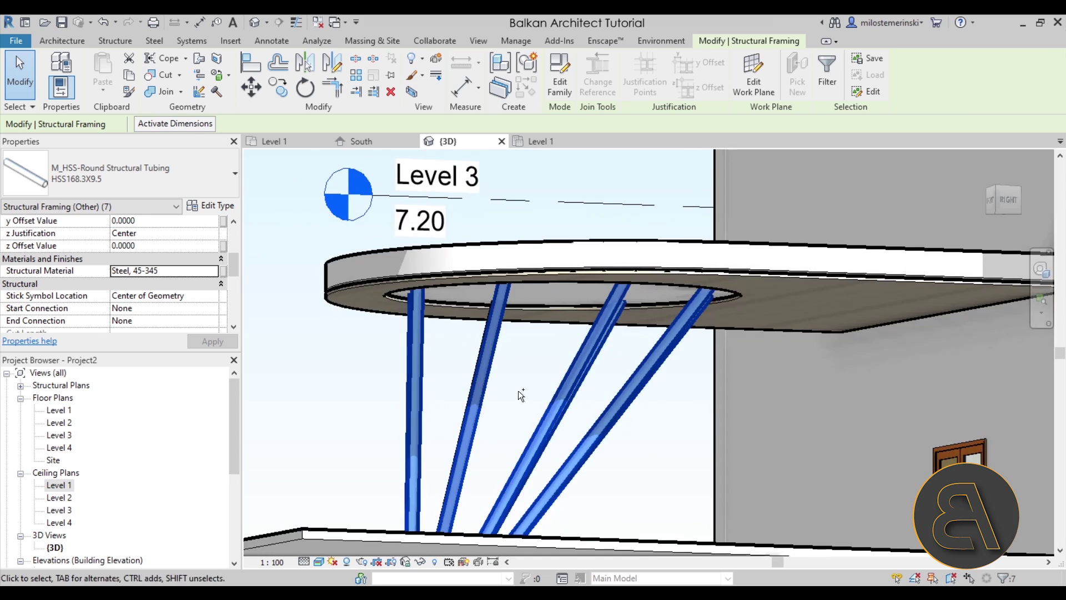
{"action": "scroll", "coordinate": [498, 391], "scroll_direction": "up", "scroll_amount": 2}
{"action": "left_click", "coordinate": [498, 391], "text": "ctrl"}
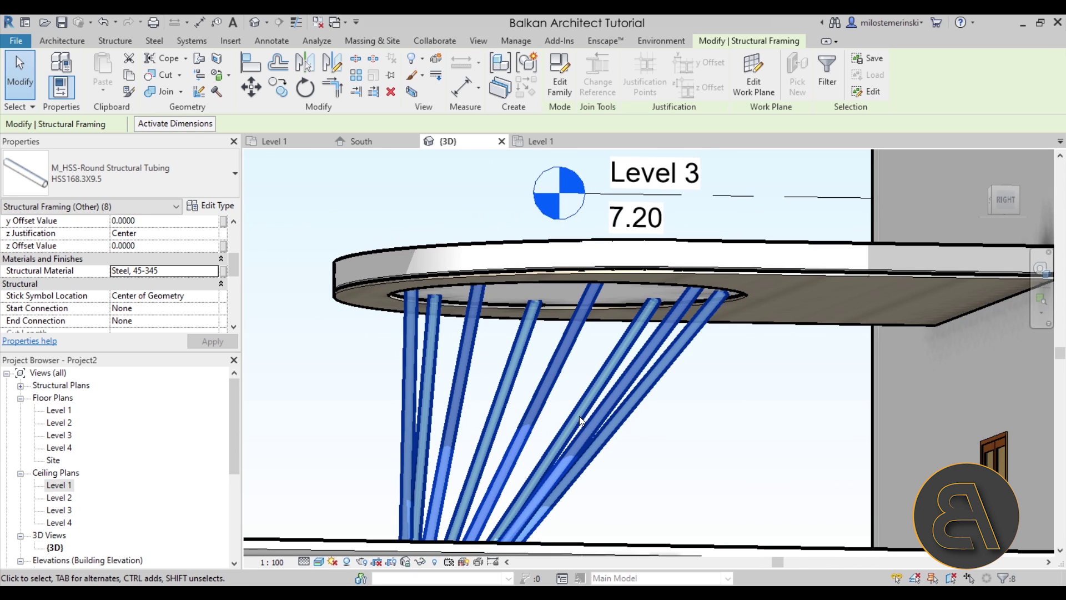
{"action": "left_click", "coordinate": [214, 271]}
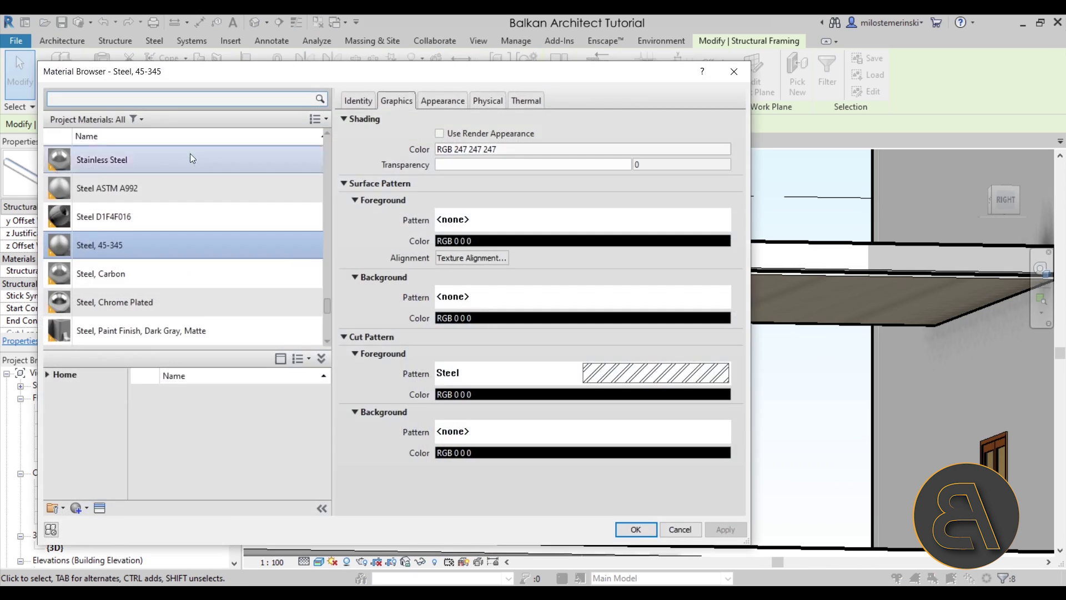
{"action": "left_click", "coordinate": [679, 528]}
- Deselect the columns and select the canopy roof from above
{"action": "left_click", "coordinate": [660, 452]}
{"action": "scroll", "coordinate": [660, 452], "scroll_direction": "down", "scroll_amount": 3}
{"action": "middle_click_drag", "start_coordinate": [660, 452], "coordinate": [681, 464], "text": "shift"}
{"action": "left_click", "coordinate": [566, 351]}
{"action": "middle_click_drag", "start_coordinate": [565, 351], "coordinate": [578, 333], "text": "shift"}
- Add a shape point near the middle of the canopy roof
{"action": "left_click", "coordinate": [598, 89]}
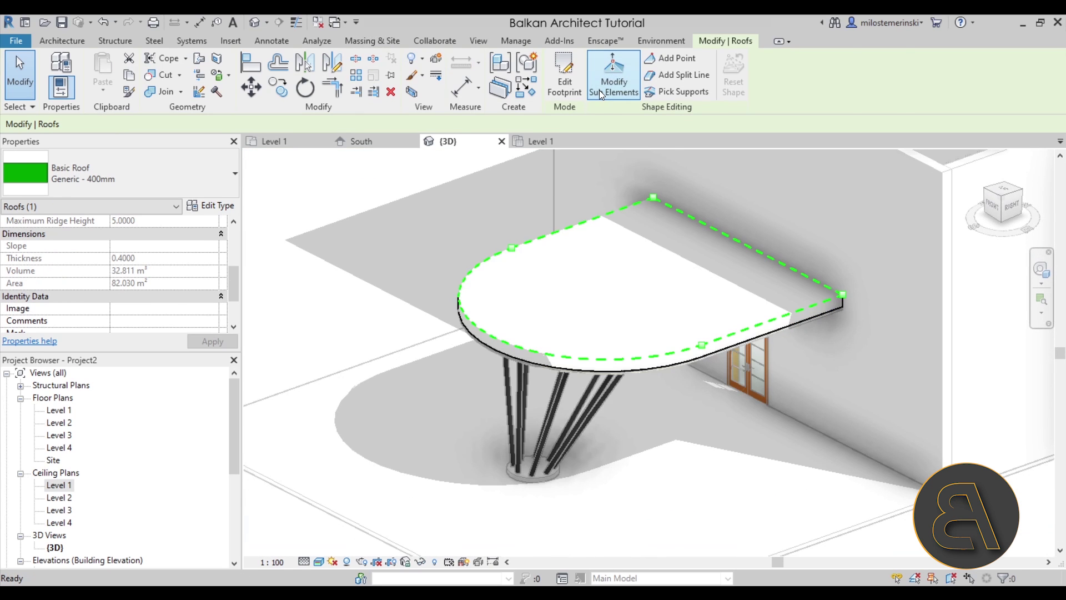
{"action": "left_click", "coordinate": [670, 59]}
{"action": "left_click", "coordinate": [594, 296]}
{"action": "key", "text": "Escape"}
{"action": "key", "text": "Escape"}
- Lower the new interior shape point to -0.20
{"action": "left_click", "coordinate": [616, 237]}
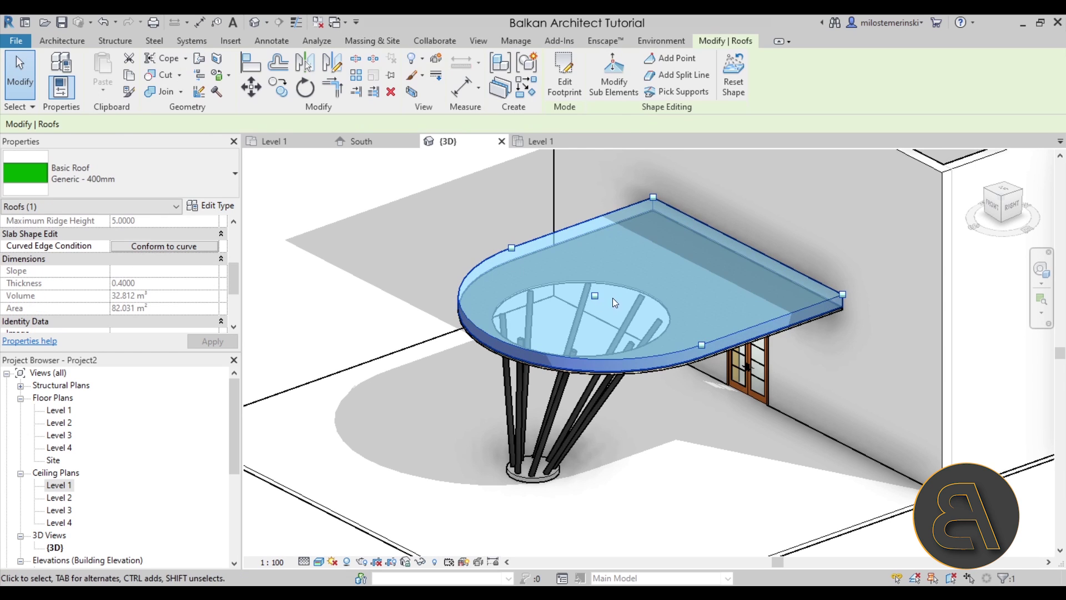
{"action": "left_click", "coordinate": [613, 93]}
{"action": "left_click", "coordinate": [593, 299]}
{"action": "left_click_drag", "start_coordinate": [593, 301], "coordinate": [591, 300]}
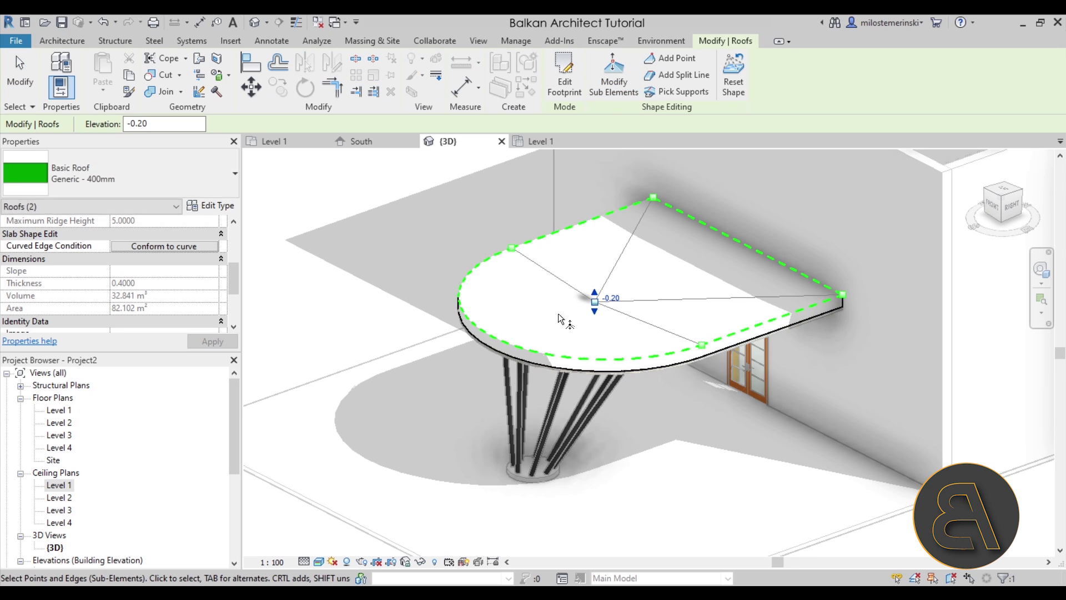
{"action": "middle_click_drag", "start_coordinate": [590, 300], "coordinate": [489, 255], "text": "shift"}
{"action": "key", "text": "Escape"}
{"action": "key", "text": "Escape"}
- View the canopy from below and select the roof
{"action": "middle_click_drag", "start_coordinate": [289, 167], "coordinate": [615, 307], "text": "shift"}
{"action": "middle_click_drag", "start_coordinate": [658, 471], "coordinate": [564, 312], "text": "shift"}
{"action": "scroll", "coordinate": [628, 320], "scroll_direction": "up", "scroll_amount": 3}
{"action": "left_click", "coordinate": [601, 319]}
{"action": "scroll", "coordinate": [565, 309], "scroll_direction": "up", "scroll_amount": 3}
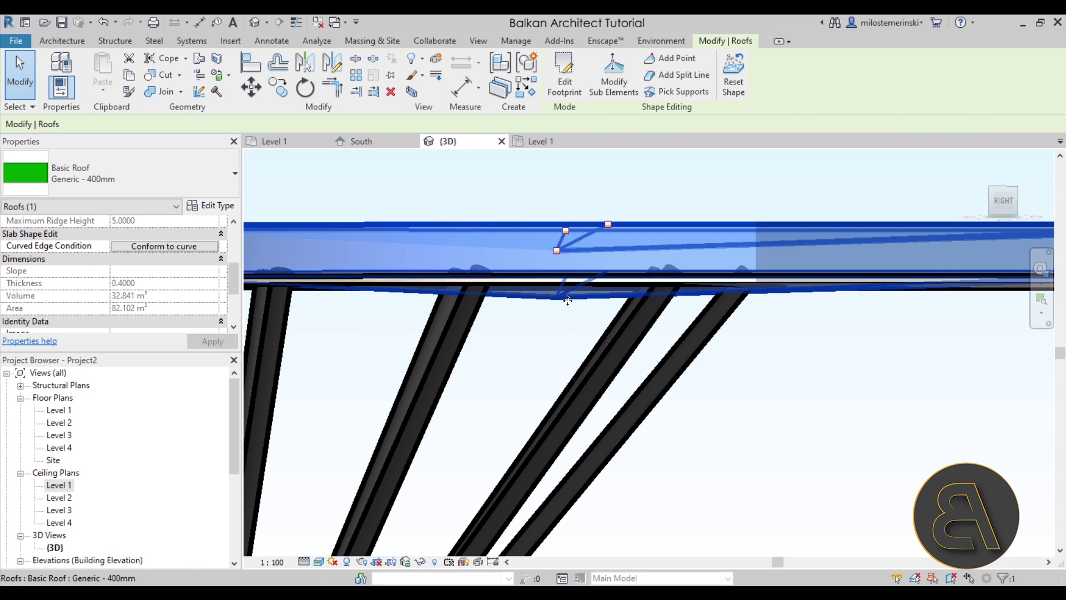
- Tick Variable on the roof type's Structure layer and apply the change
{"action": "left_click", "coordinate": [210, 209]}
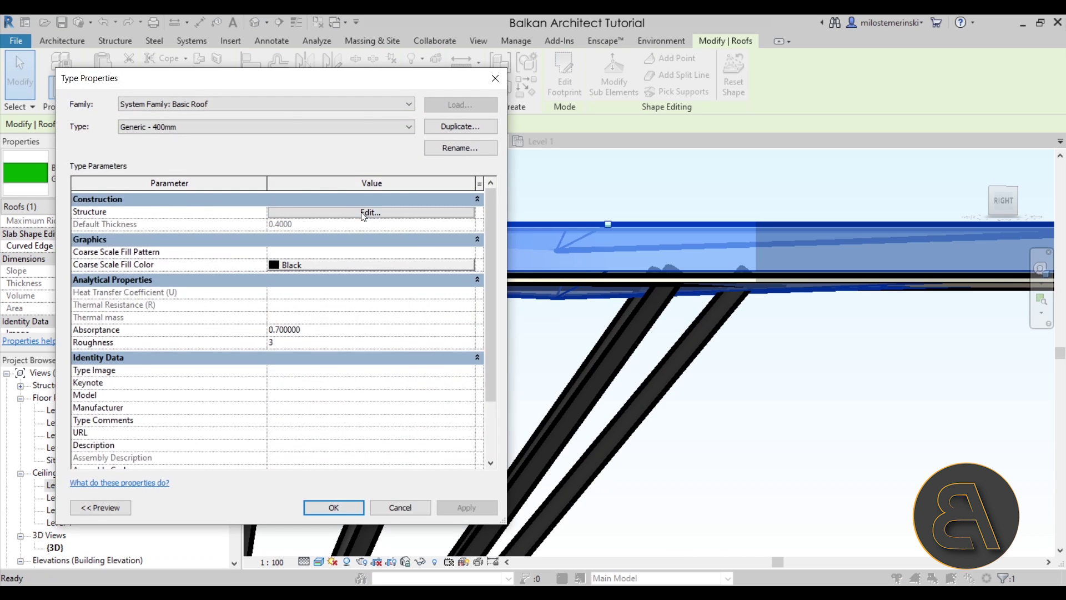
{"action": "left_click", "coordinate": [364, 213]}
{"action": "left_click", "coordinate": [396, 214]}
{"action": "left_click", "coordinate": [330, 492]}
{"action": "left_click", "coordinate": [464, 507]}
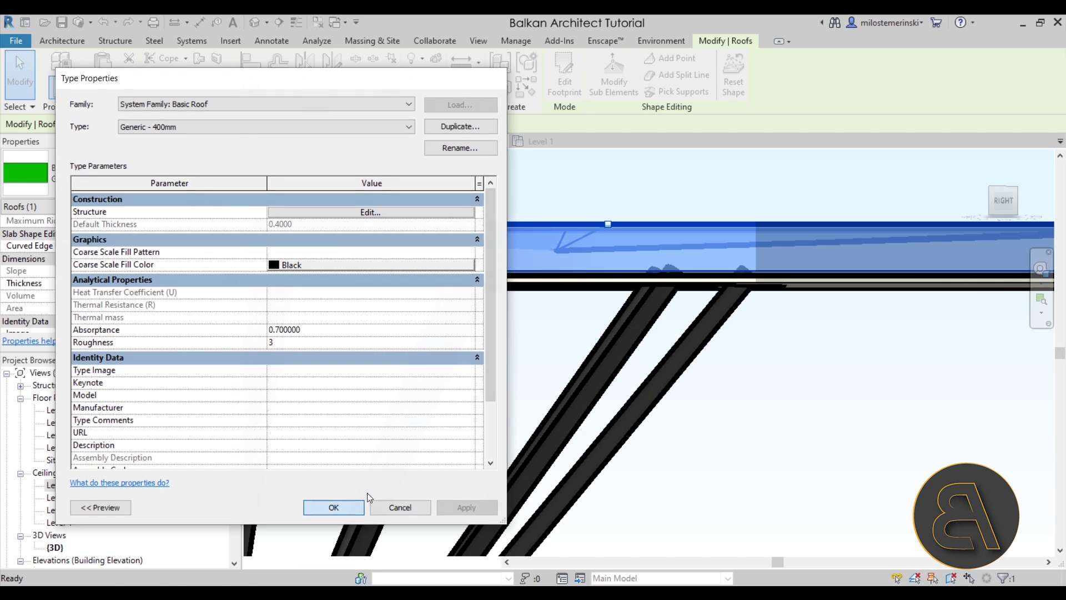
{"action": "left_click", "coordinate": [325, 506]}
{"action": "left_click", "coordinate": [591, 324]}
{"action": "middle_click_drag", "start_coordinate": [591, 323], "coordinate": [557, 274], "text": "shift"}
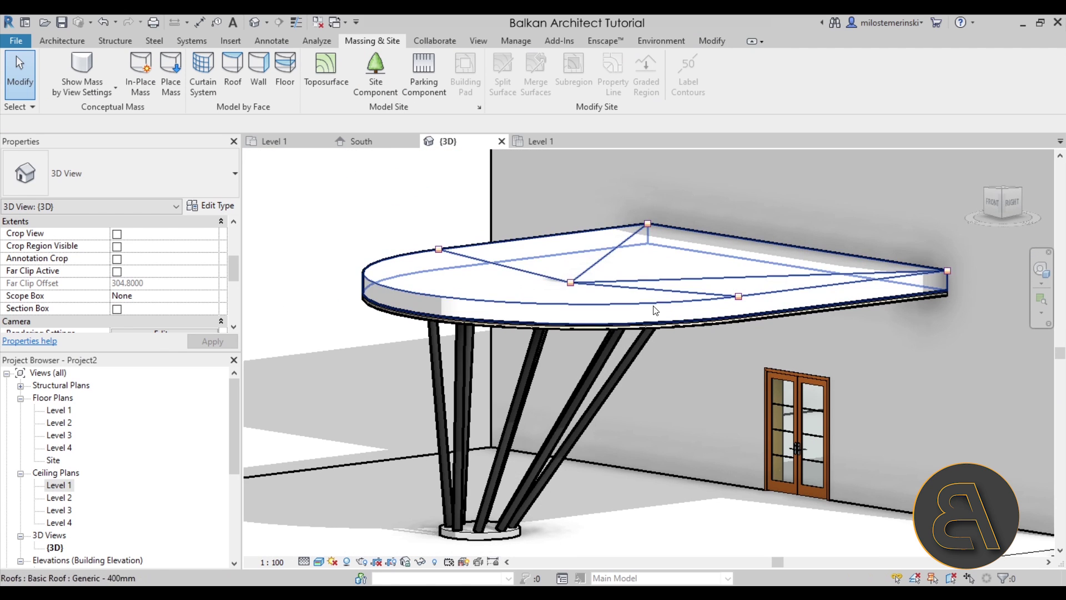
{"action": "middle_click_drag", "start_coordinate": [622, 286], "coordinate": [728, 374], "text": "shift"}
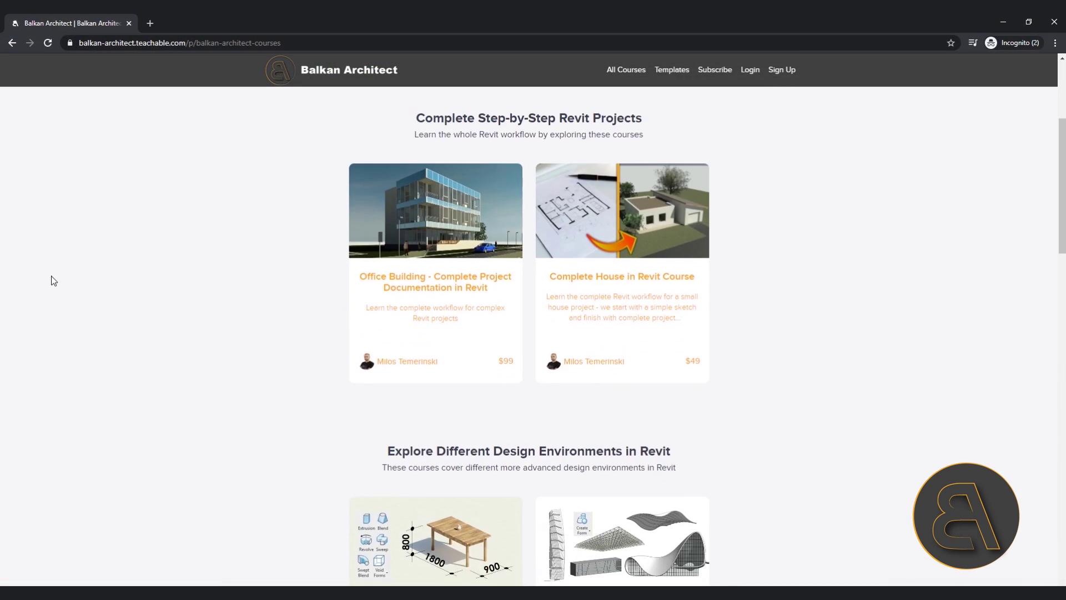
{"action": "scroll", "coordinate": [53, 280], "scroll_direction": "down", "scroll_amount": 12}
- Scroll the course catalogue down to Light Families in Revit
{"action": "scroll", "coordinate": [54, 281], "scroll_direction": "down", "scroll_amount": 7}
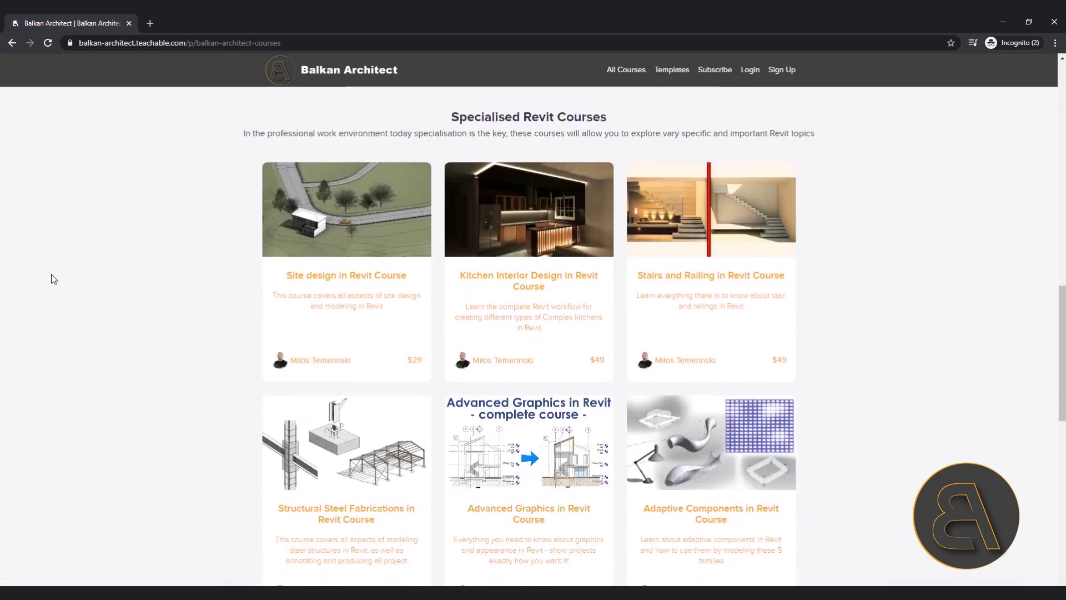
{"action": "scroll", "coordinate": [54, 279], "scroll_direction": "down", "scroll_amount": 4}
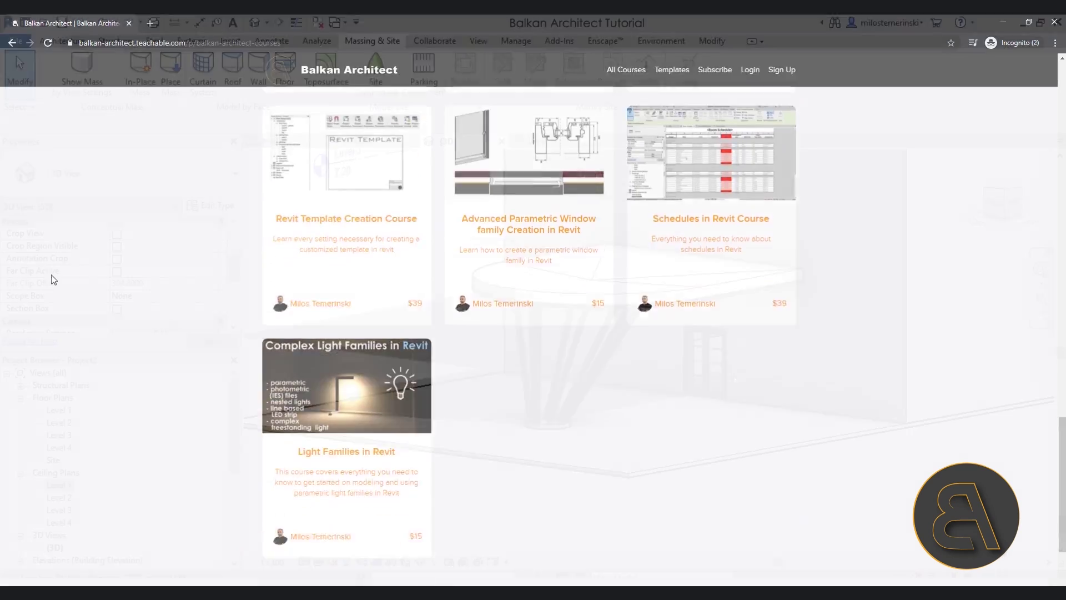